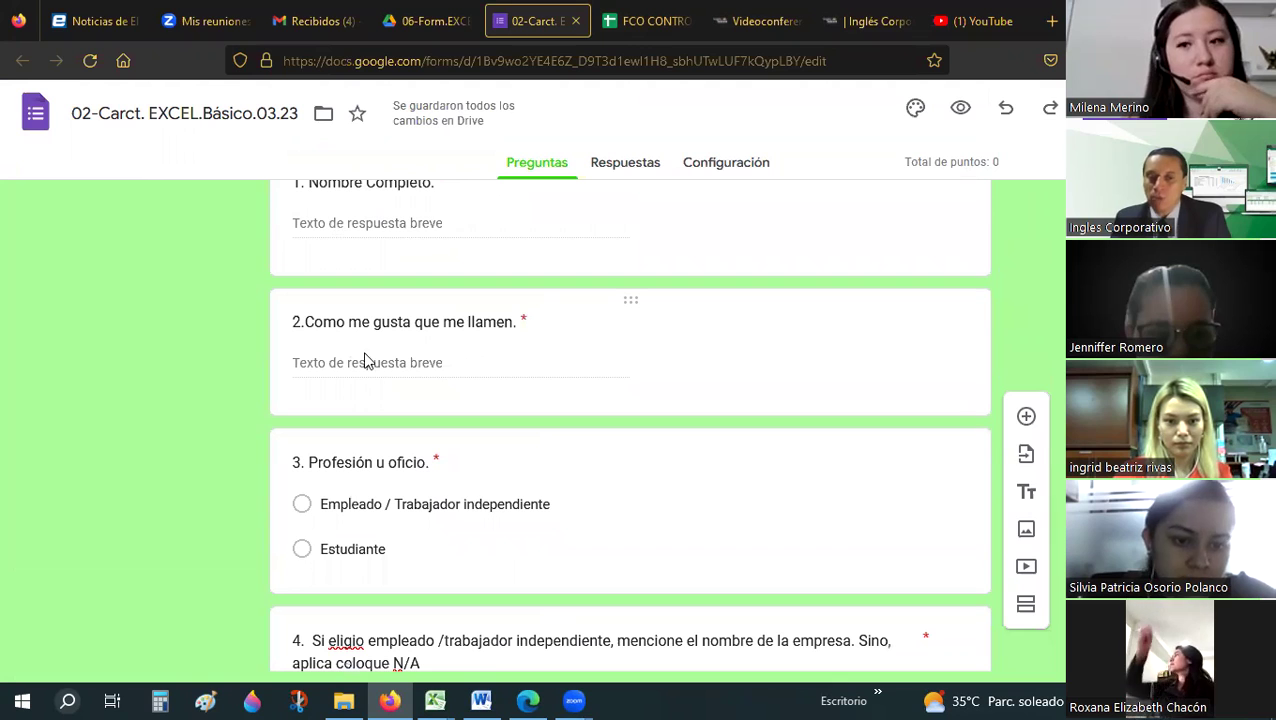
Correct the misspelled word "eligio" to "eligió" in the title of question 4 about the company name.
scroll(440, 358, up, 2)
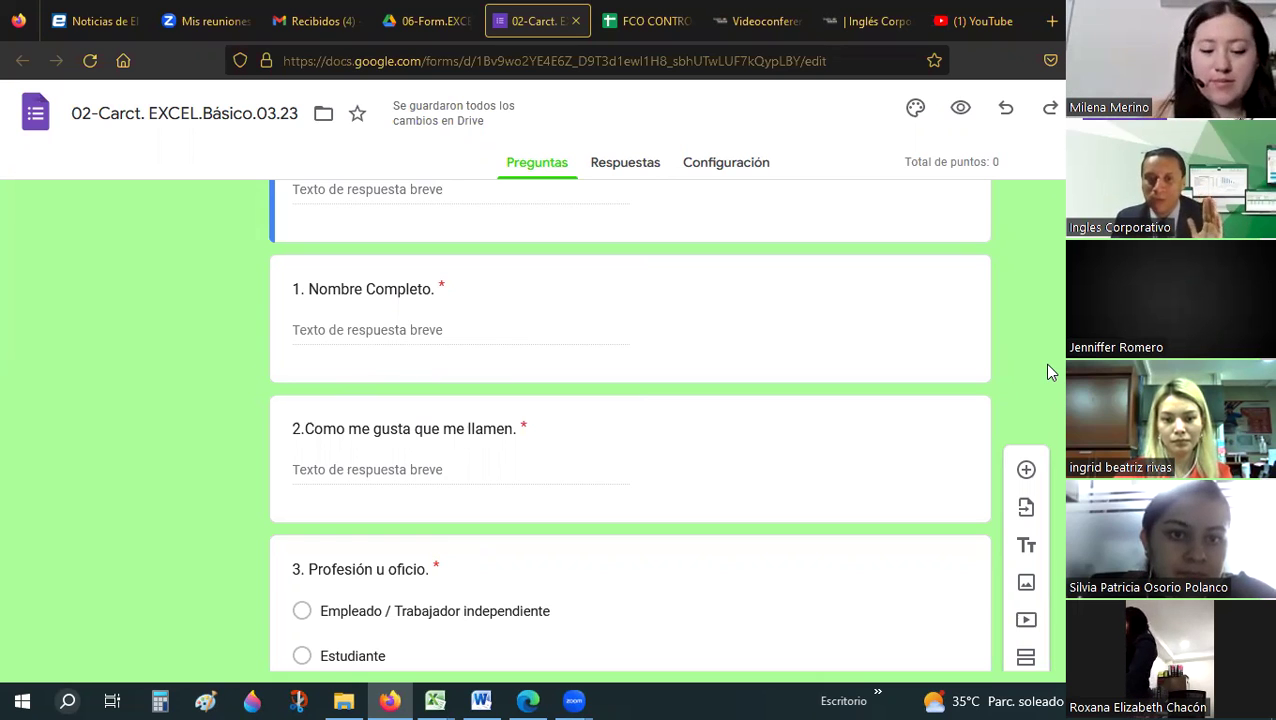
scroll(1049, 370, down, 1)
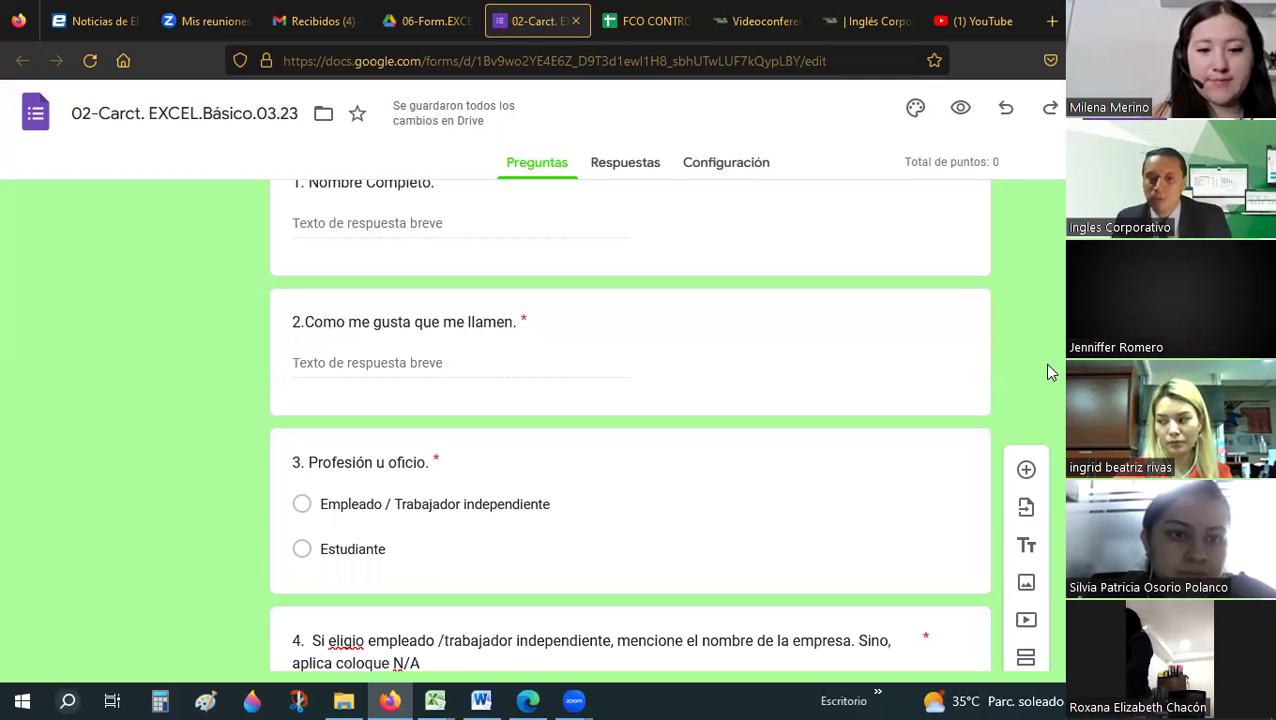
scroll(1046, 370, down, 1)
scroll(276, 441, down, 1)
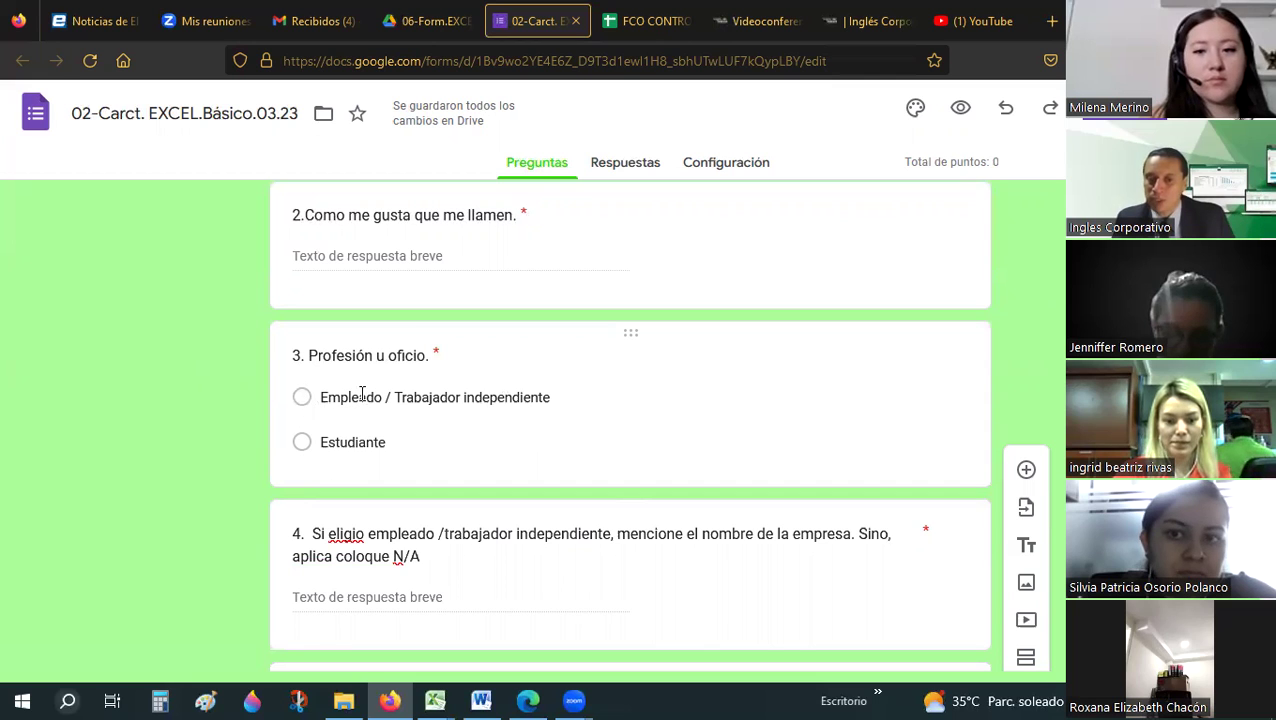
scroll(473, 441, down, 1)
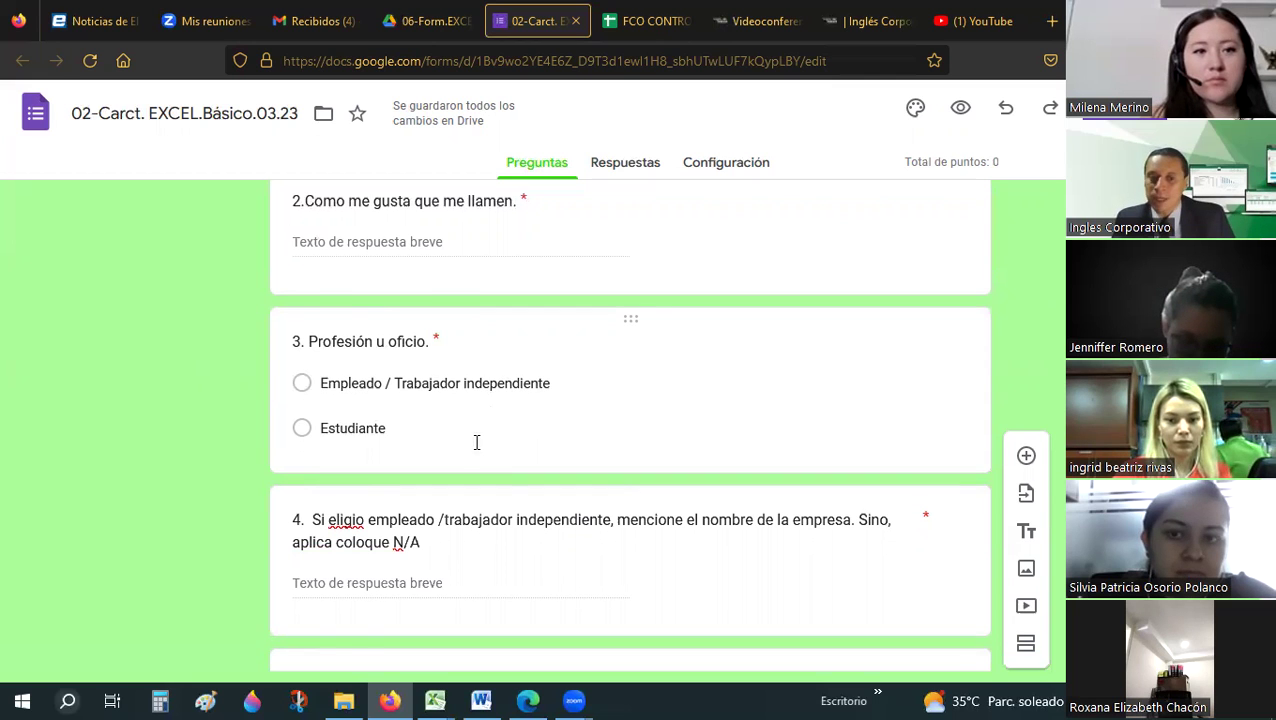
scroll(480, 450, down, 1)
scroll(360, 330, down, 1)
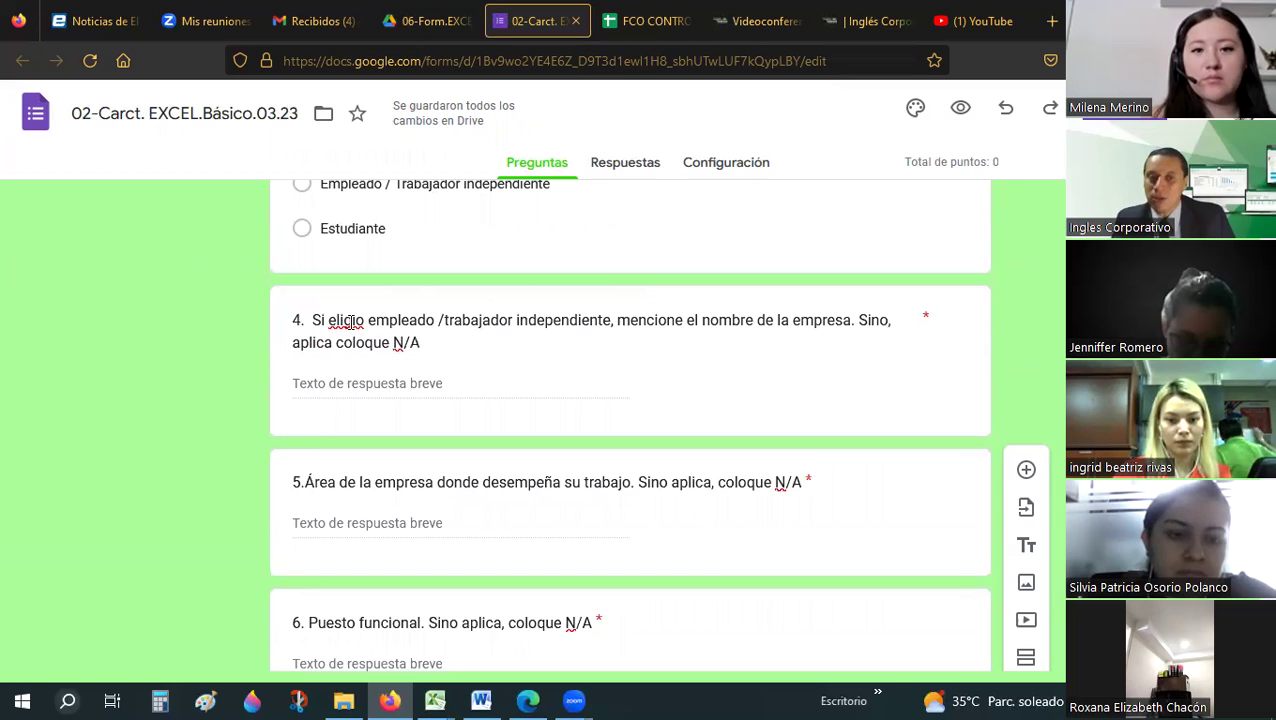
click(349, 320)
right_click(352, 336)
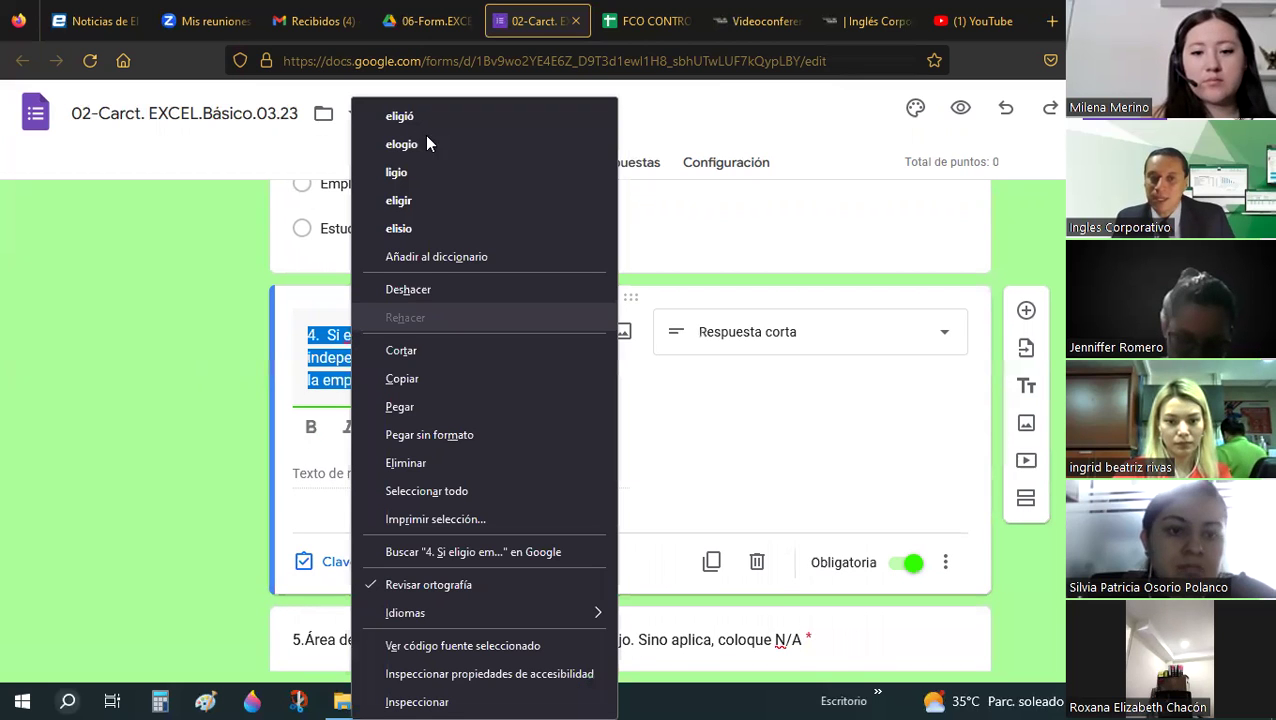
click(238, 372)
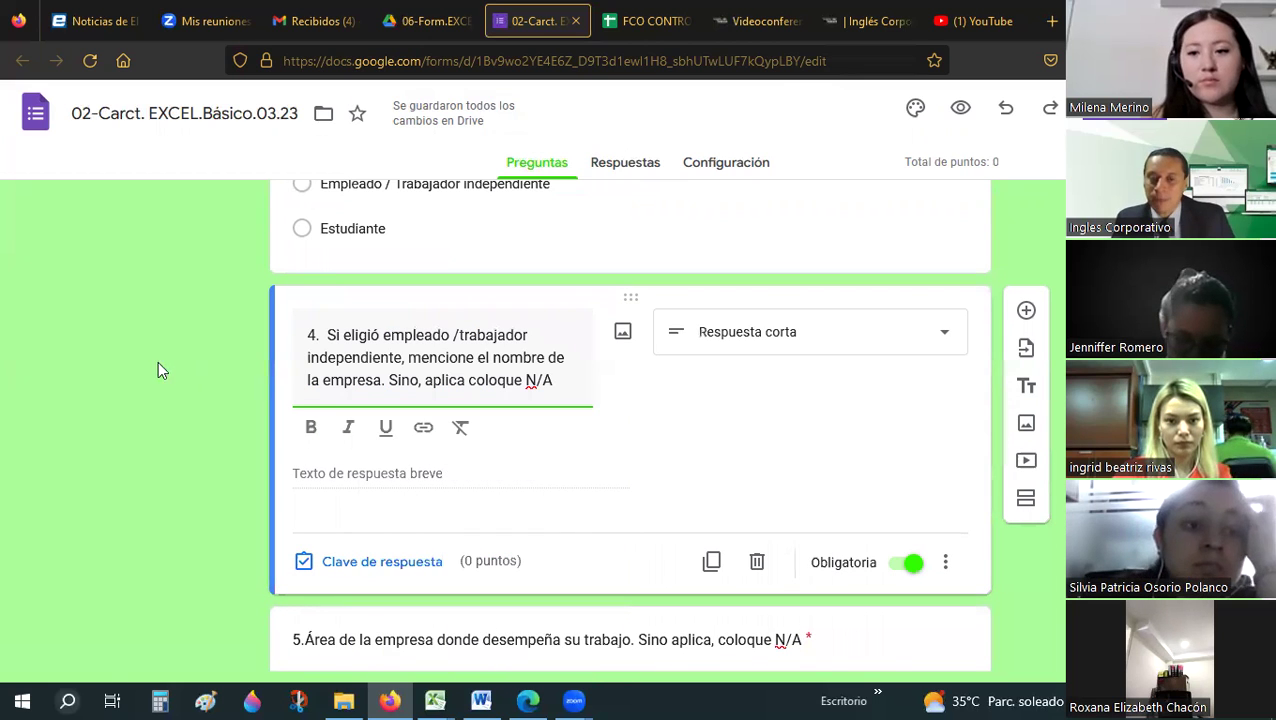
click(242, 370)
Correct the misspelled word "poseede" to "posee de" in the title of question 7 about office programs.
scroll(320, 271, up, 2)
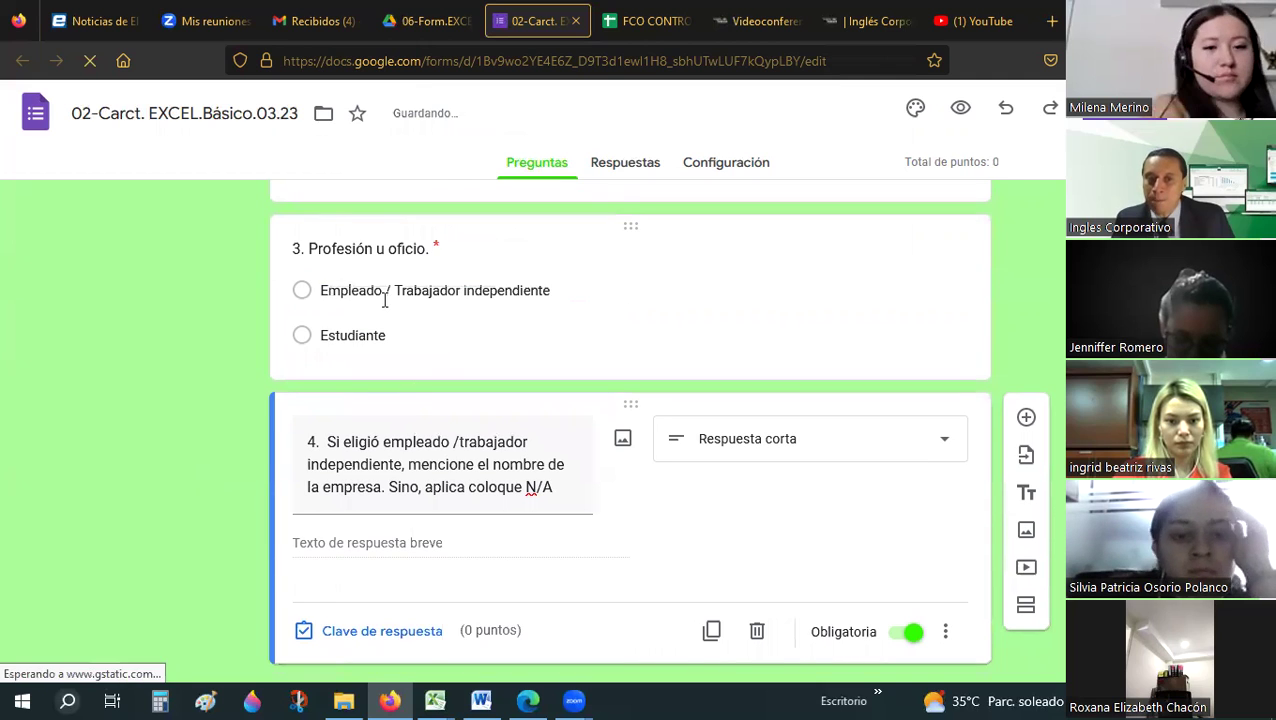
scroll(422, 446, down, 2)
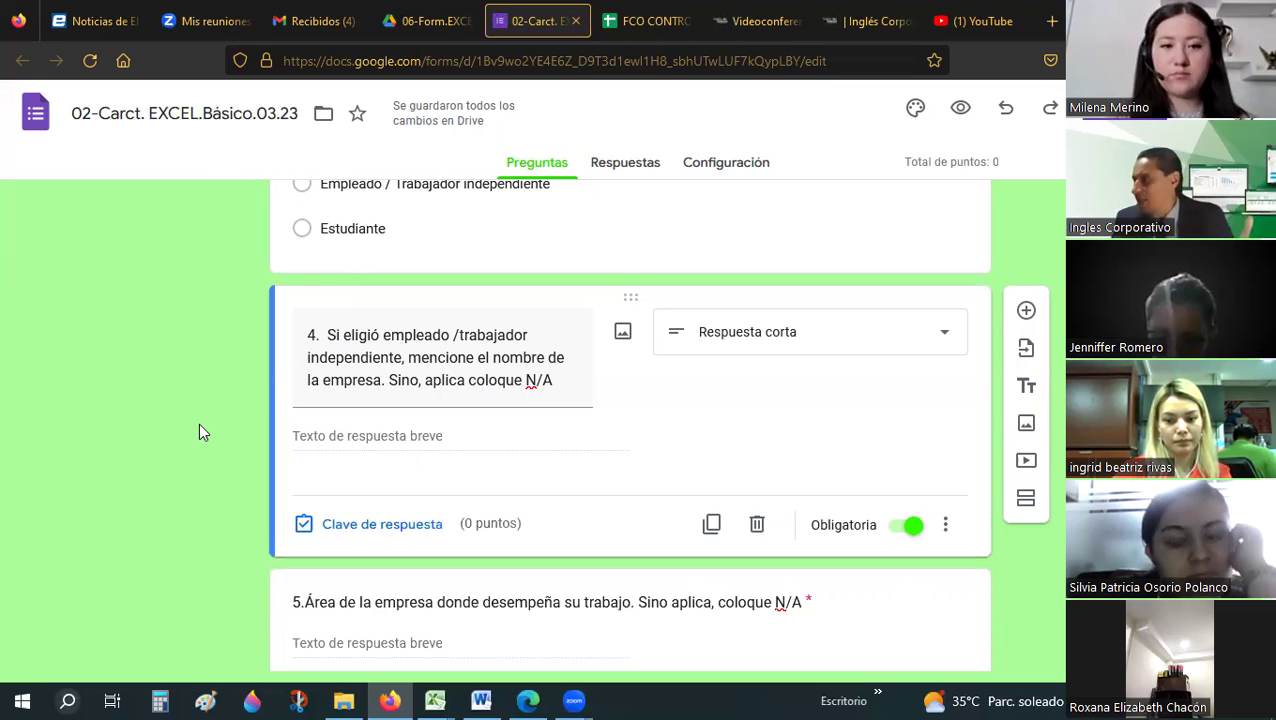
scroll(199, 430, down, 1)
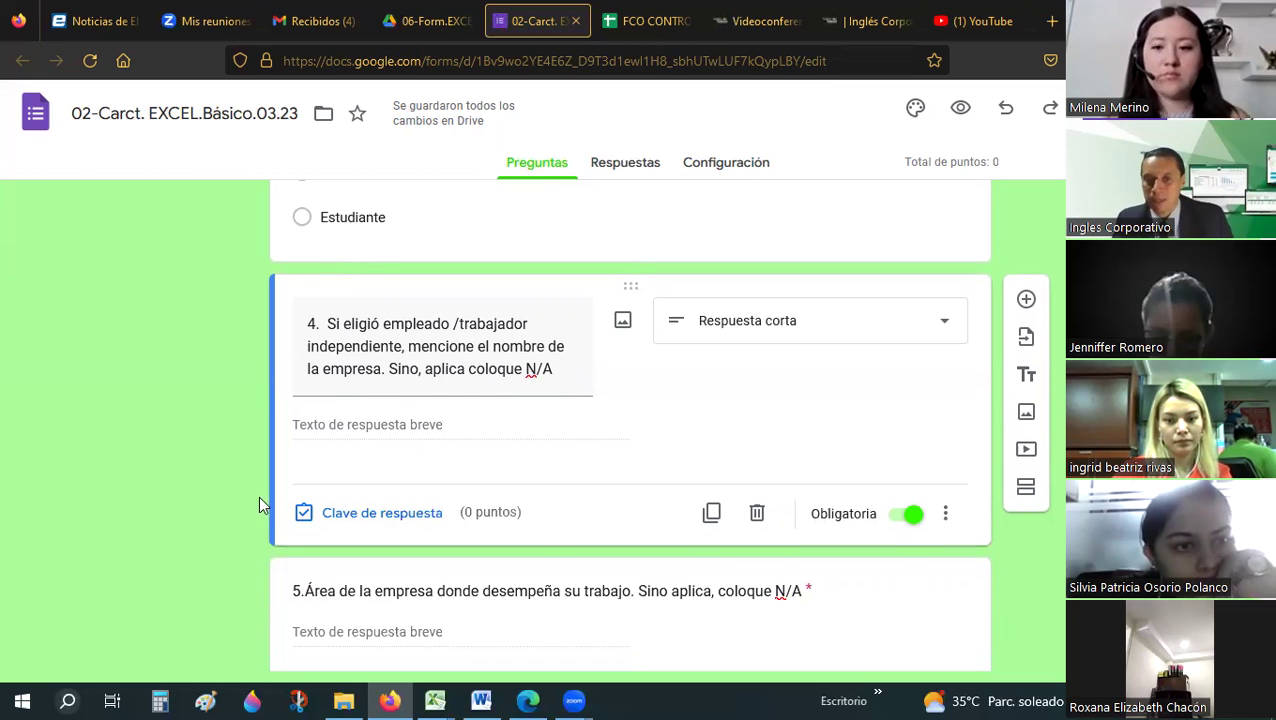
scroll(423, 434, down, 2)
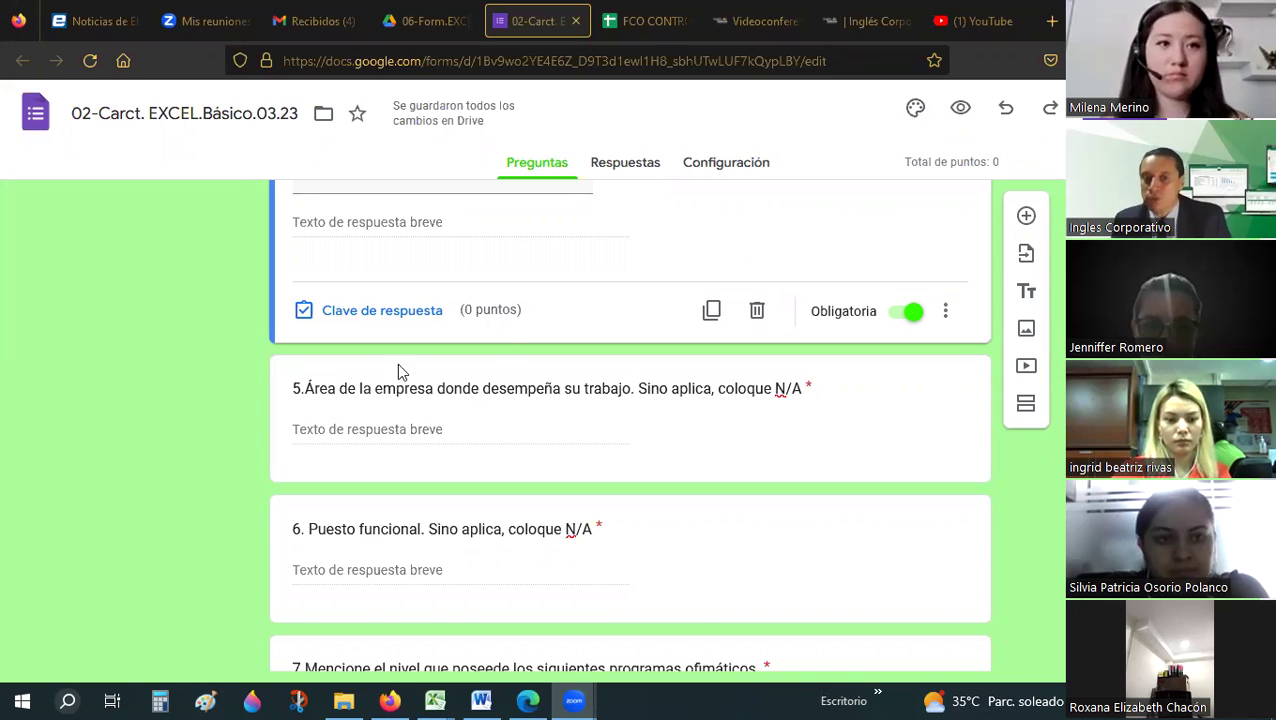
scroll(395, 365, down, 2)
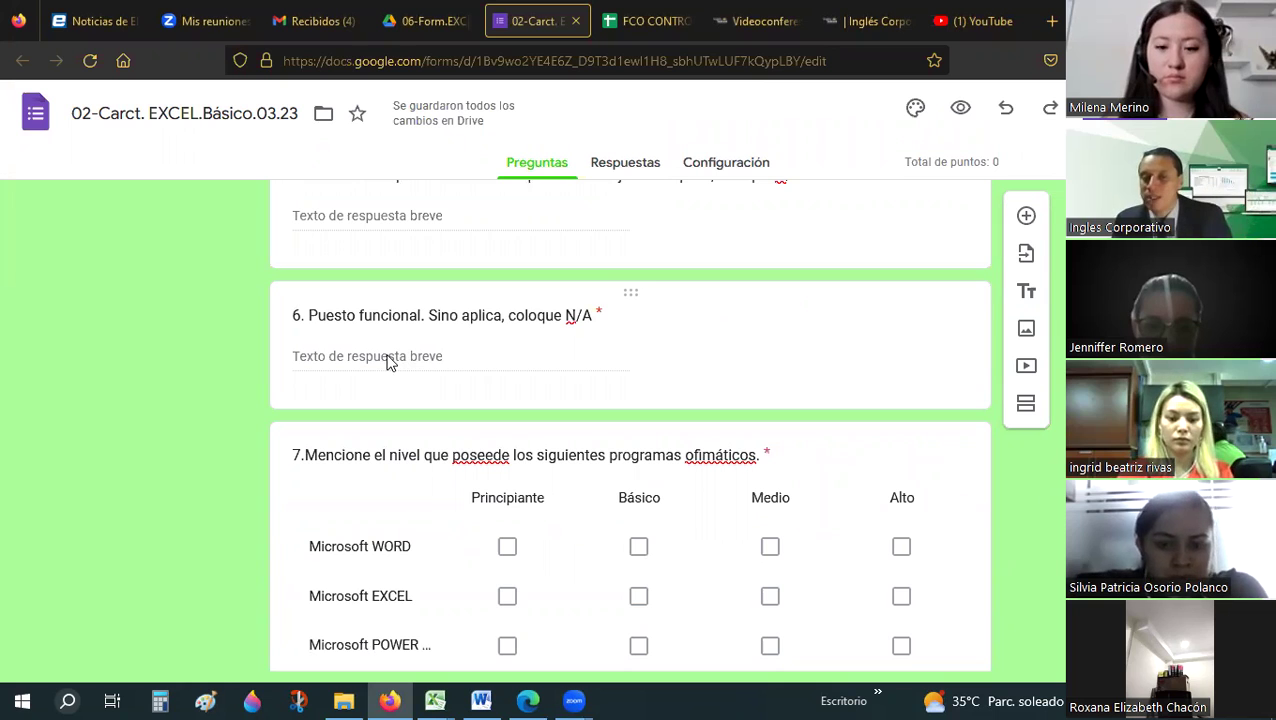
scroll(390, 362, down, 2)
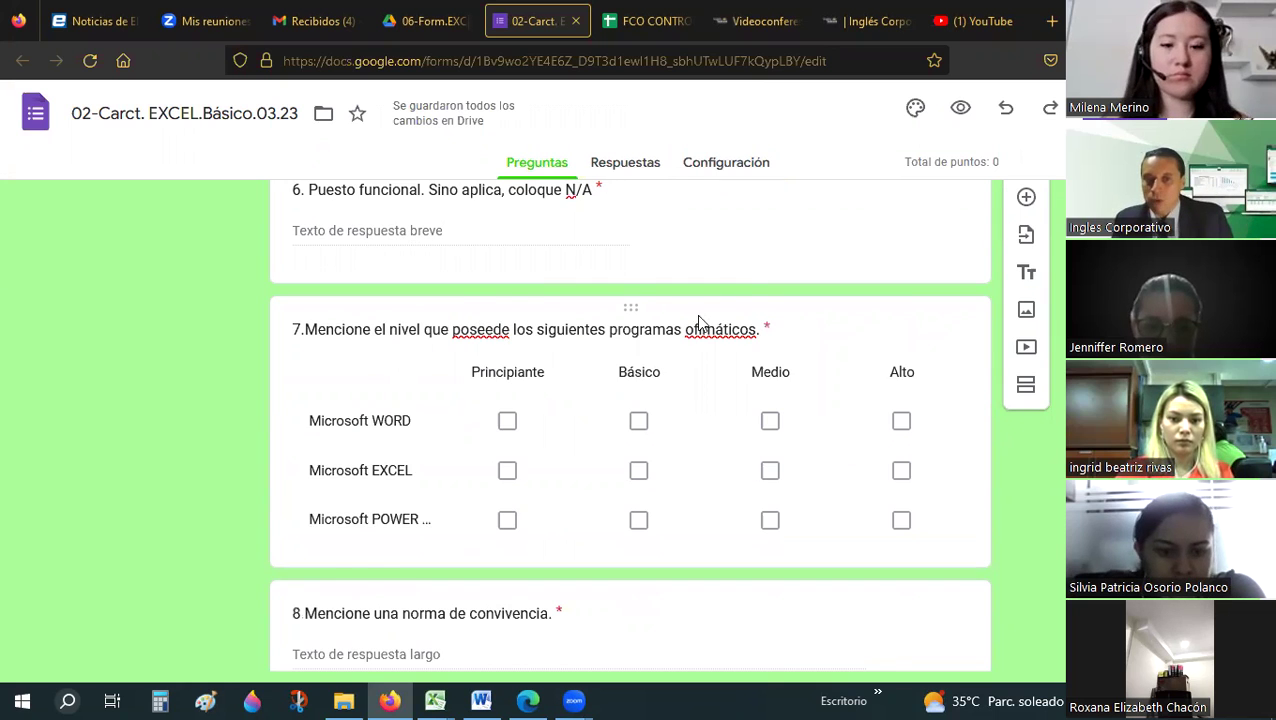
scroll(910, 330, down, 1)
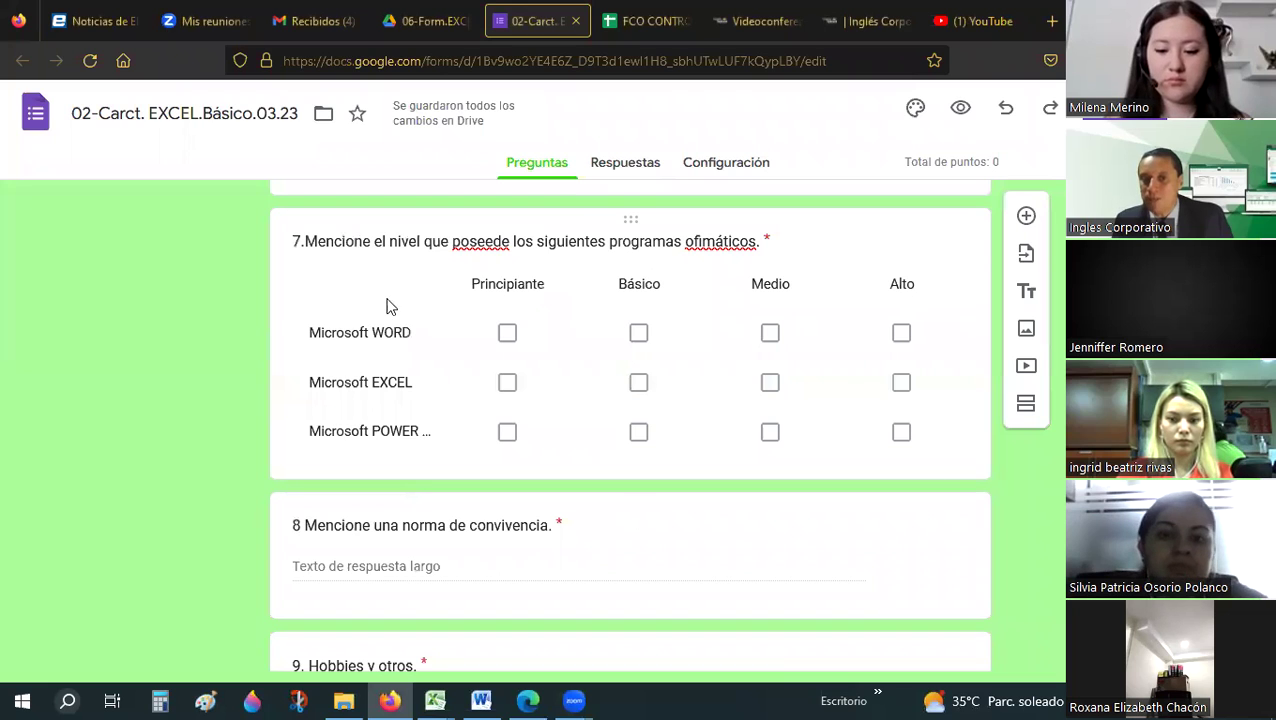
click(487, 258)
scroll(484, 346, up, 4)
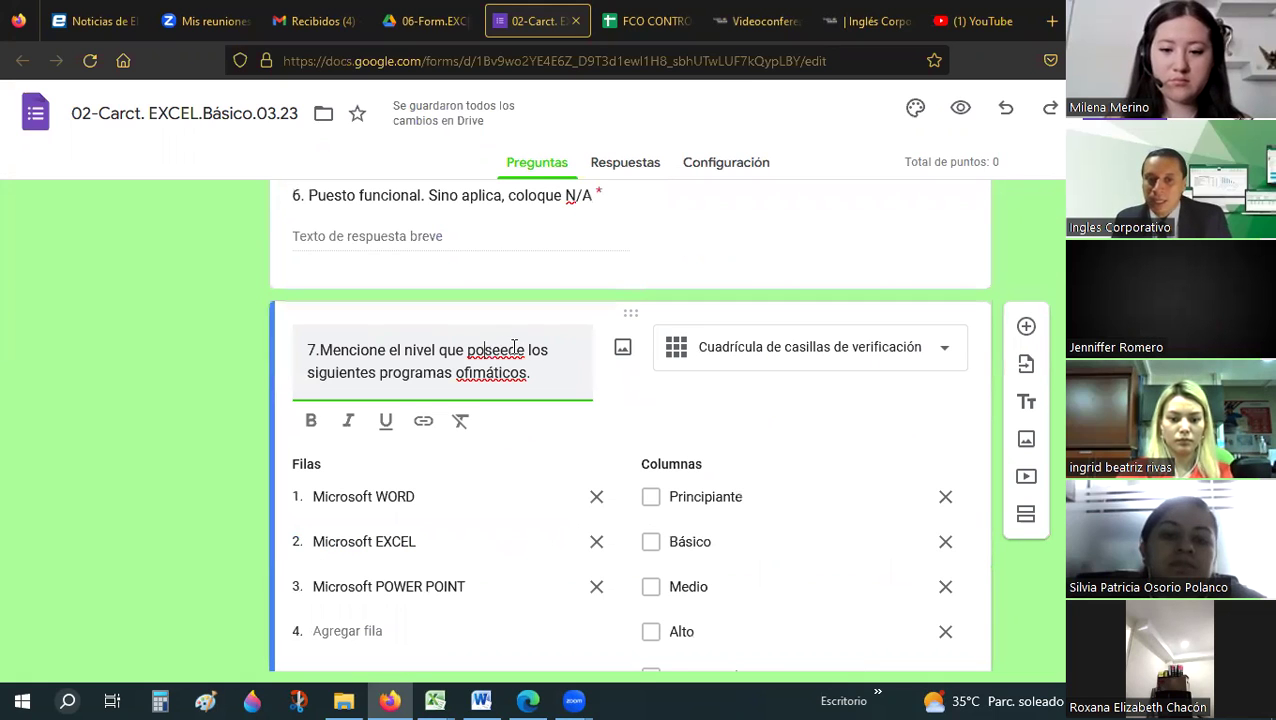
click(509, 350)
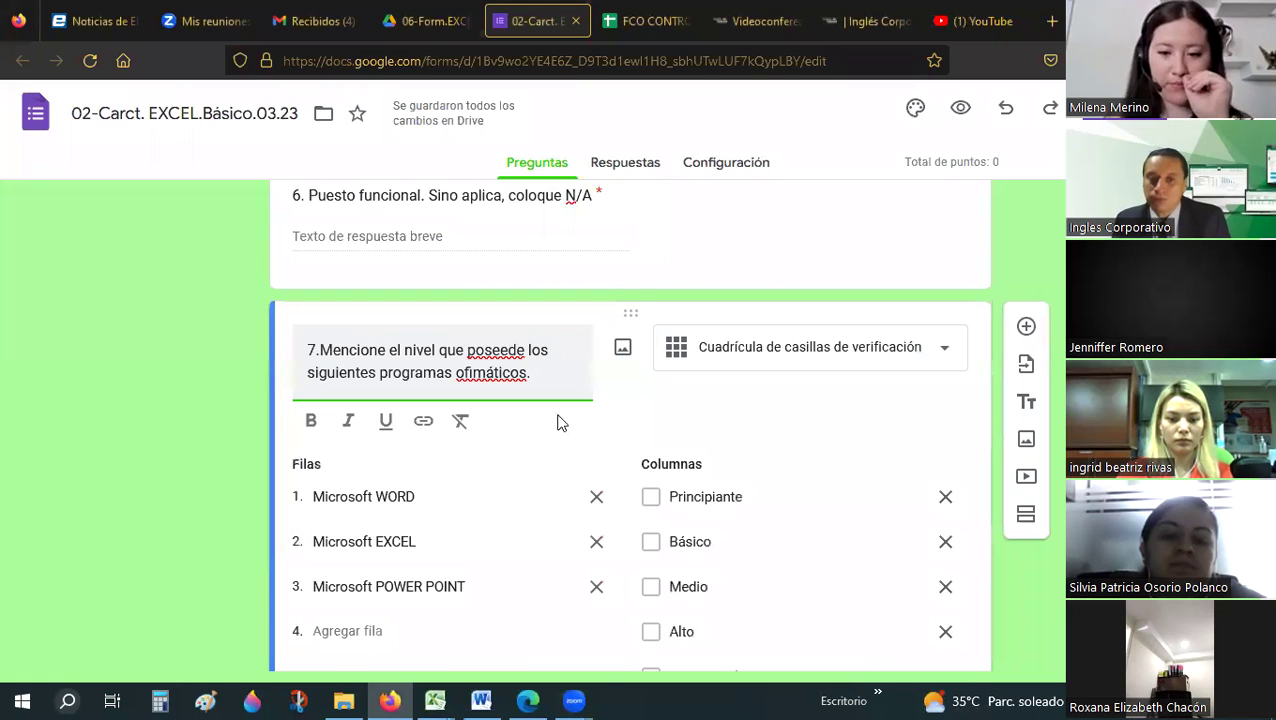
click(180, 408)
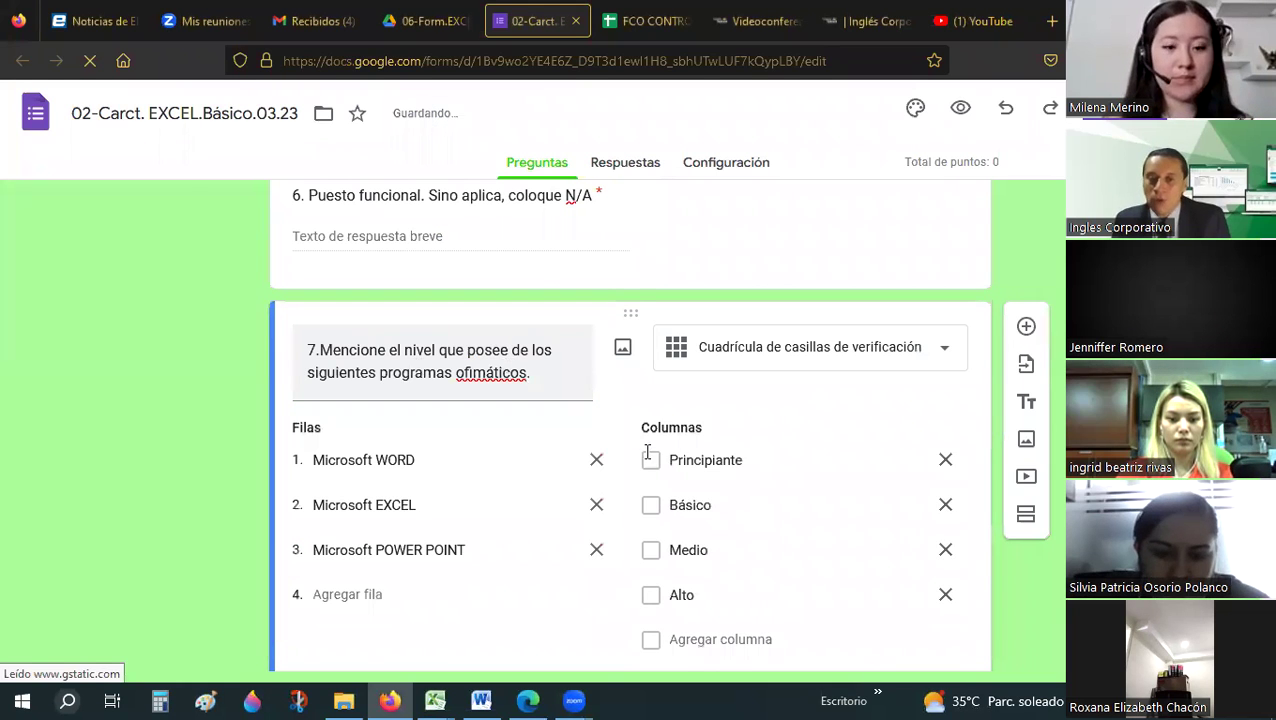
Review the skill-level grid of question 7 and the remaining questions 8 to 11 of the form.
scroll(941, 499, down, 3)
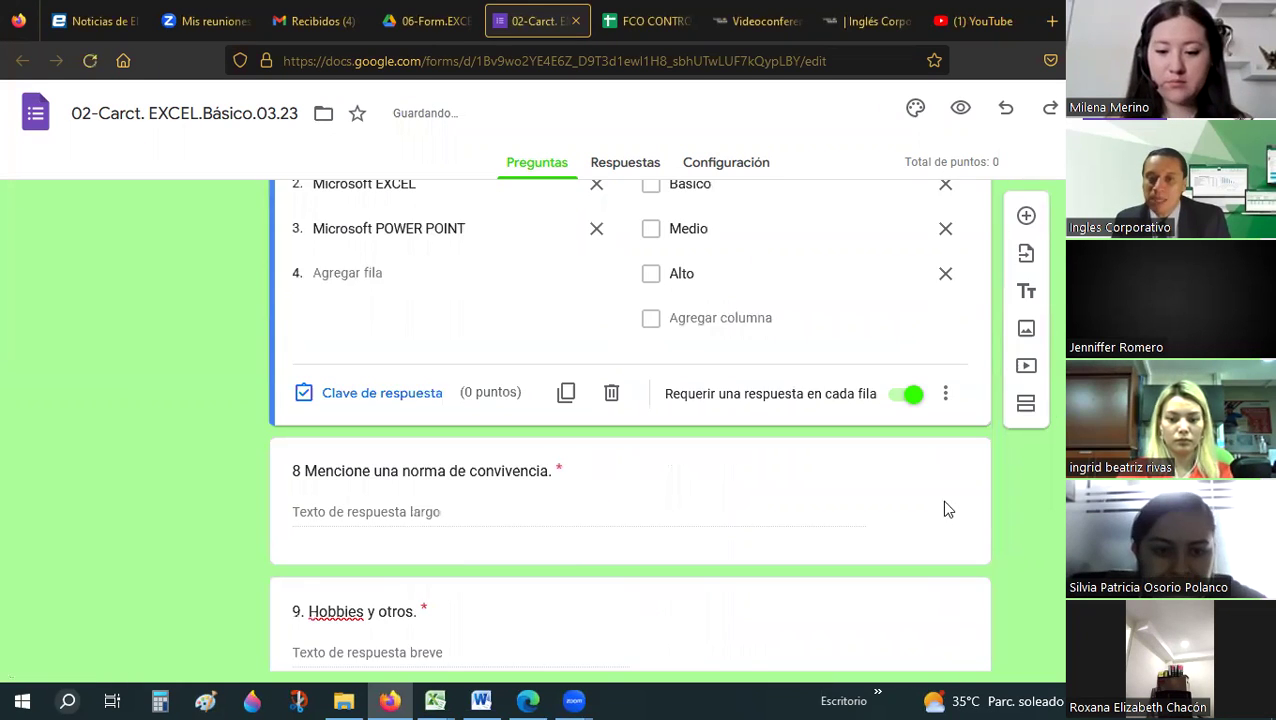
click(708, 468)
scroll(533, 402, up, 3)
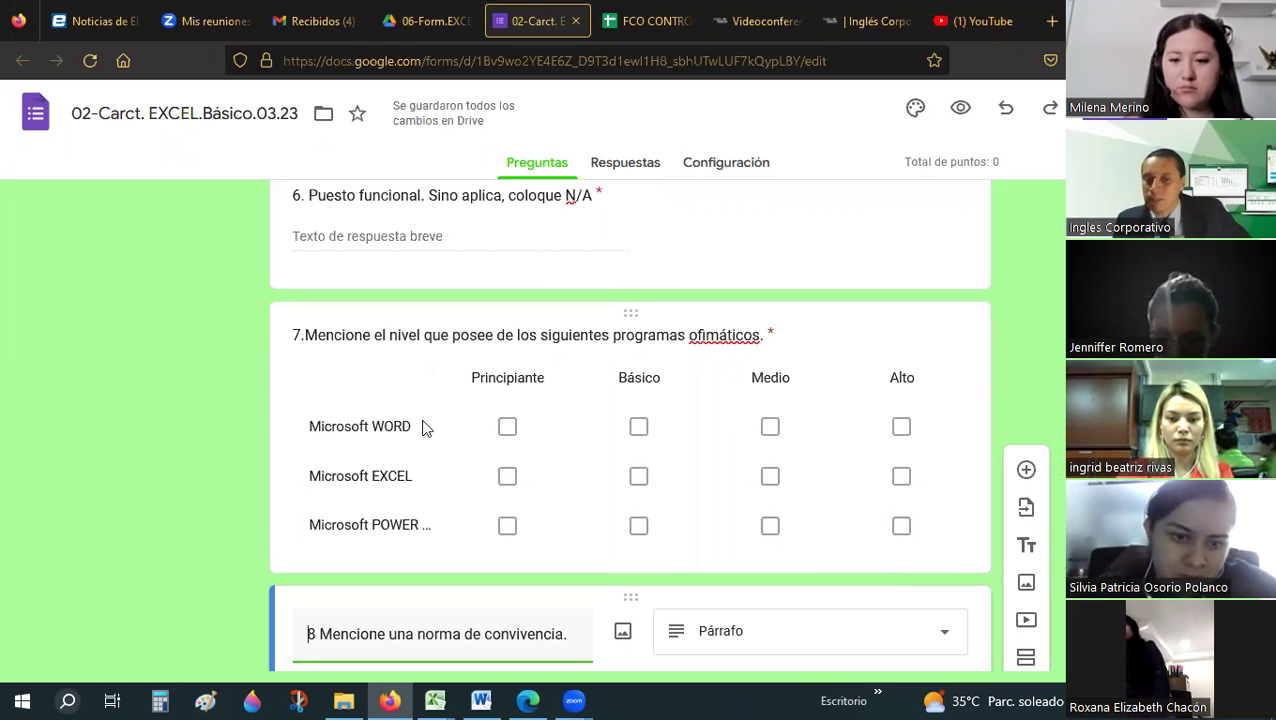
scroll(641, 296, down, 2)
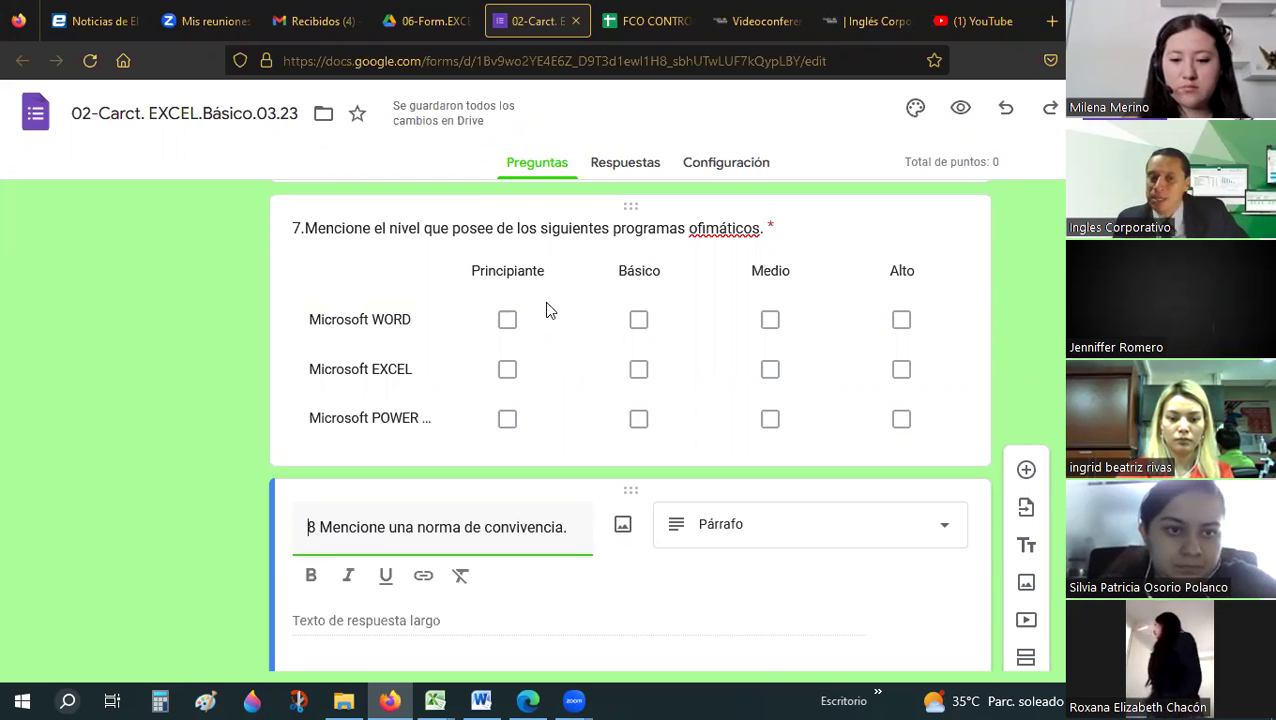
scroll(350, 490, down, 2)
click(135, 438)
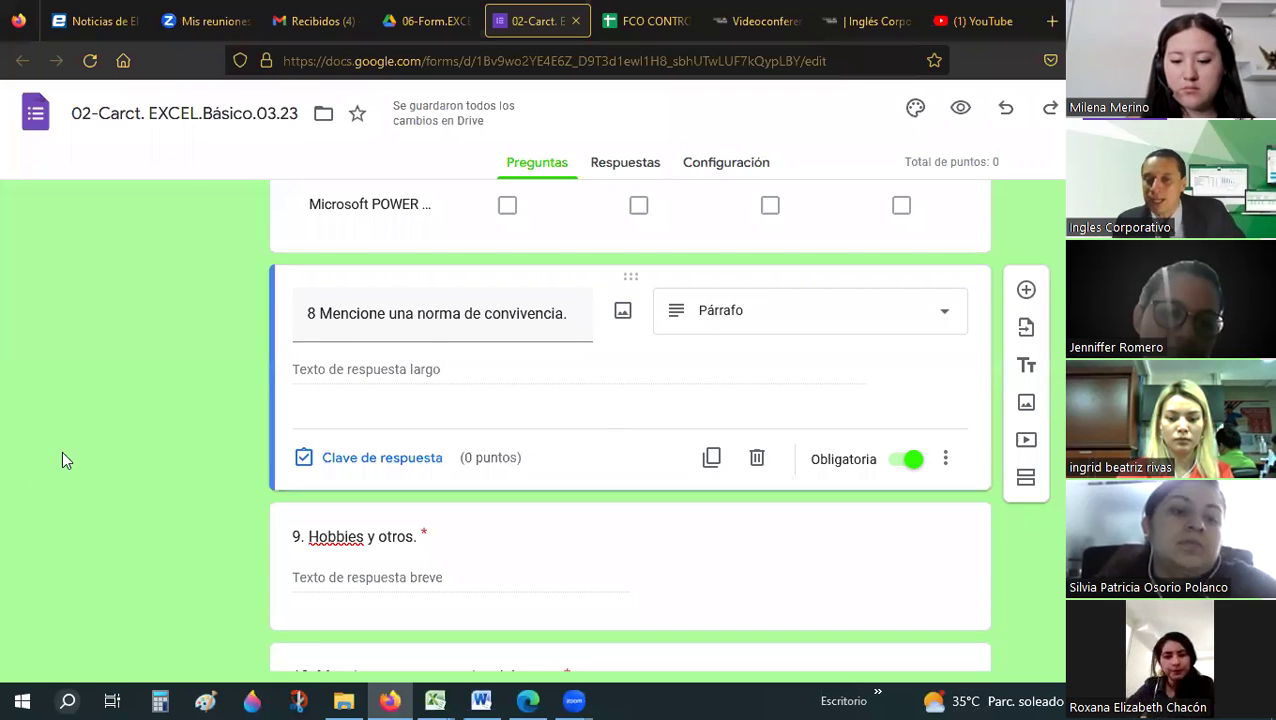
scroll(360, 375, down, 2)
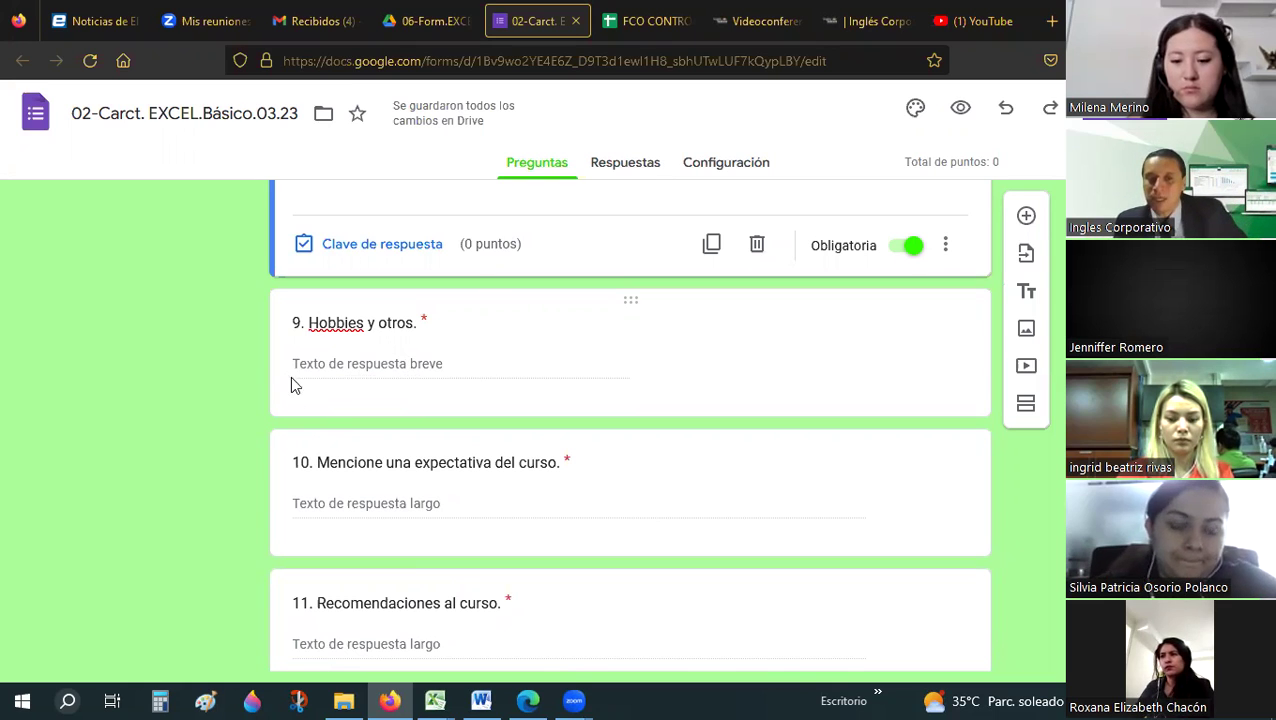
scroll(395, 477, down, 1)
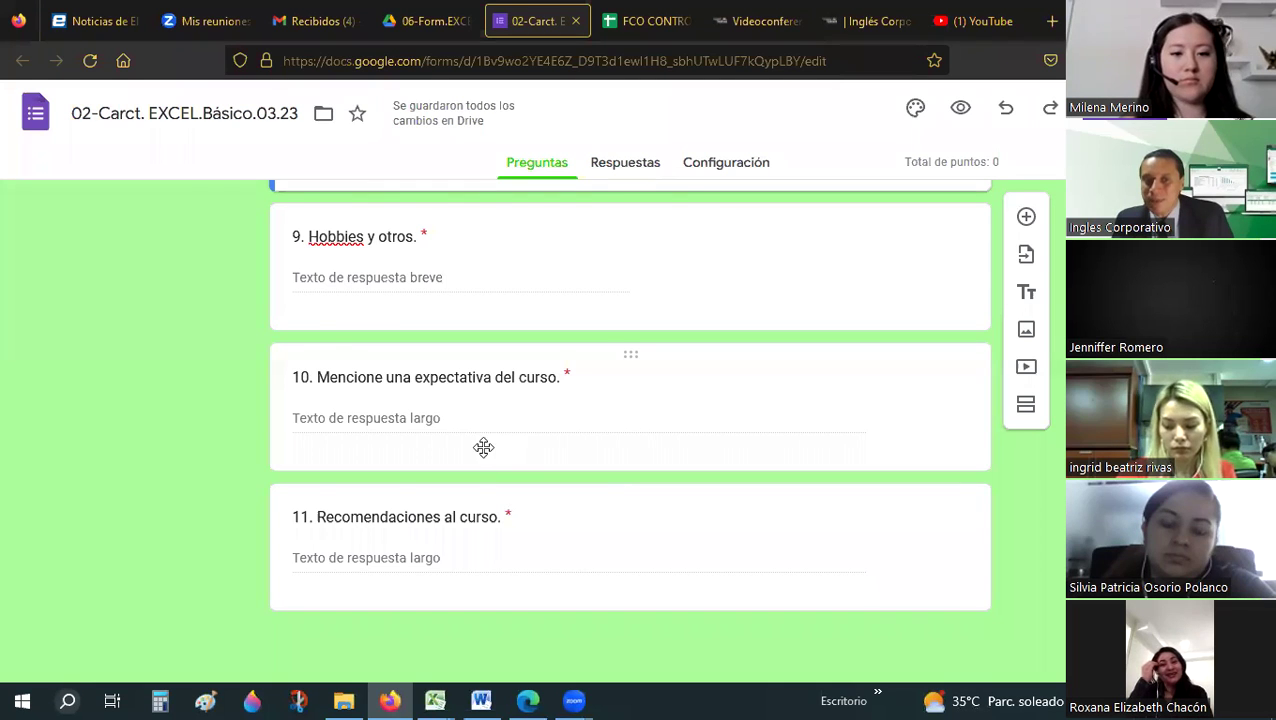
Correct "Electronico" to "Electrónico" in the title of the e-mail question at the start of the form.
scroll(483, 447, up, 15)
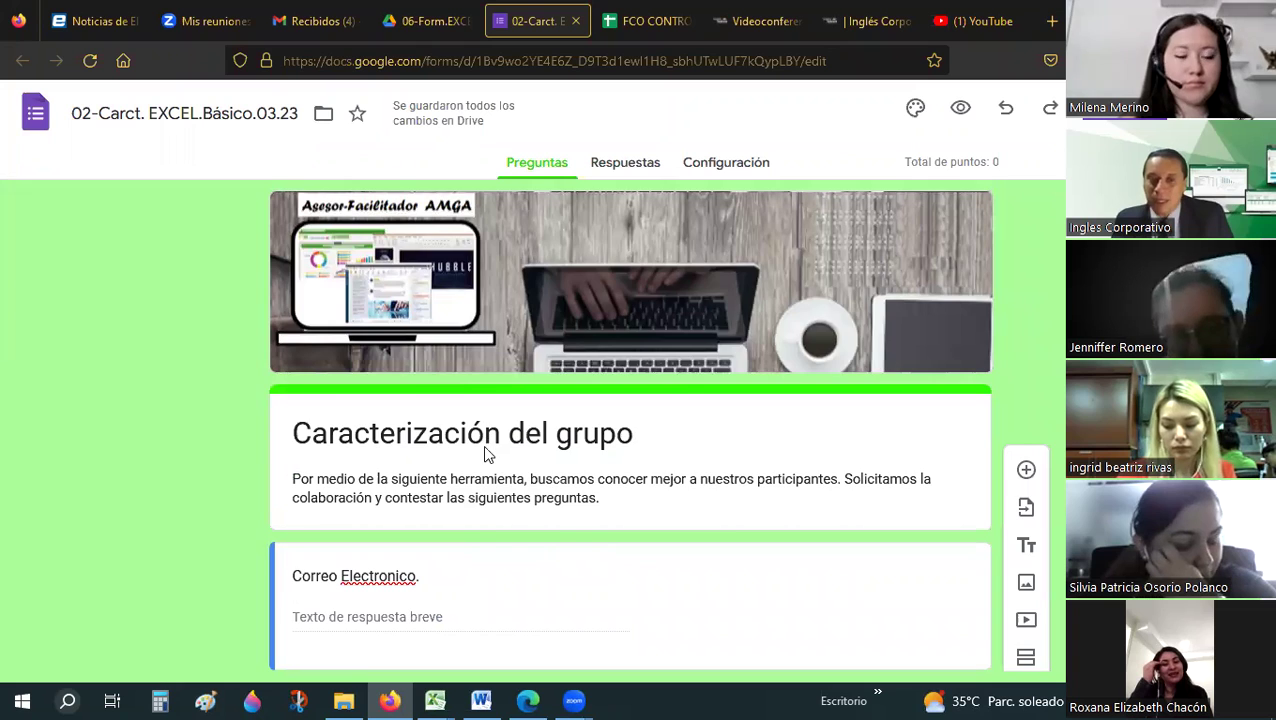
scroll(483, 450, down, 2)
scroll(484, 447, down, 2)
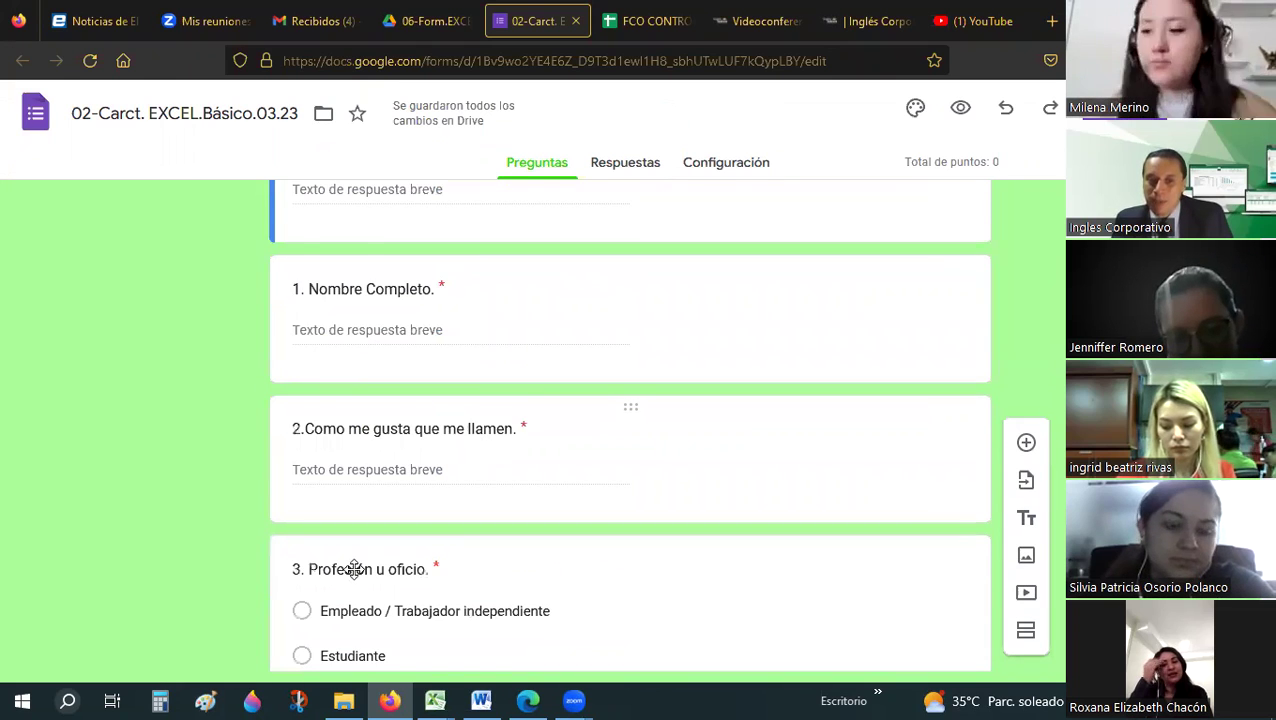
scroll(354, 570, up, 4)
click(389, 591)
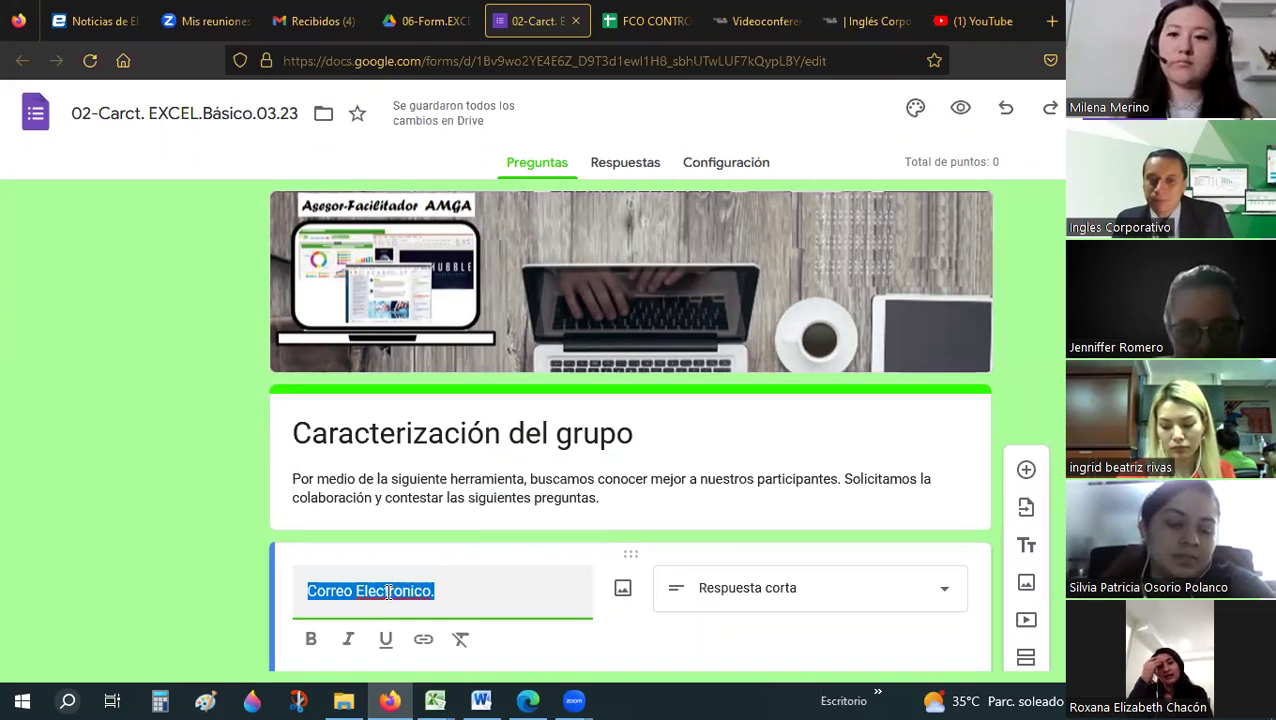
right_click(389, 591)
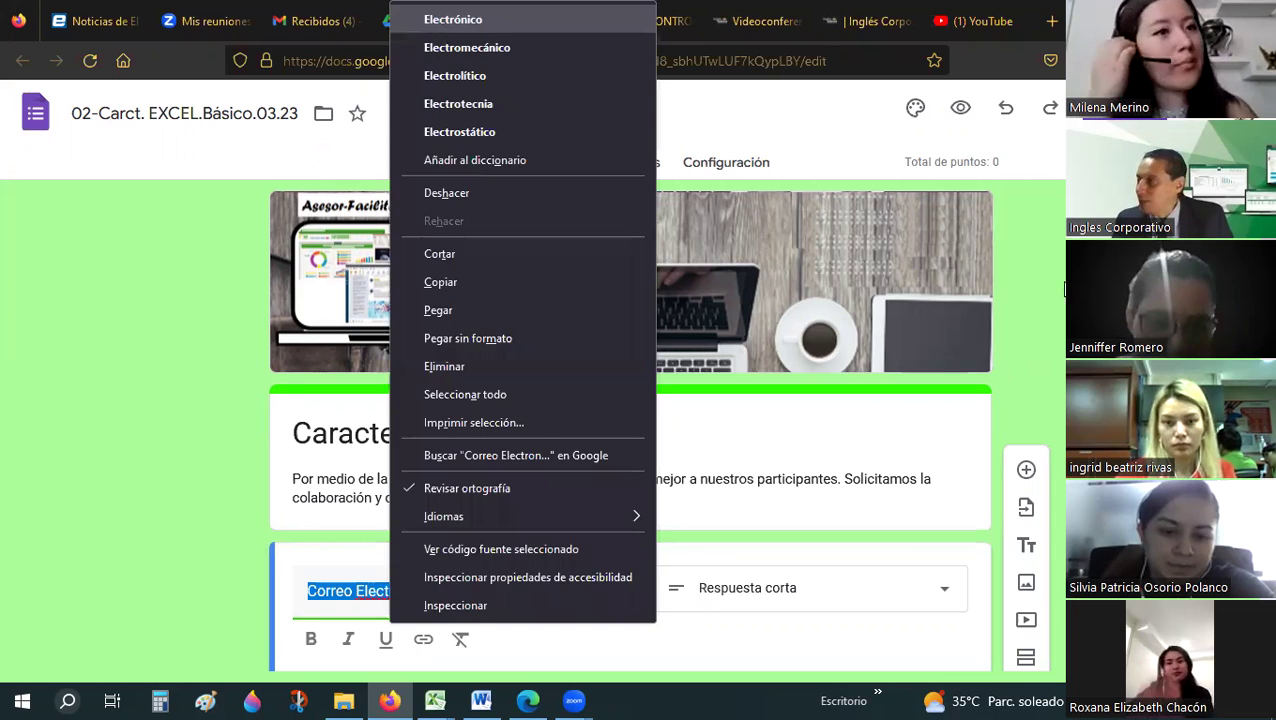
click(453, 19)
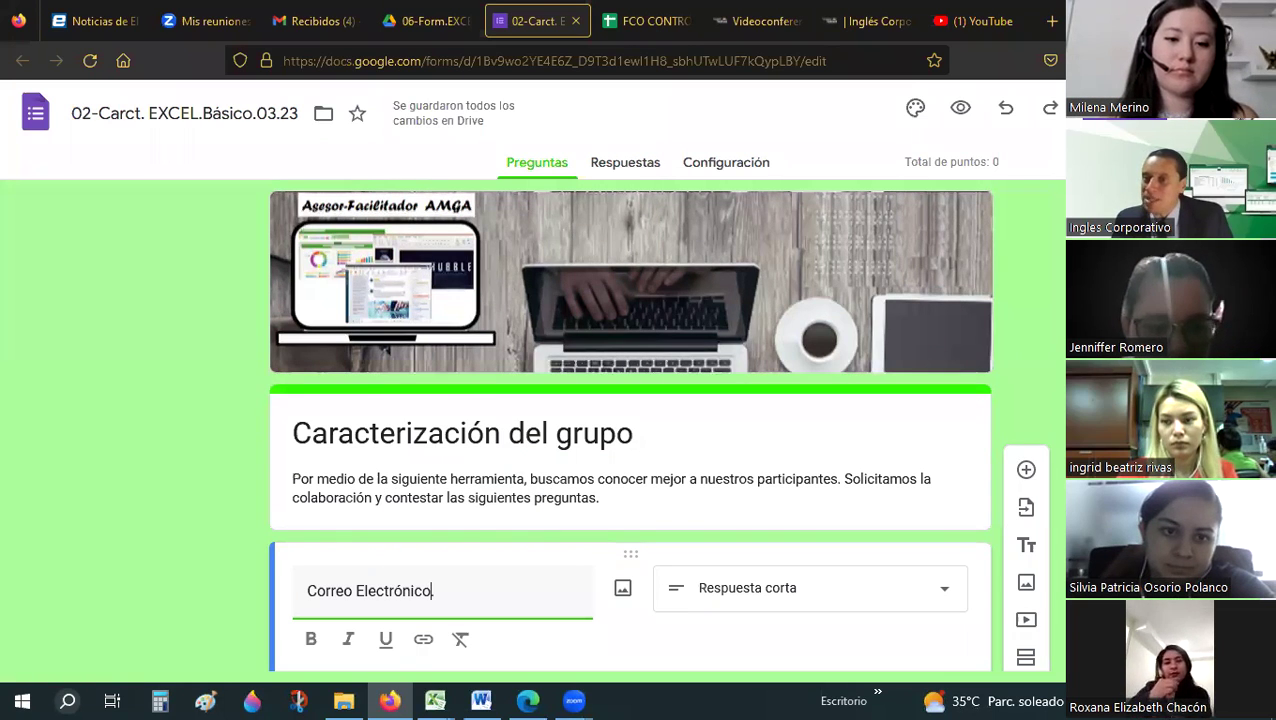
Generate the form's prefilled link without filling in any answers, copy it, and return to the form editor.
click(1094, 107)
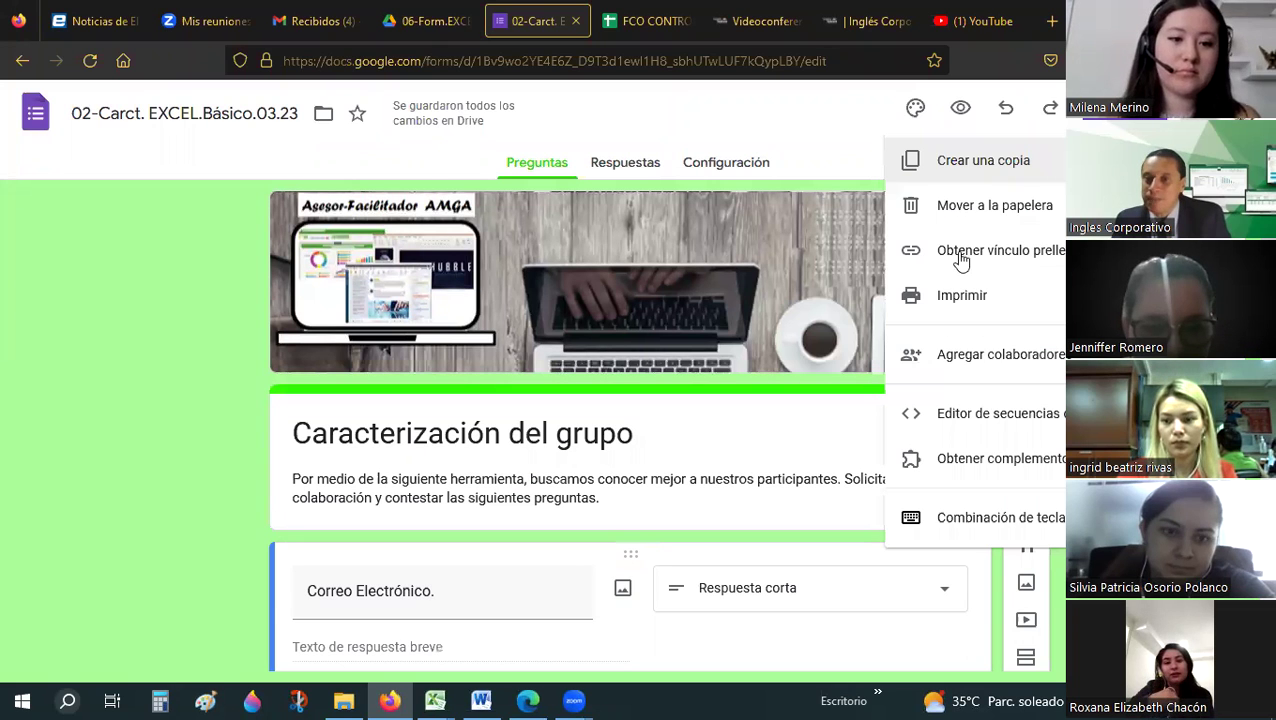
click(995, 250)
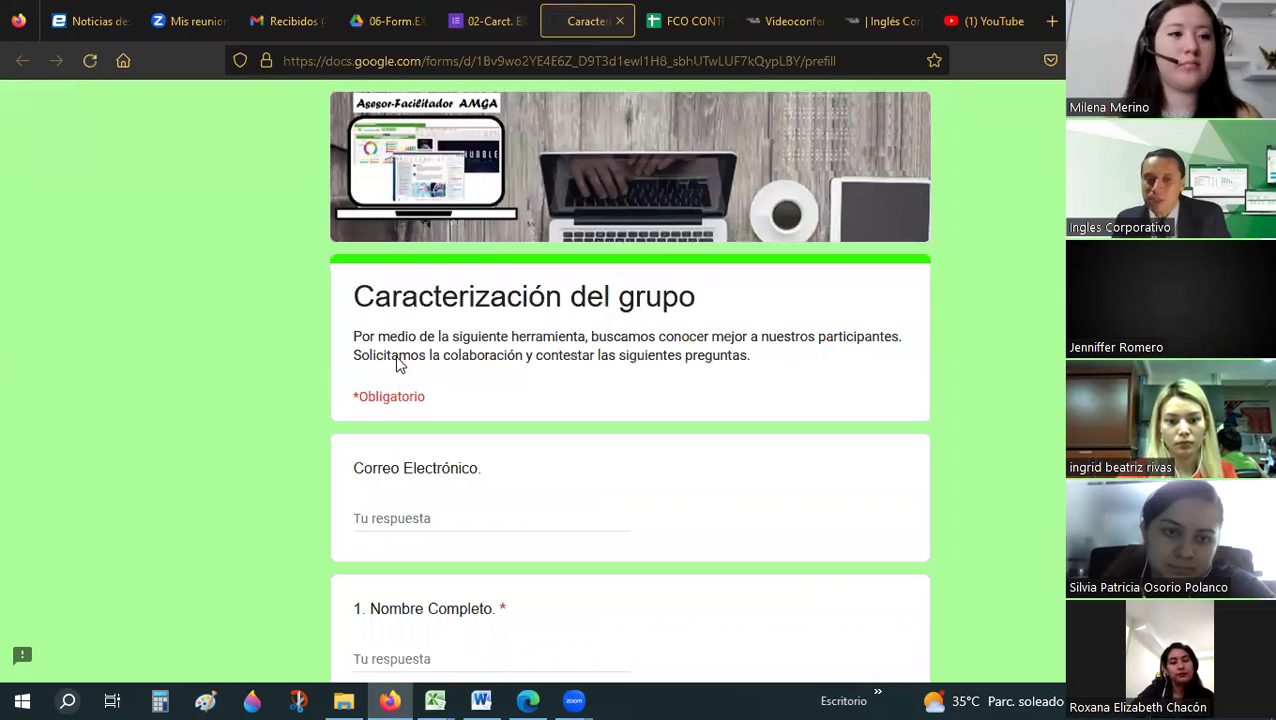
scroll(398, 365, down, 15)
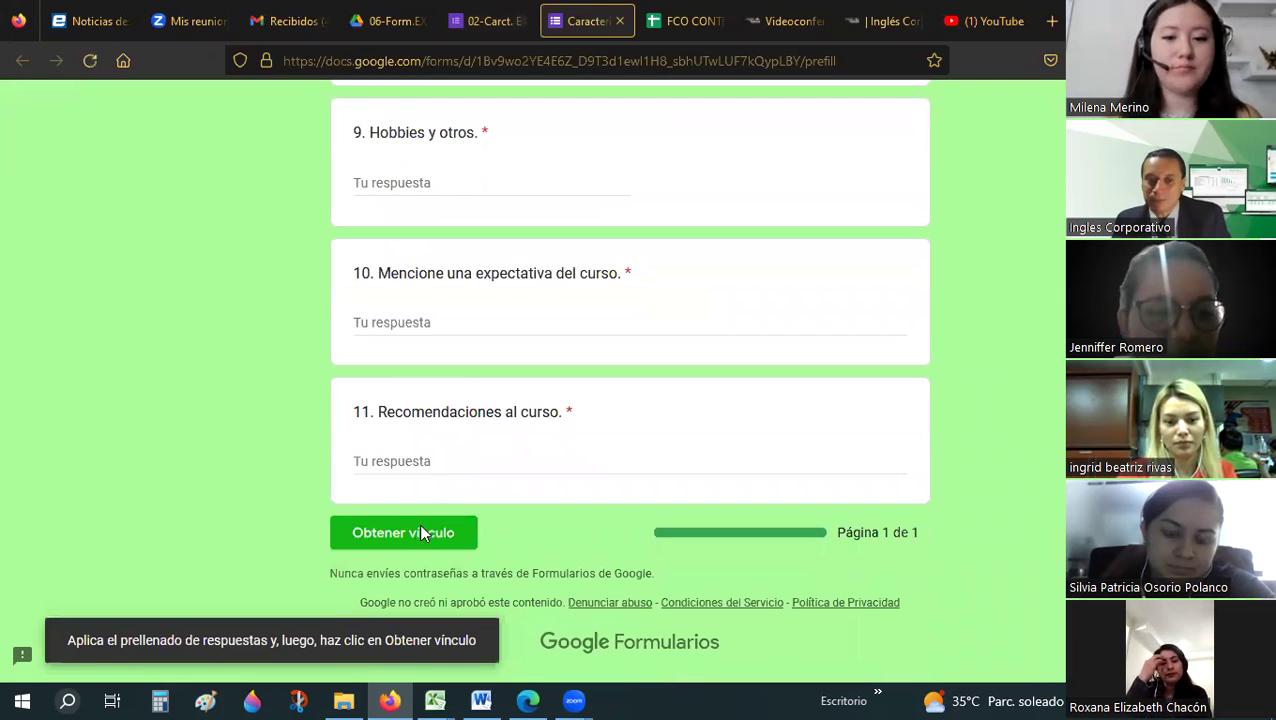
click(421, 528)
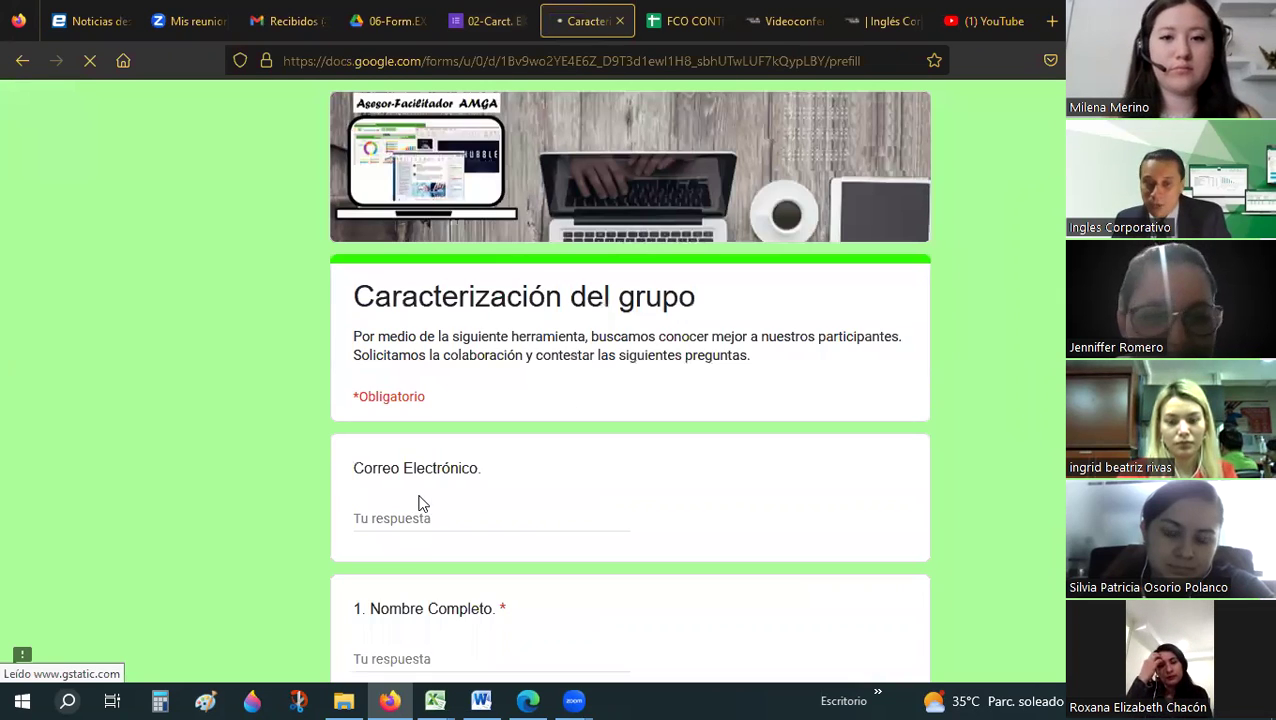
click(419, 535)
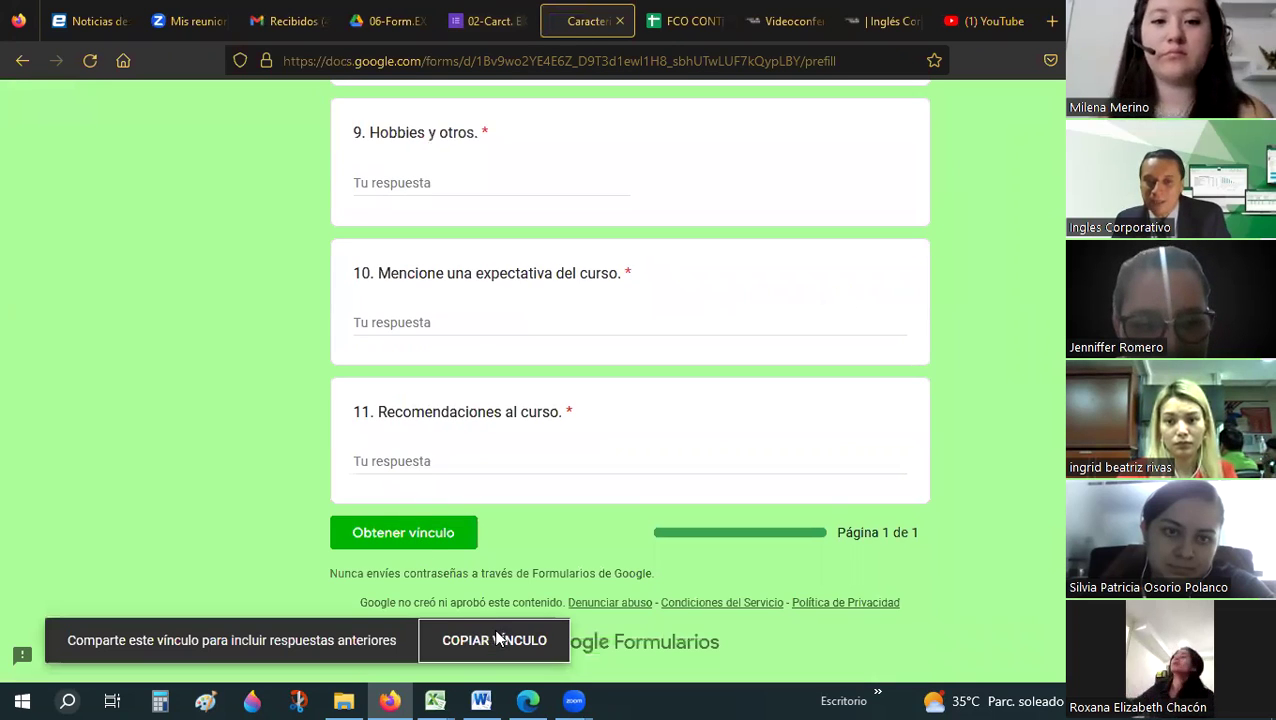
click(500, 640)
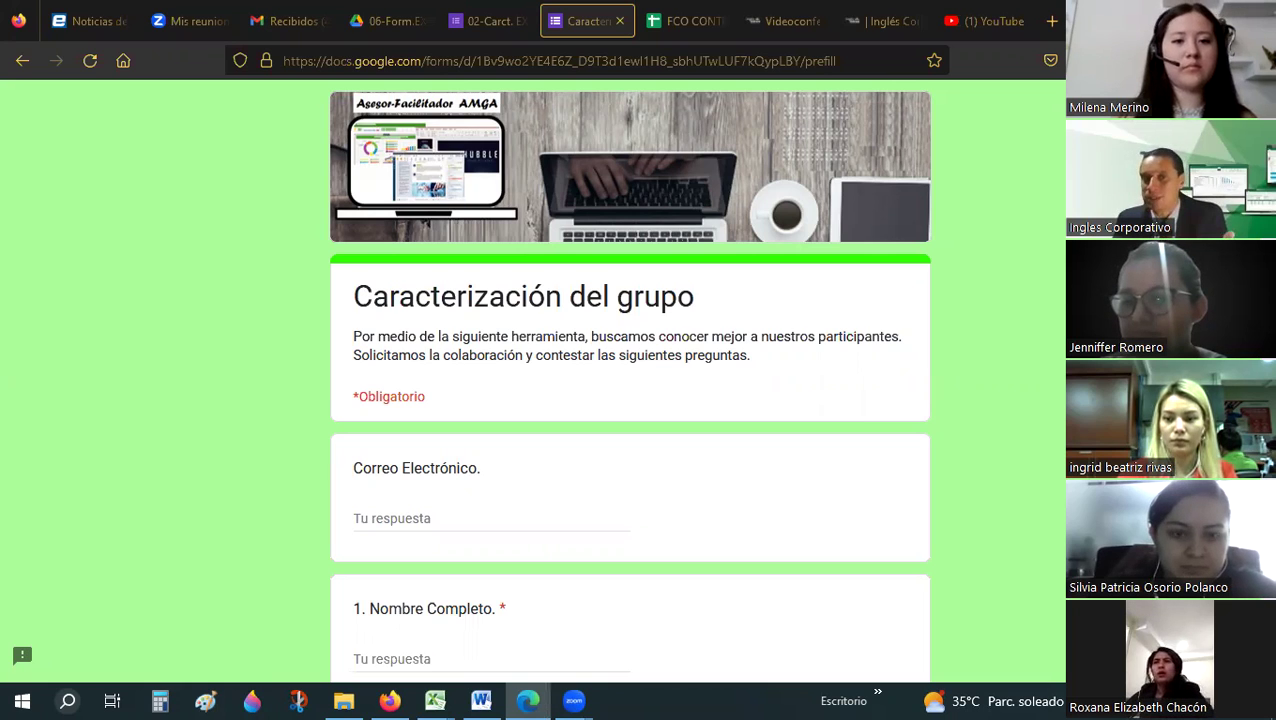
click(483, 21)
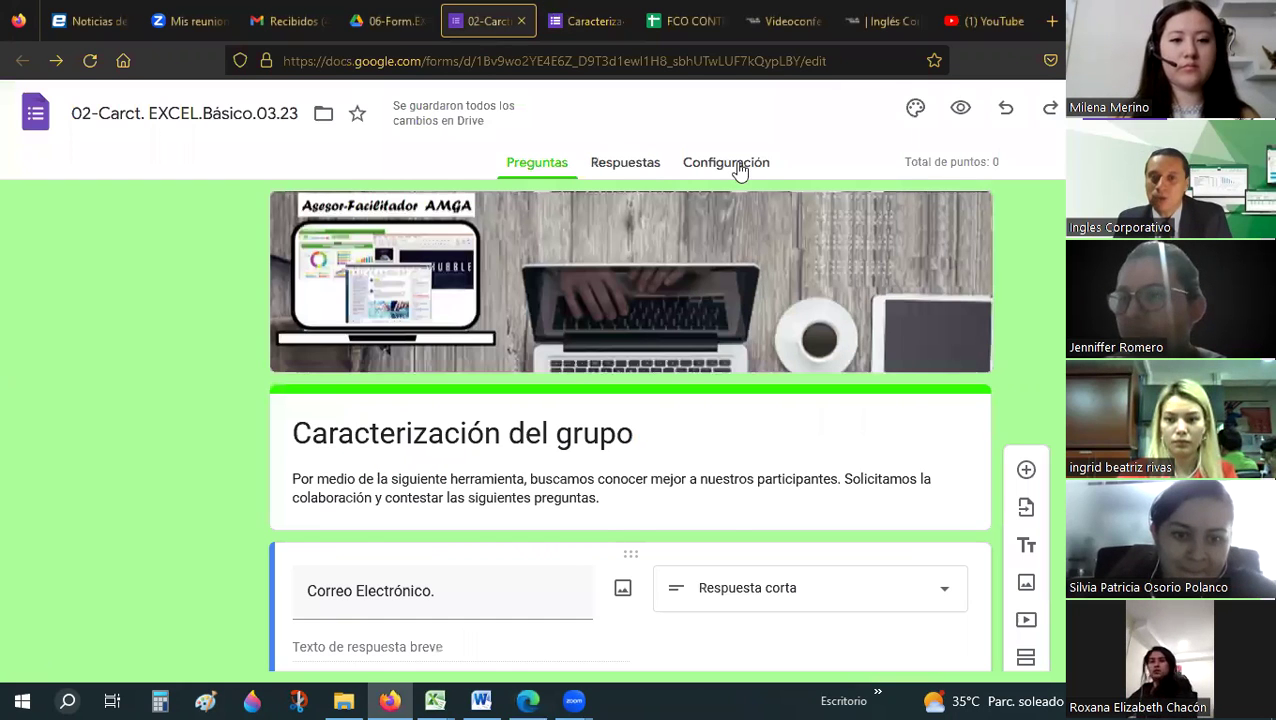
Link the form's responses to a new spreadsheet and open it by allowing the pop-up that Firefox blocked.
click(615, 162)
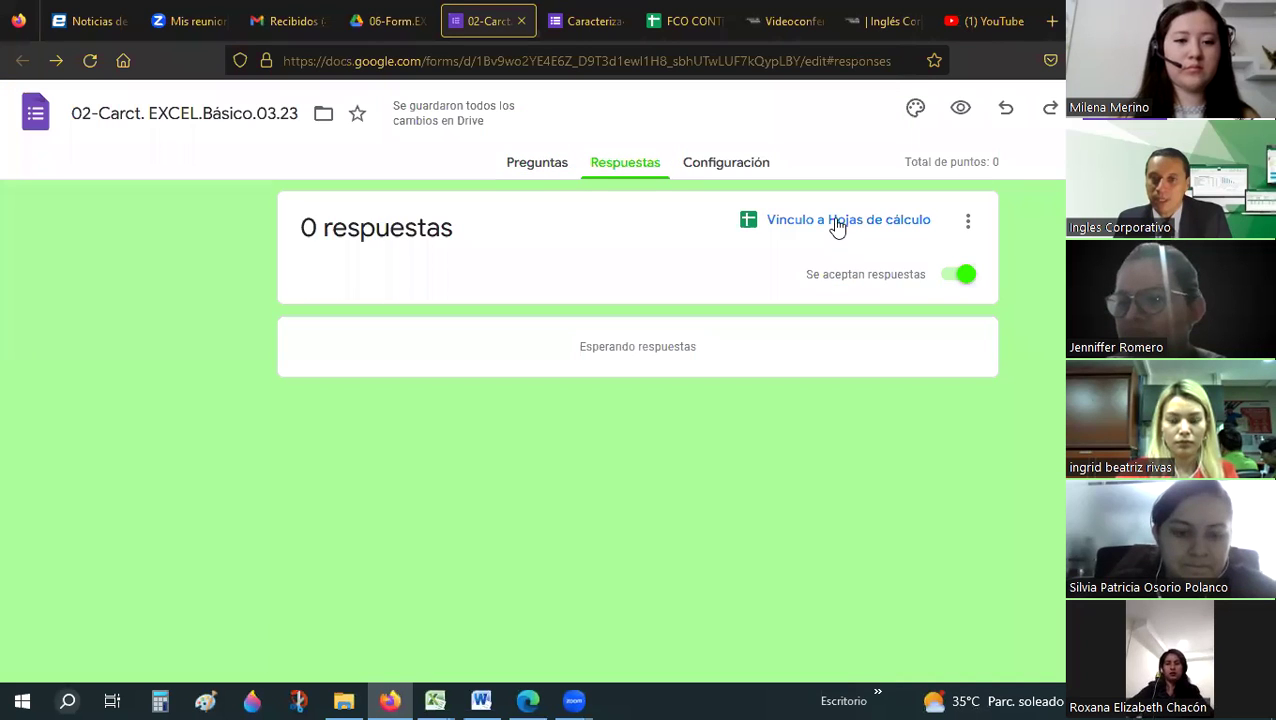
click(538, 168)
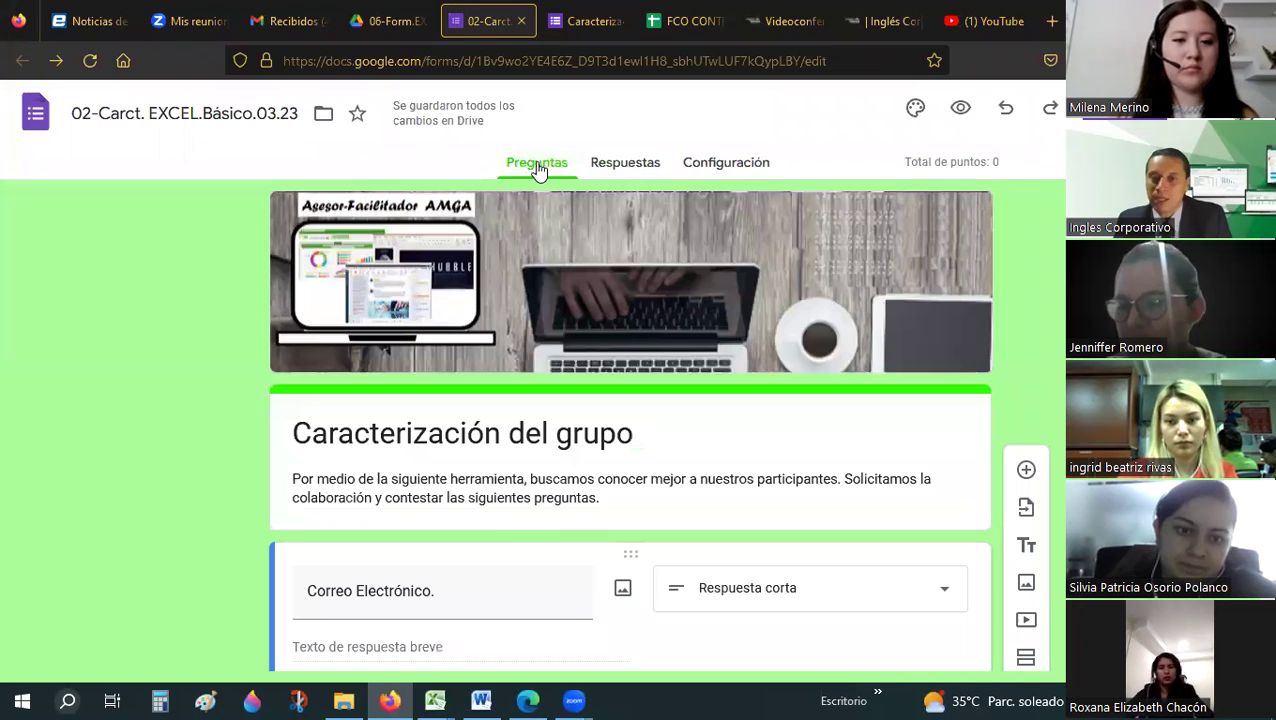
click(625, 172)
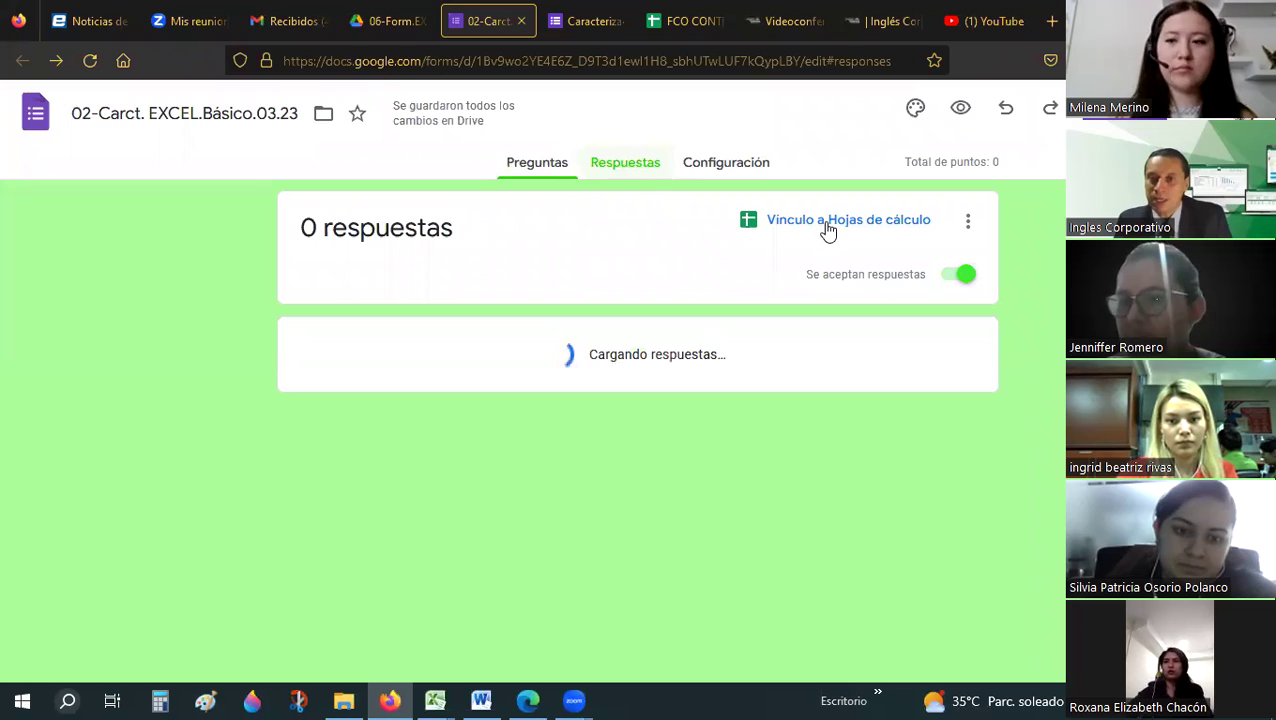
click(832, 222)
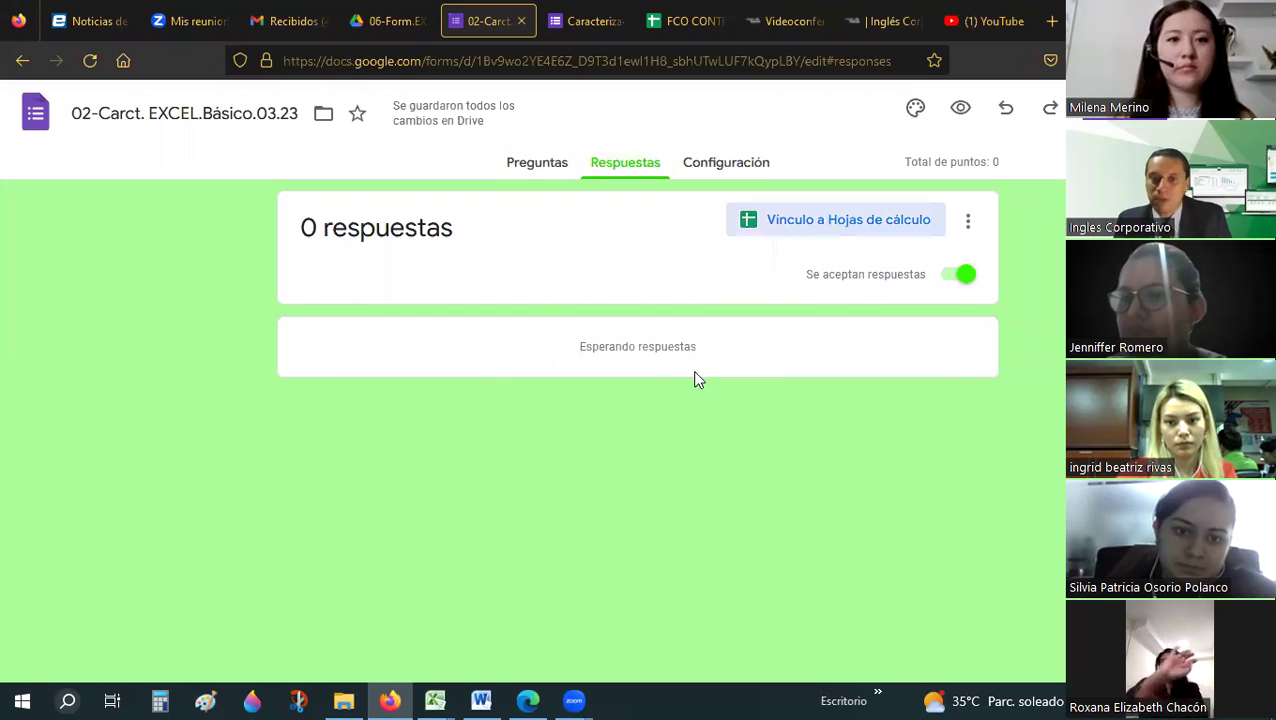
click(861, 370)
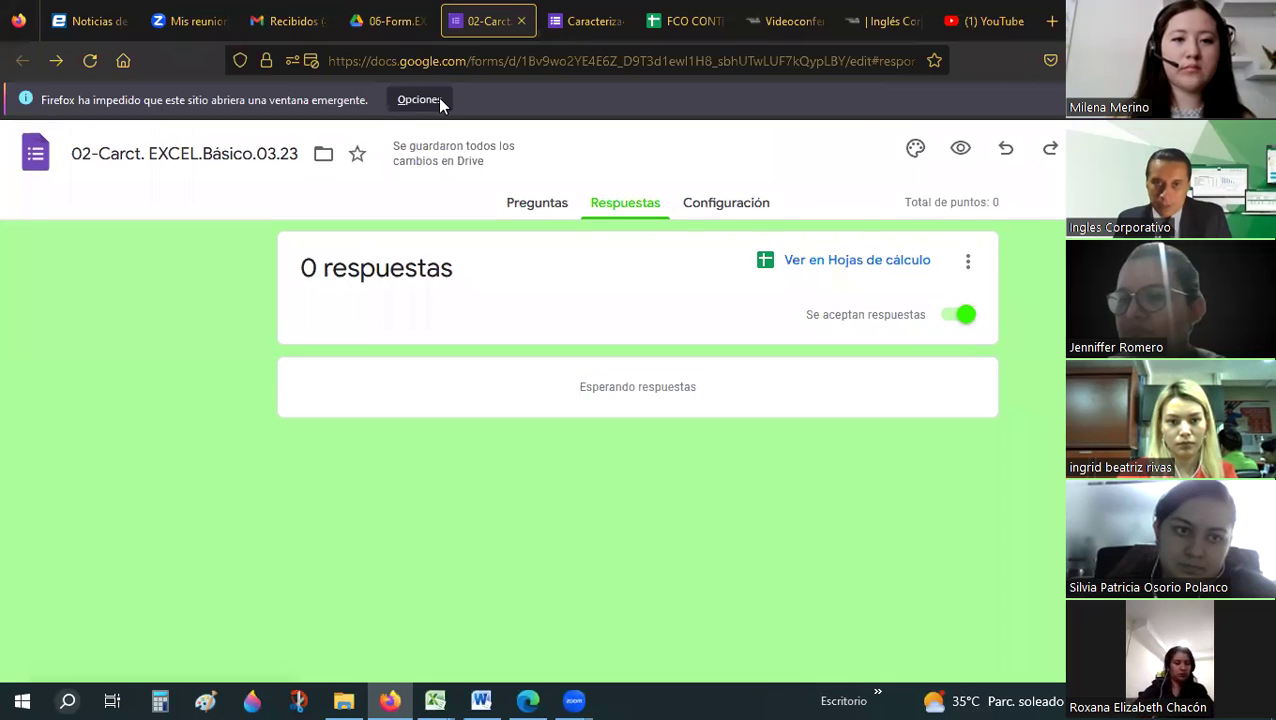
click(440, 104)
click(483, 227)
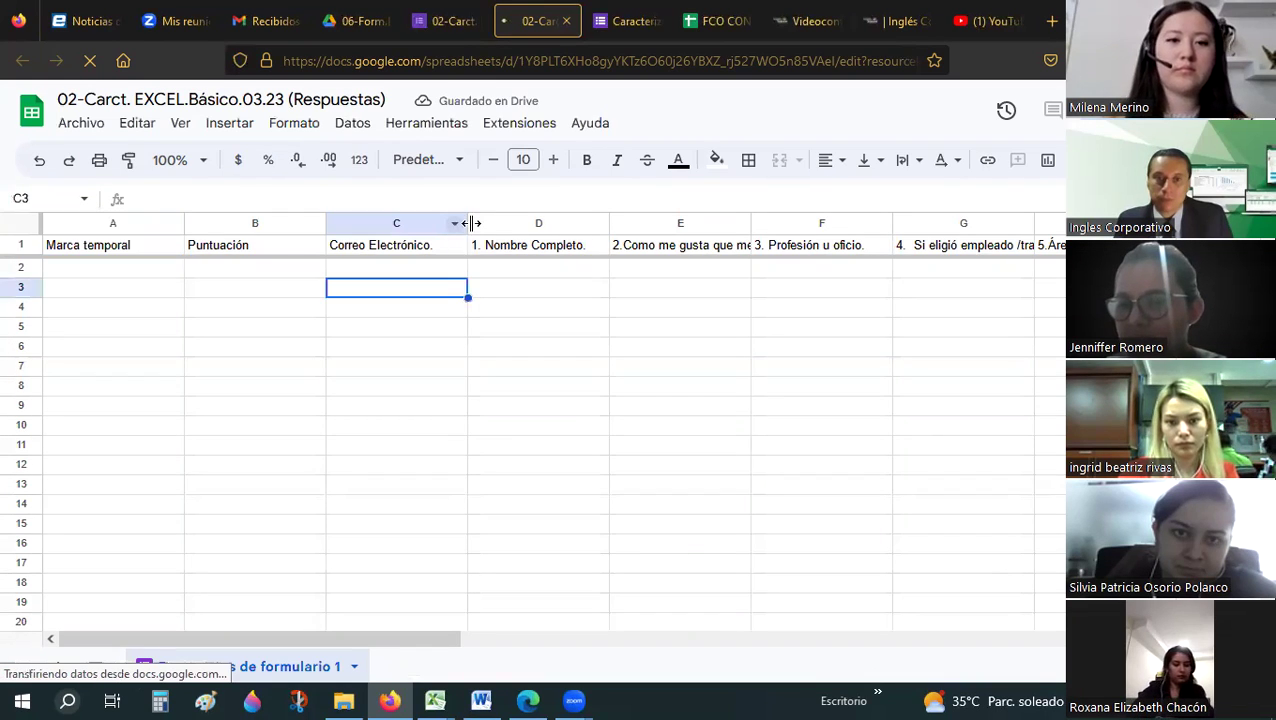
Shrink the Correo Electrónico column so its addresses are concealed, and widen column K with the Microsoft Excel level.
drag(467, 221, 521, 322)
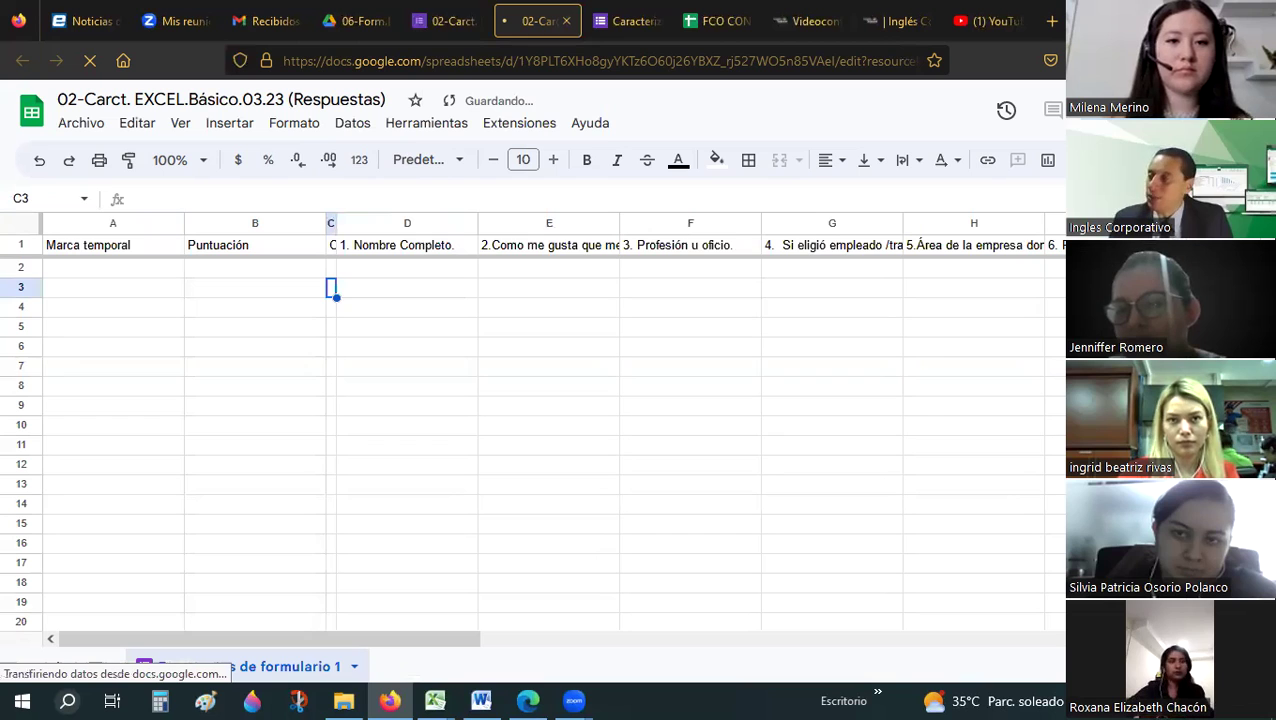
click(530, 307)
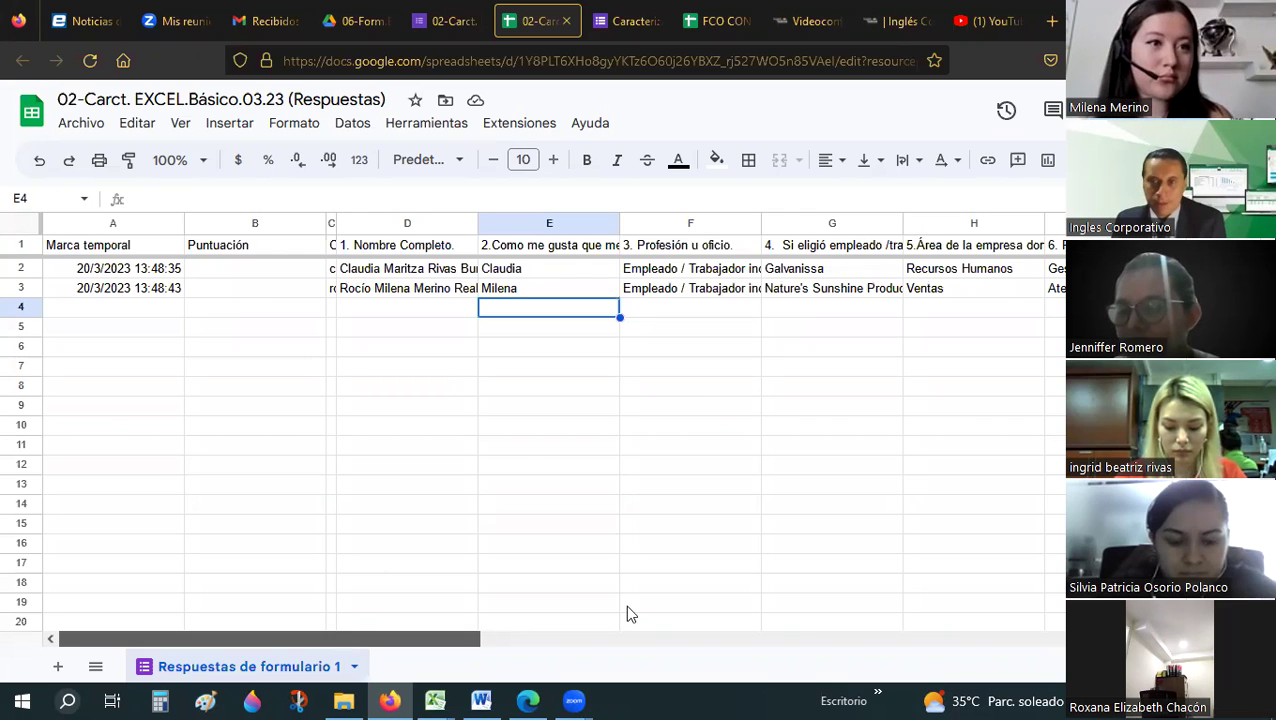
scroll(630, 614, right, 5)
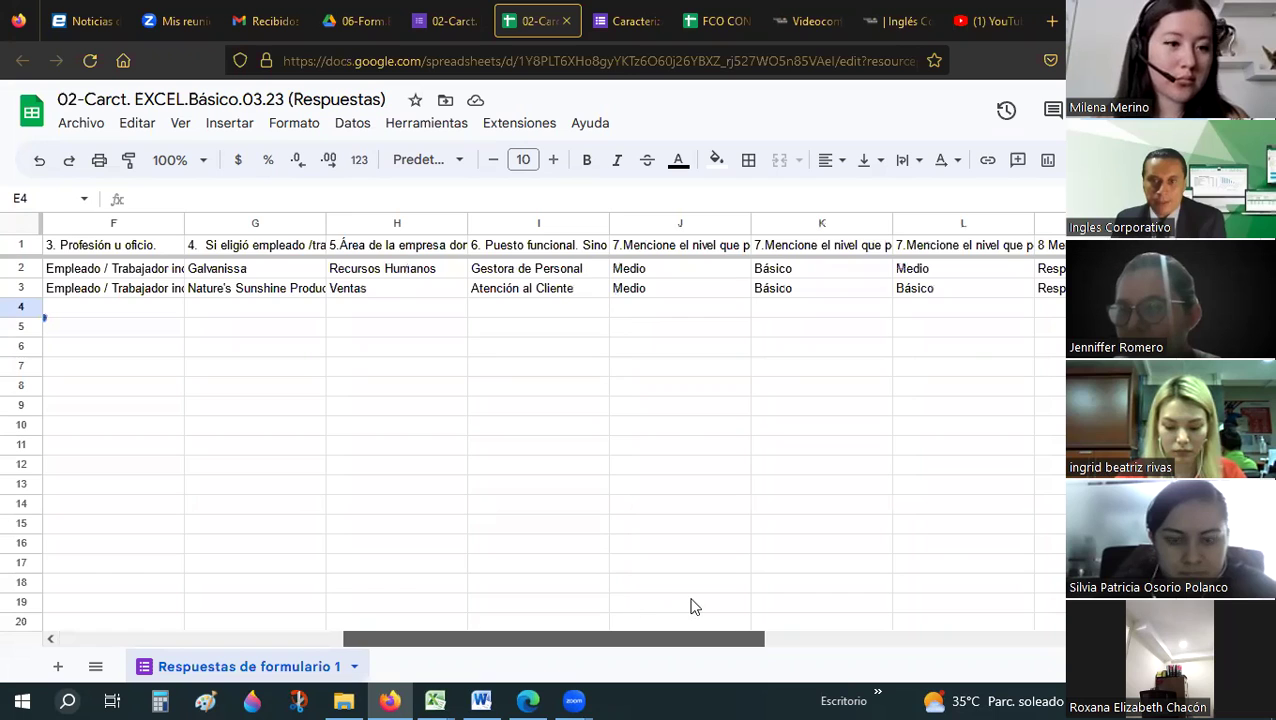
scroll(695, 606, right, 1)
drag(836, 227, 843, 223)
drag(950, 233, 948, 232)
Align the header row 1 vertically to the middle and wrap its text so the full questions fit.
click(30, 253)
click(832, 162)
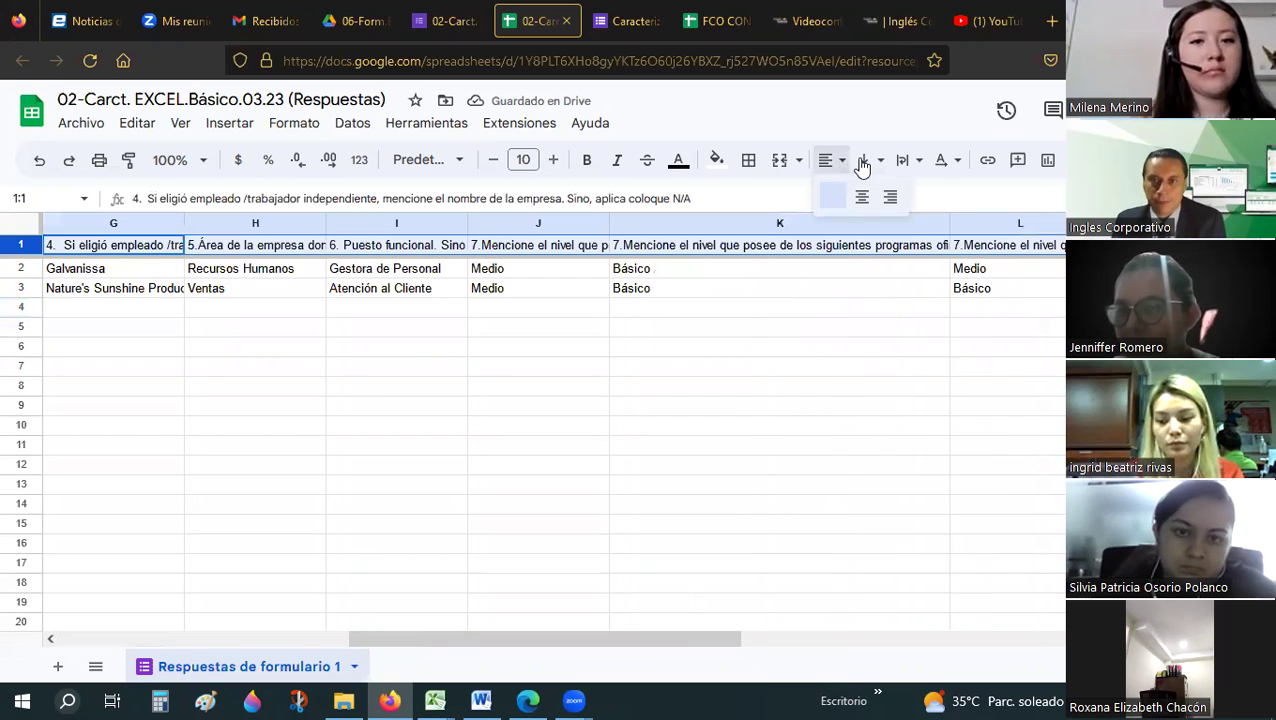
click(864, 162)
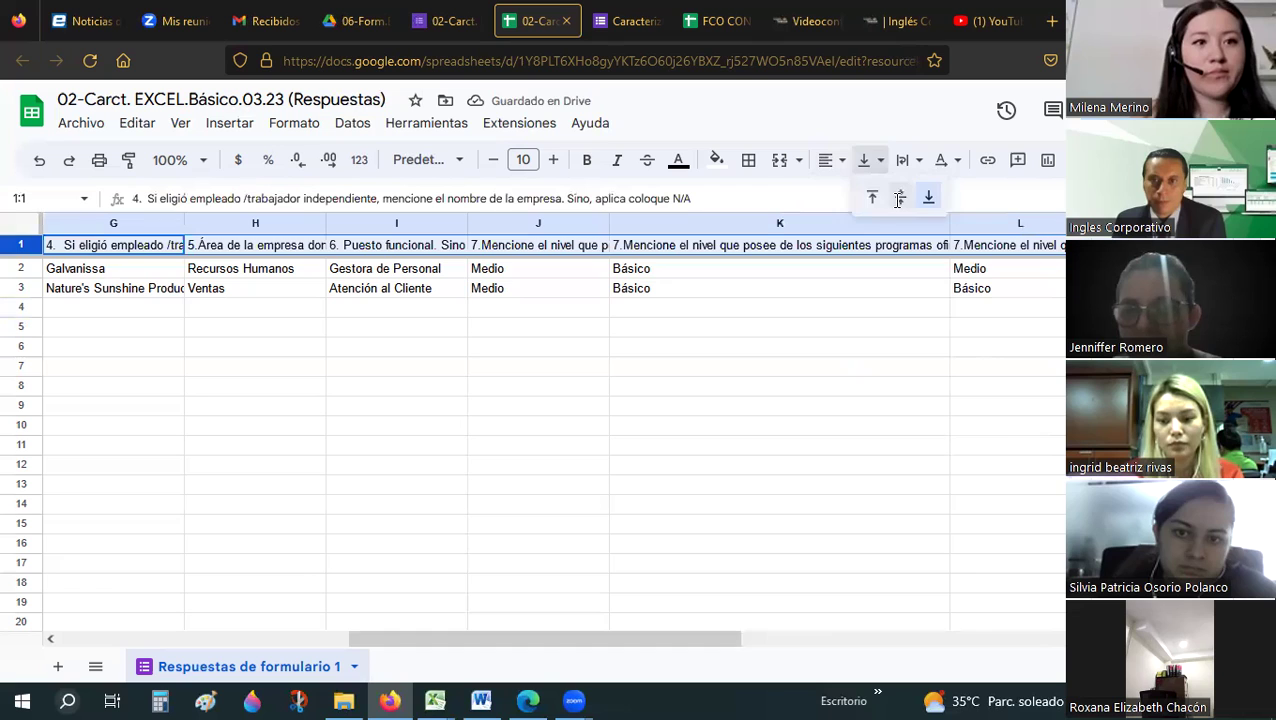
click(899, 198)
click(799, 161)
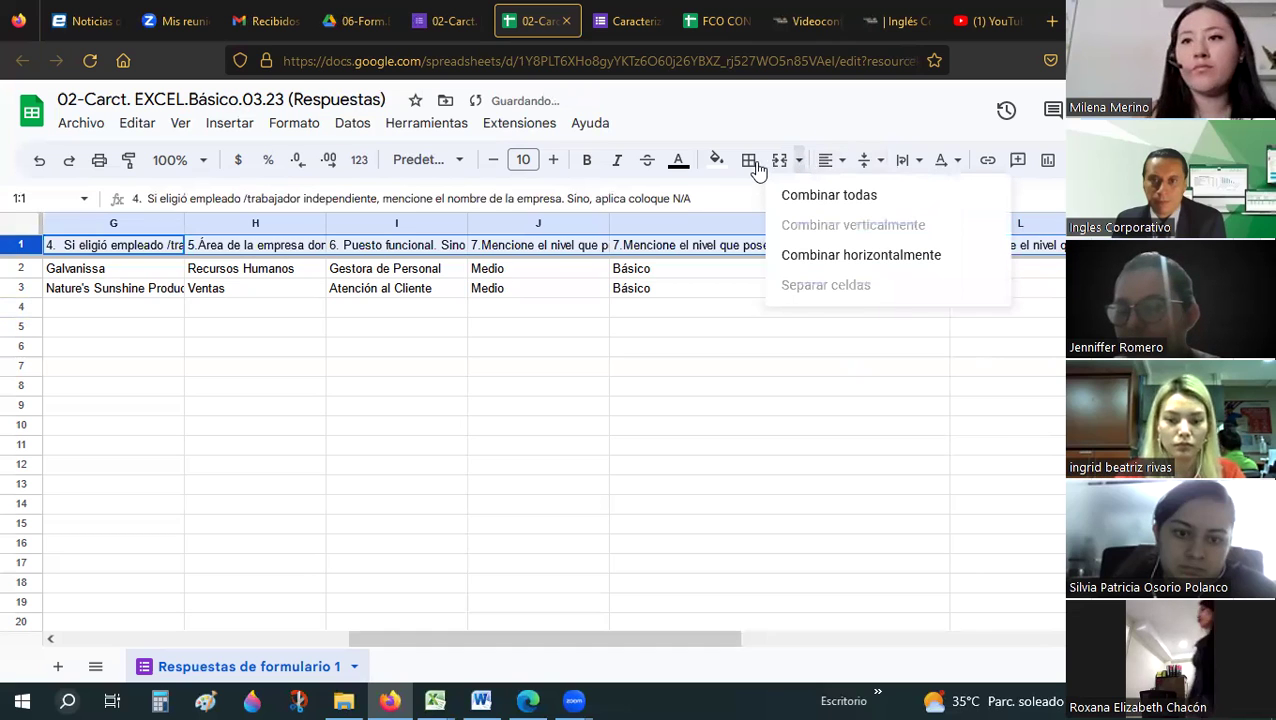
click(906, 160)
click(935, 198)
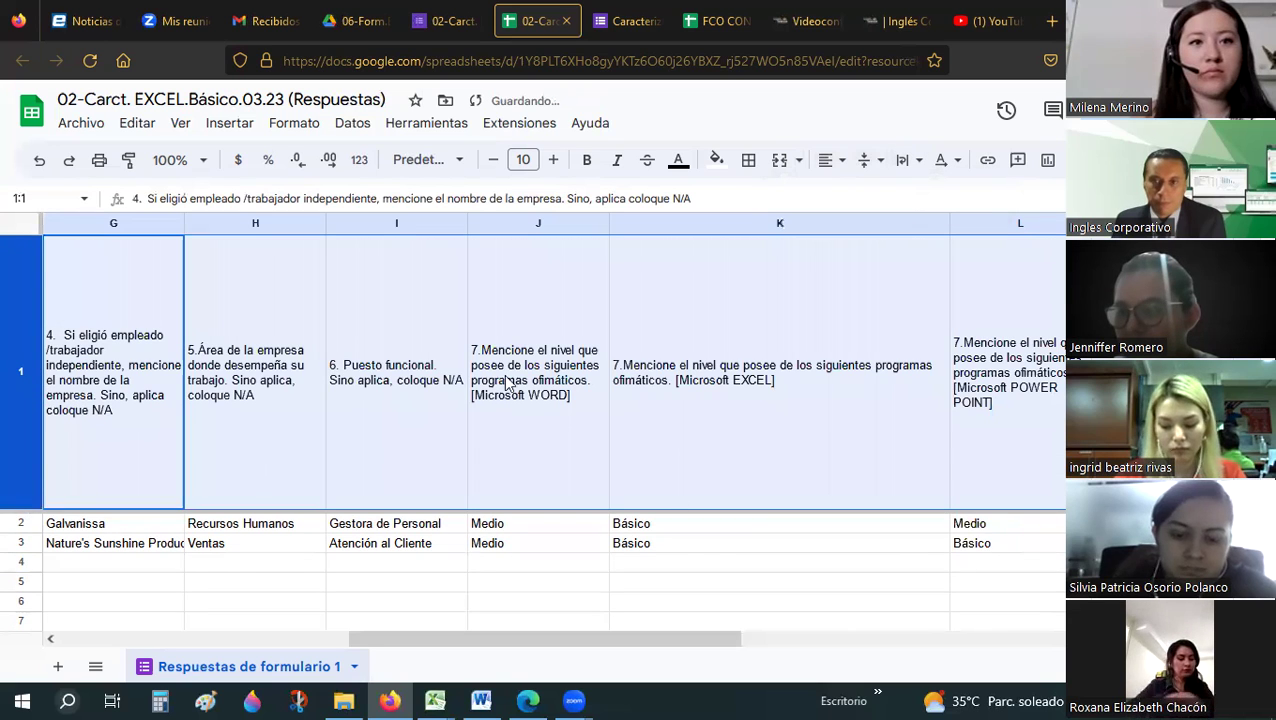
Narrow column K with the Microsoft Excel level to roughly the width of its neighbouring columns.
click(561, 350)
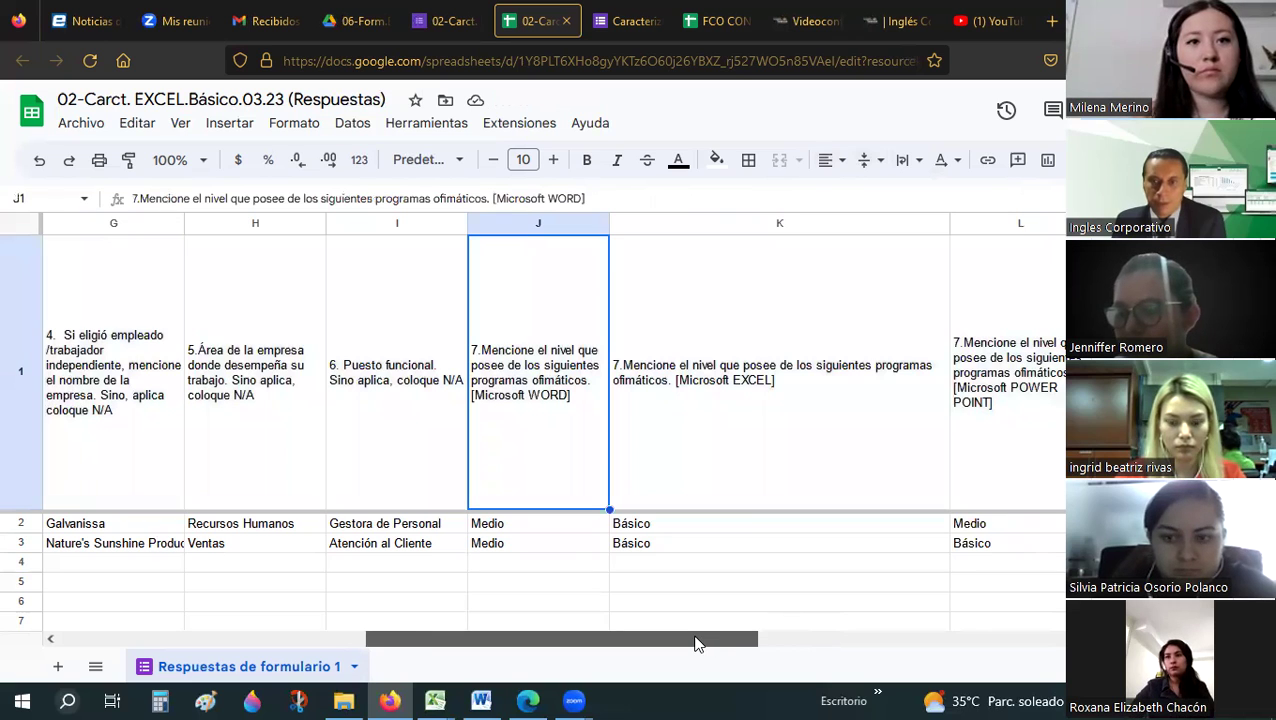
drag(950, 224, 775, 250)
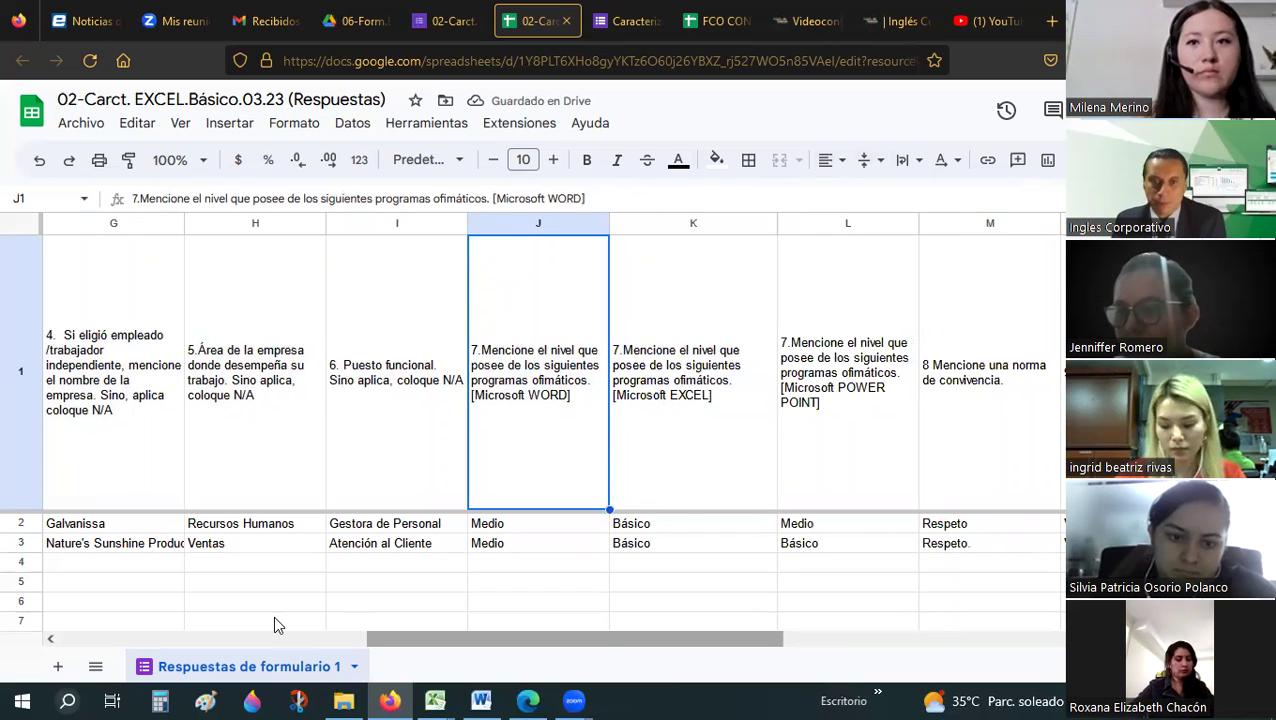
Widen and hide the Correo Electrónico column, and fit the Nombre Completo column to its contents.
scroll(274, 618, left, 5)
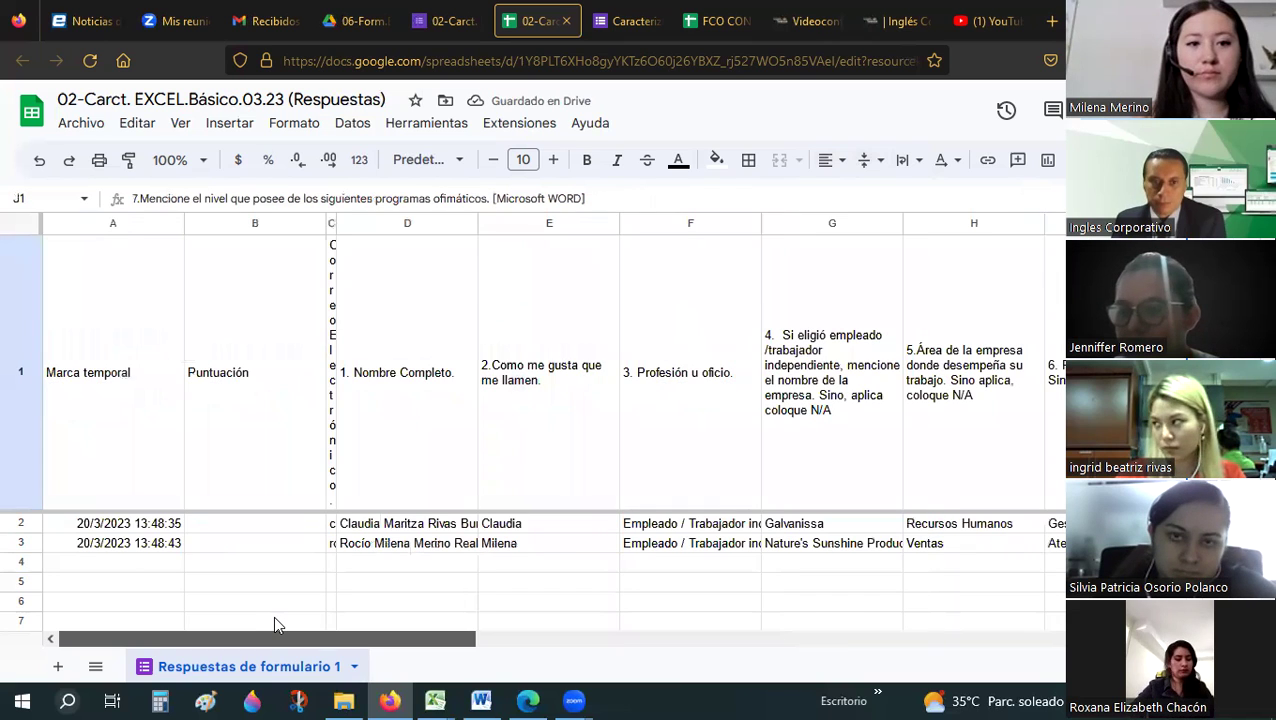
drag(336, 220, 434, 222)
click(359, 222)
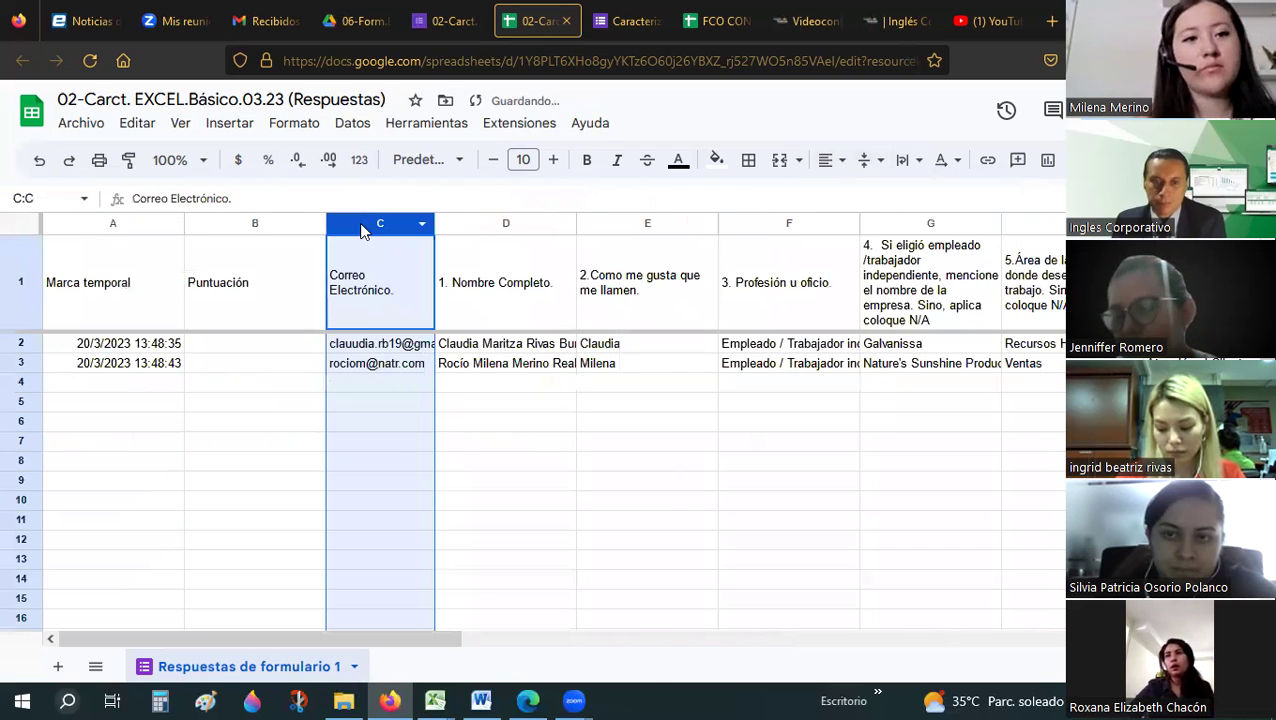
right_click(361, 226)
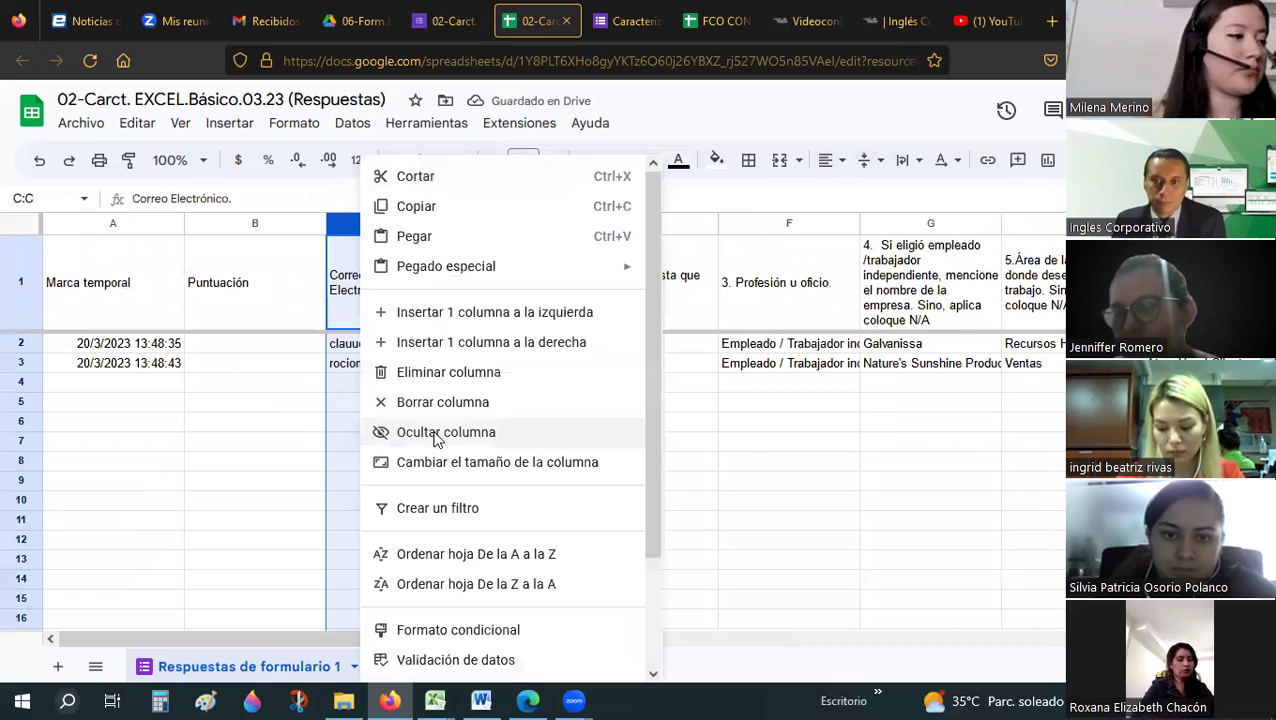
click(438, 437)
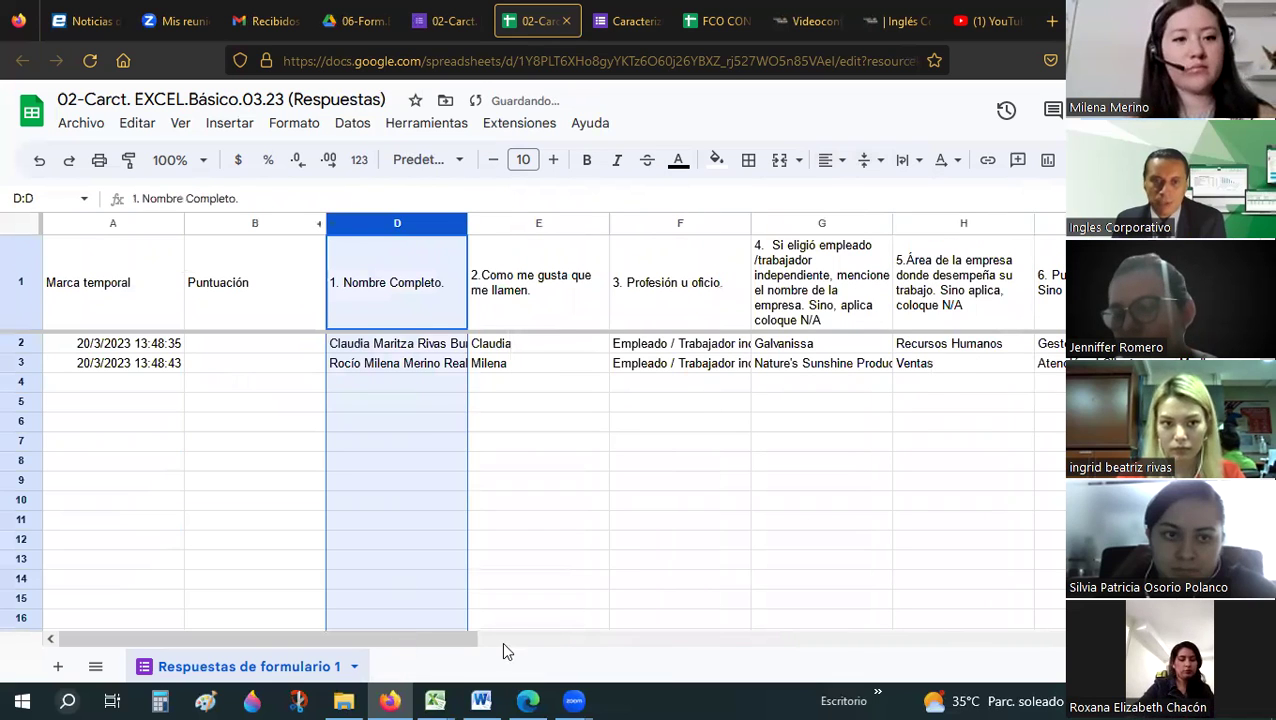
scroll(501, 641, right, 1)
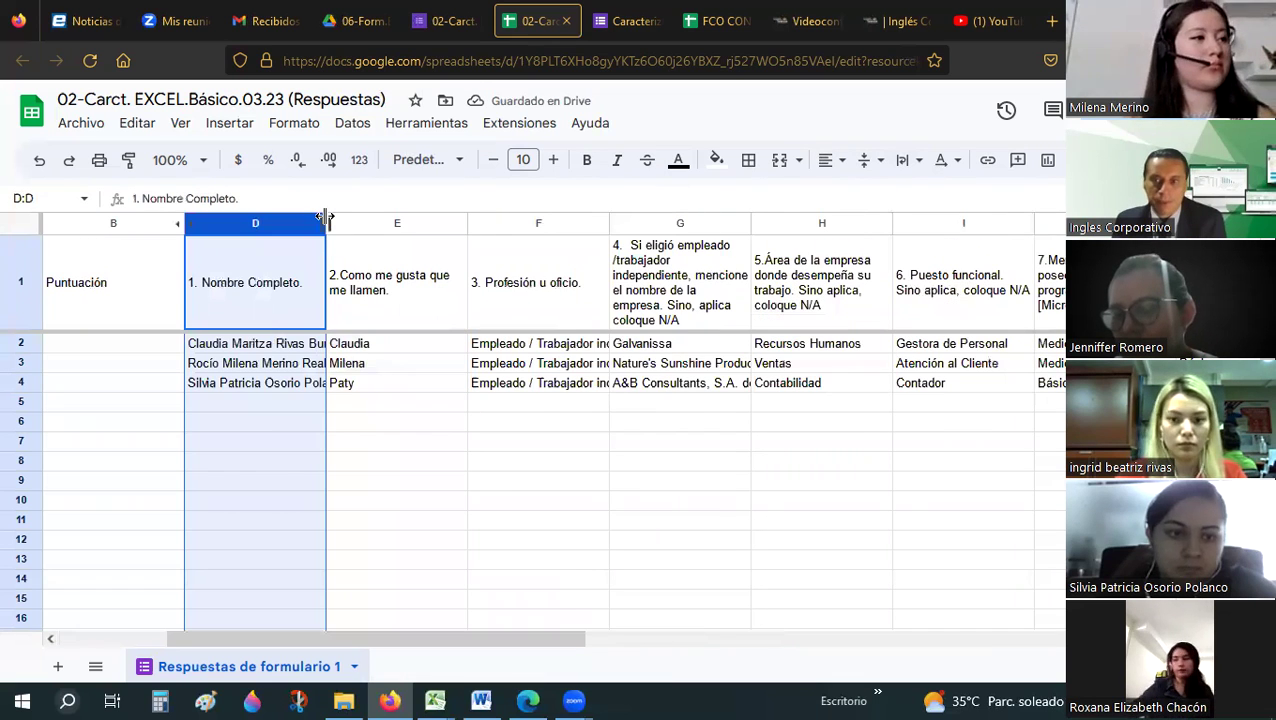
double_click(327, 223)
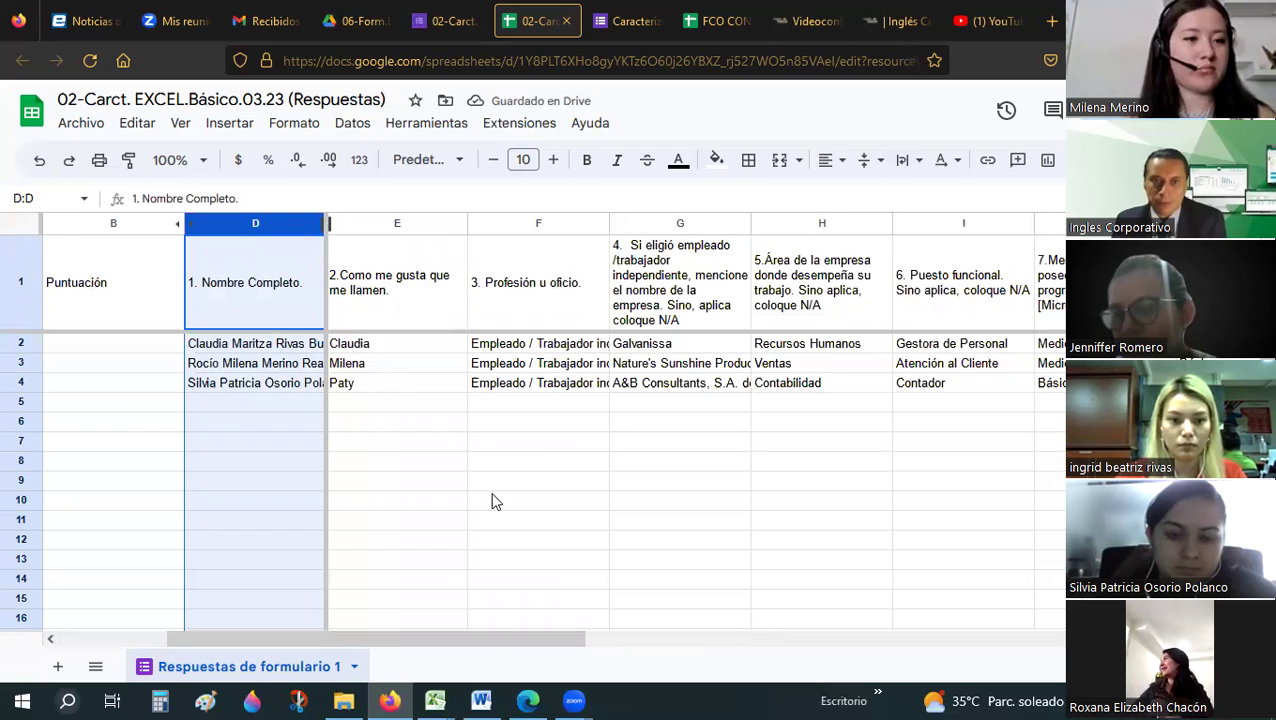
Examine the participants' submitted answers across all columns of the responses sheet, from full name to course expectations.
click(723, 643)
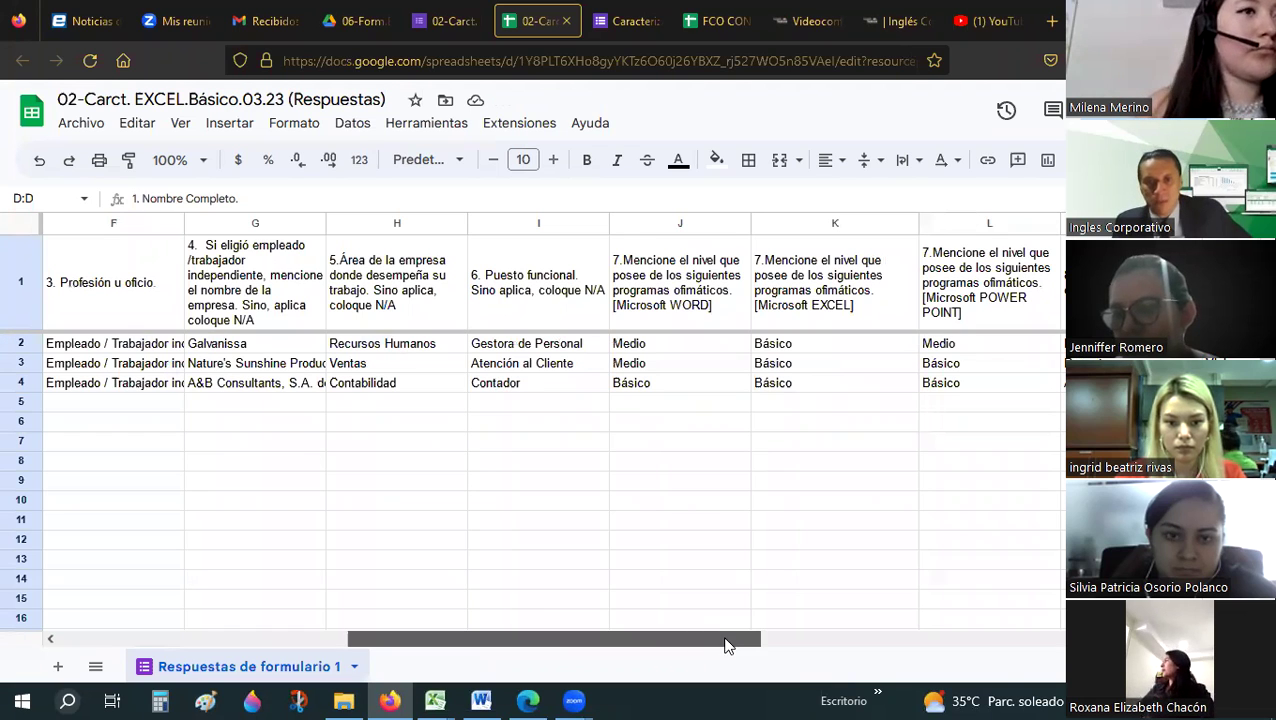
drag(729, 644, 922, 630)
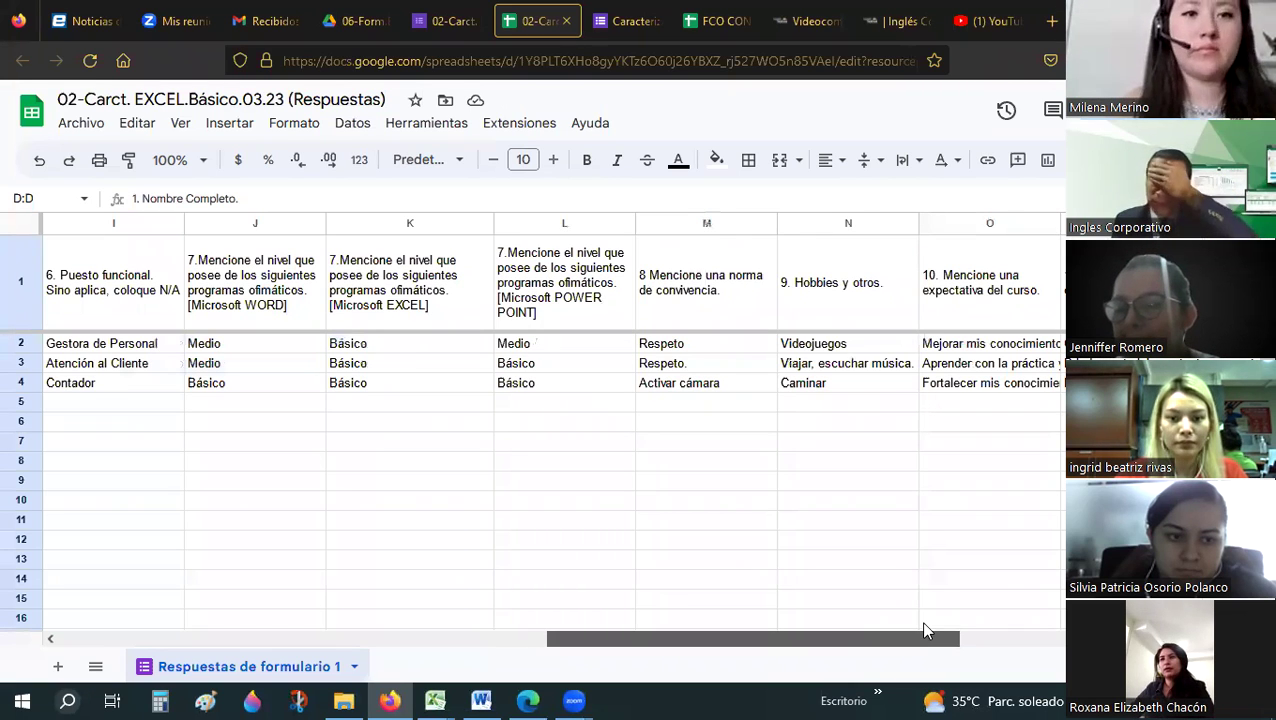
drag(925, 630, 1019, 631)
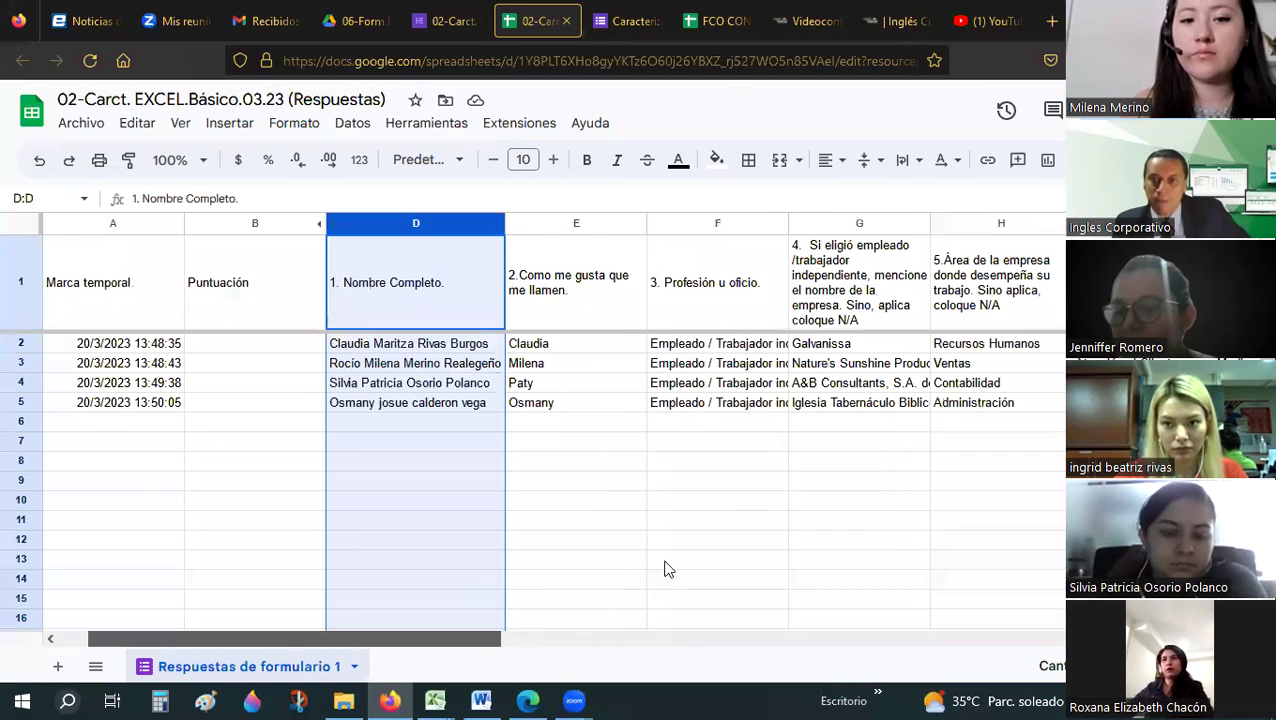
scroll(668, 569, right, 4)
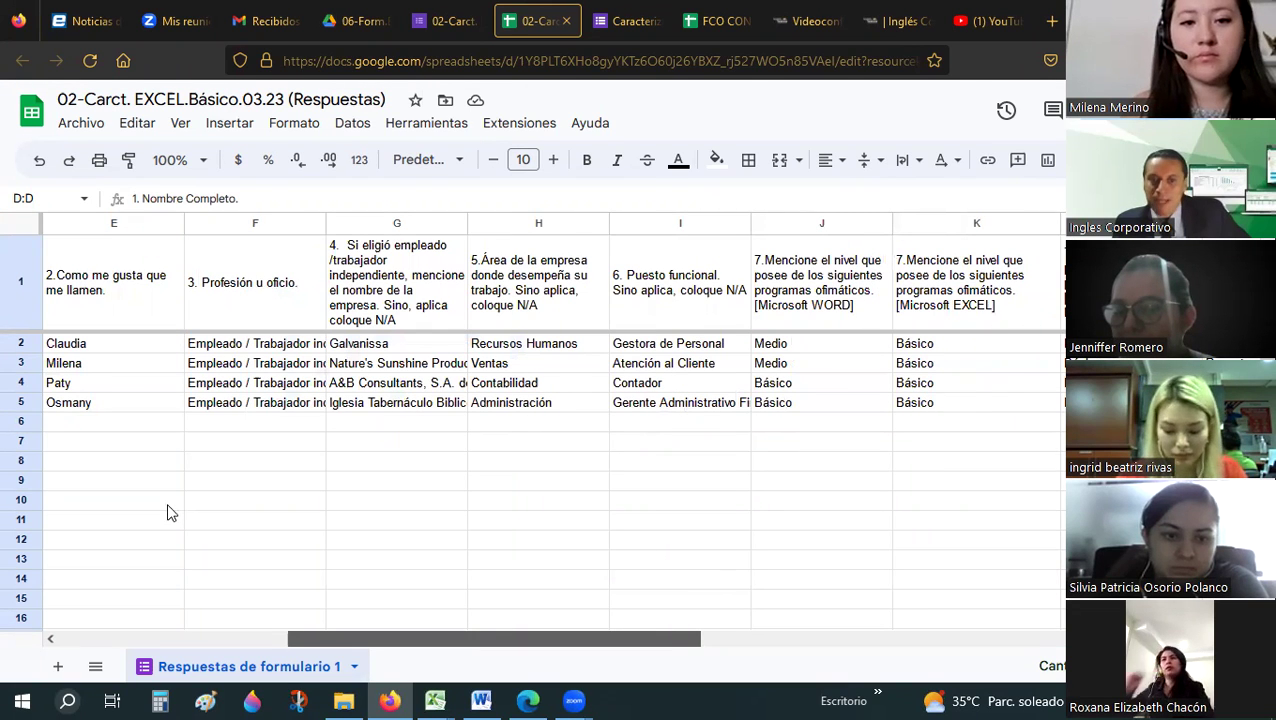
scroll(171, 513, left, 3)
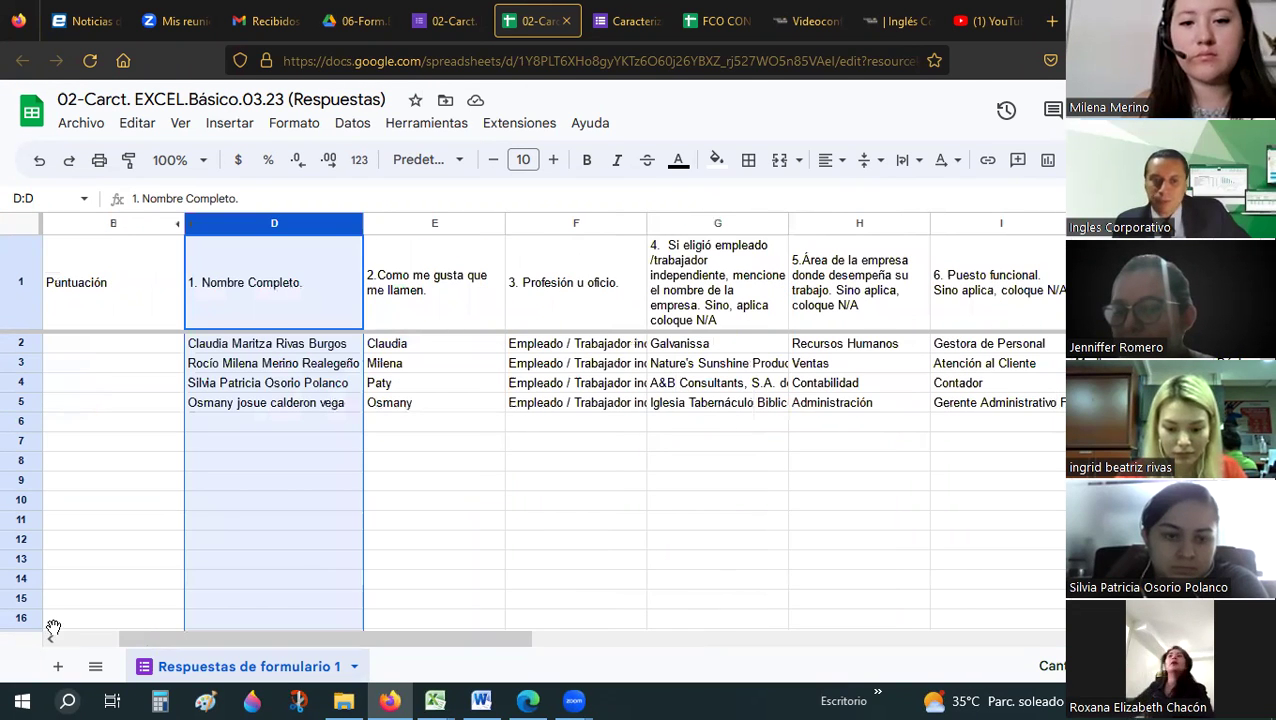
drag(54, 624, 88, 646)
scroll(307, 580, left, 1)
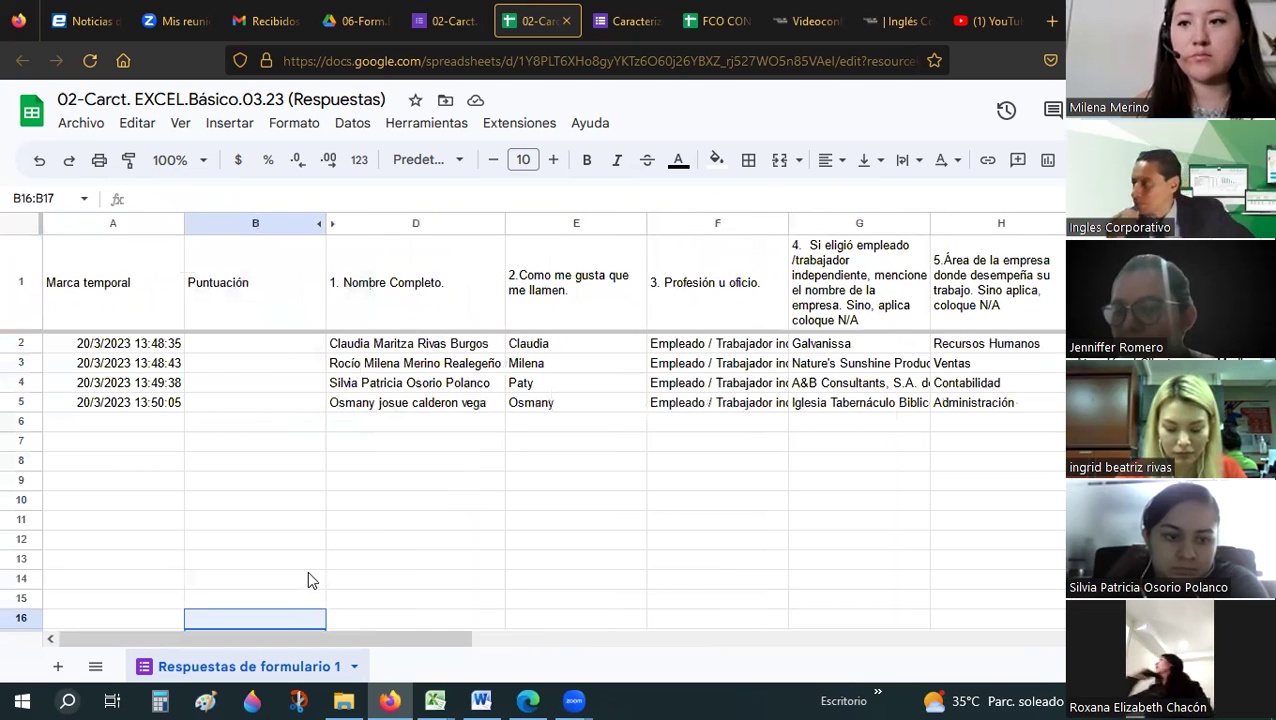
click(310, 580)
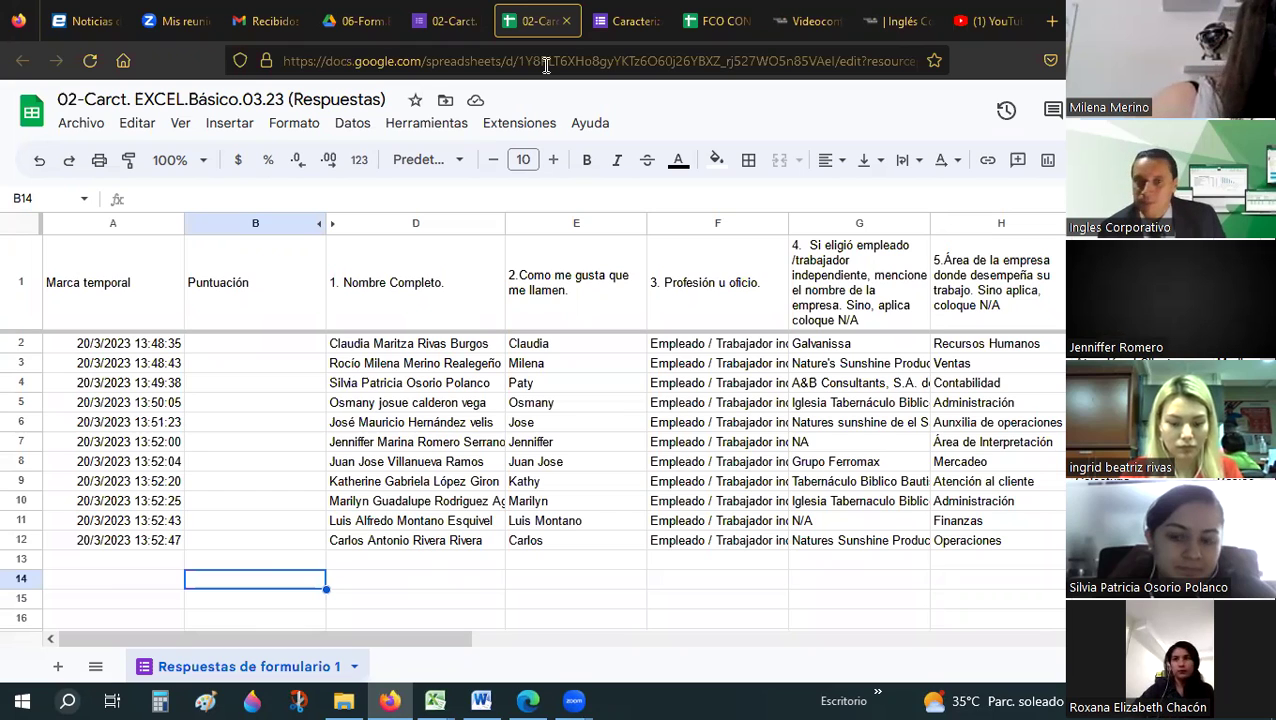
Record LUNES 20 attendance for participants 1 to 5 in the FCO CONTROL ASISTENCIA spreadsheet as 1, 1, 0, 1 and 1.
click(712, 22)
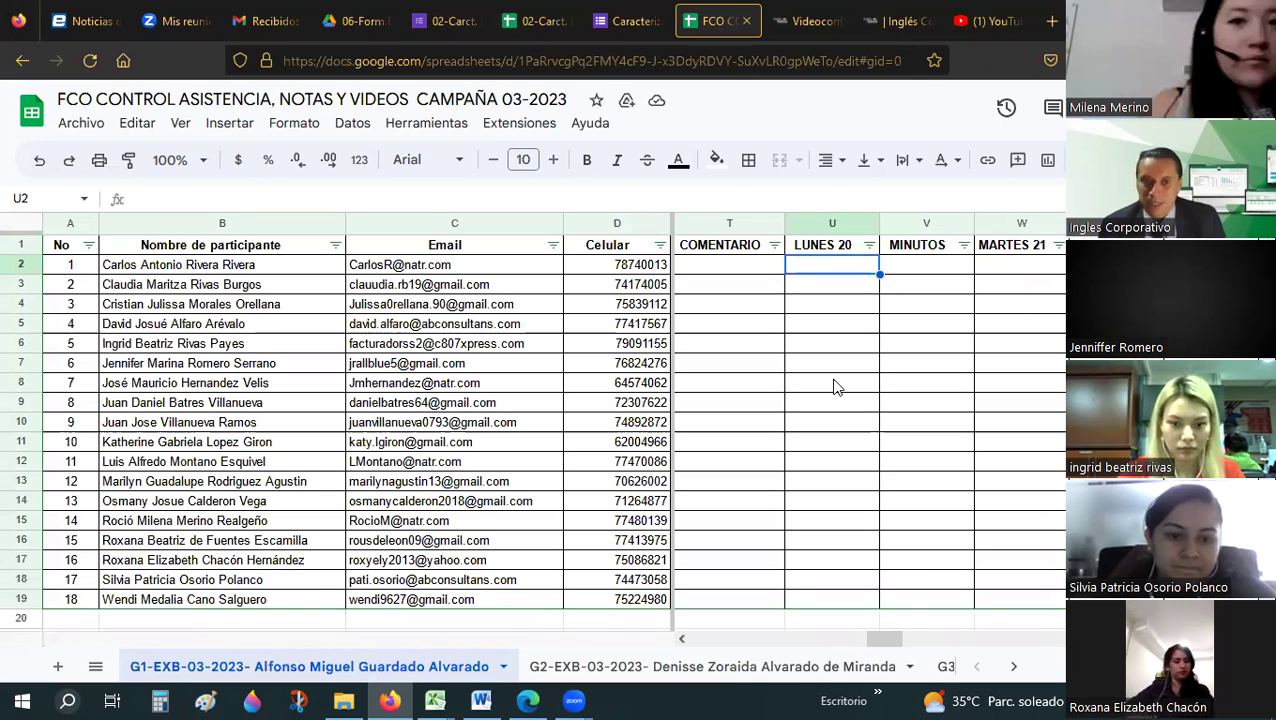
text(1)
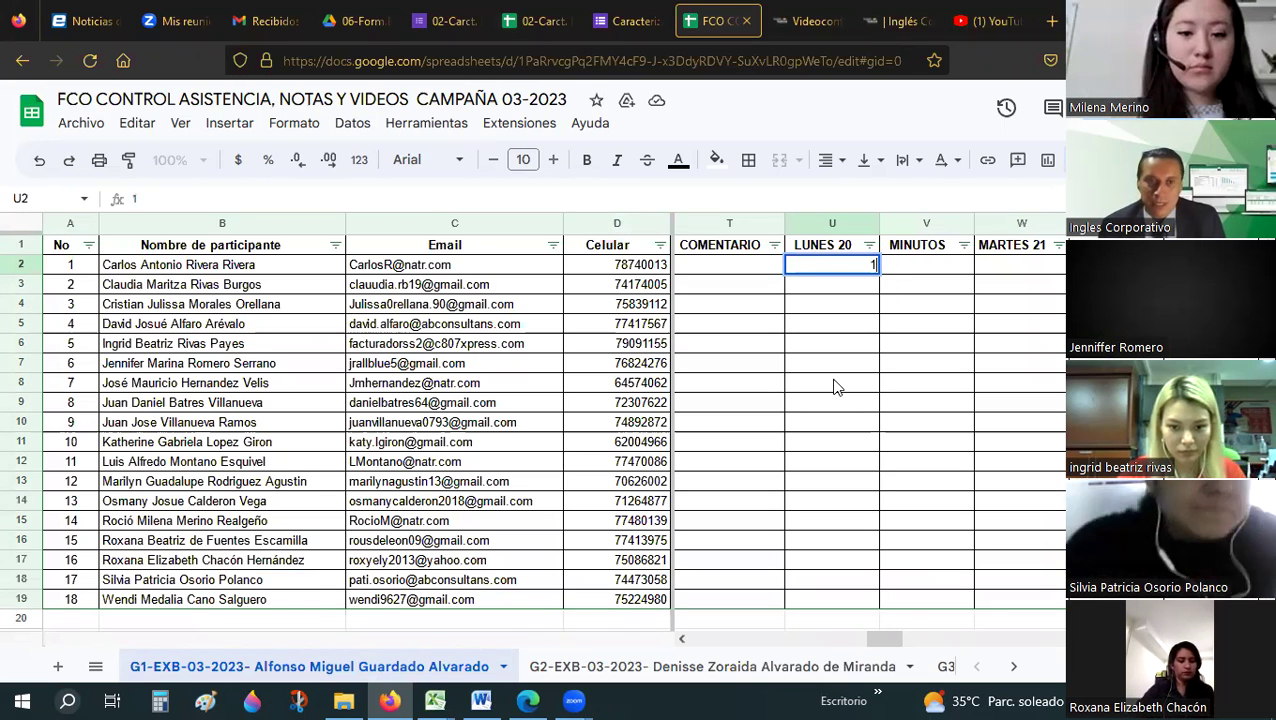
key(Return)
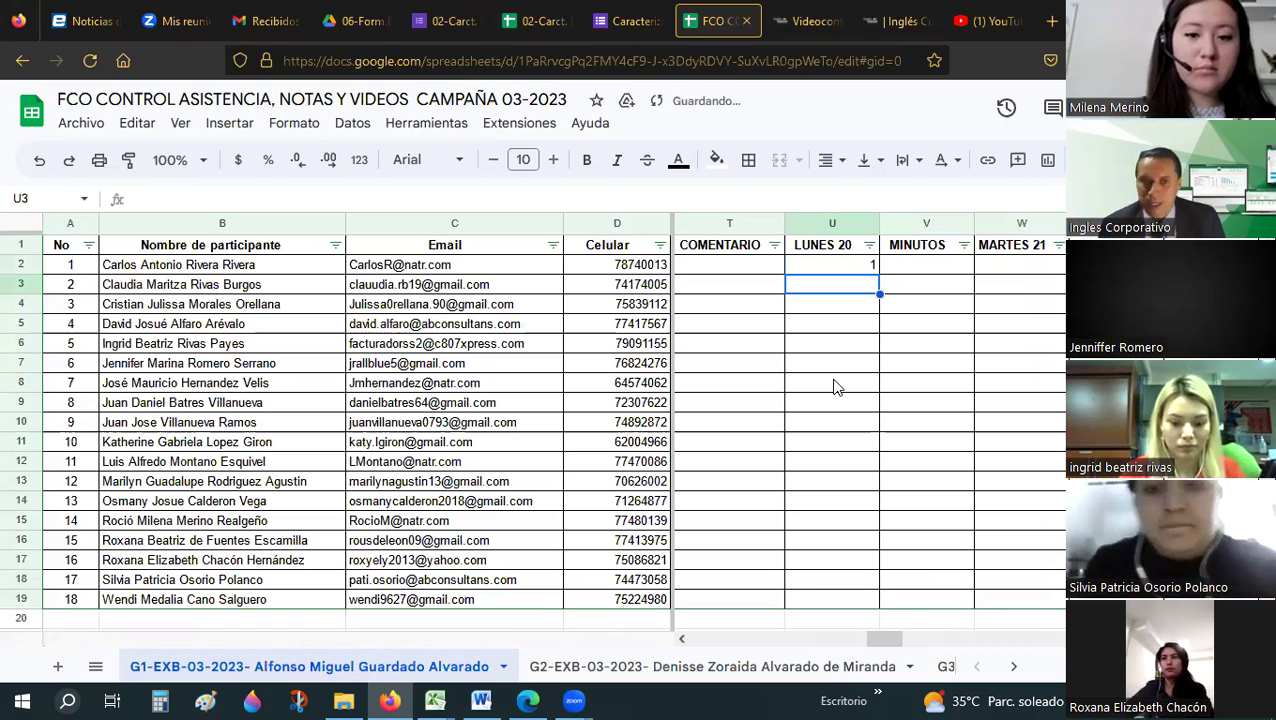
text(1)
key(Return)
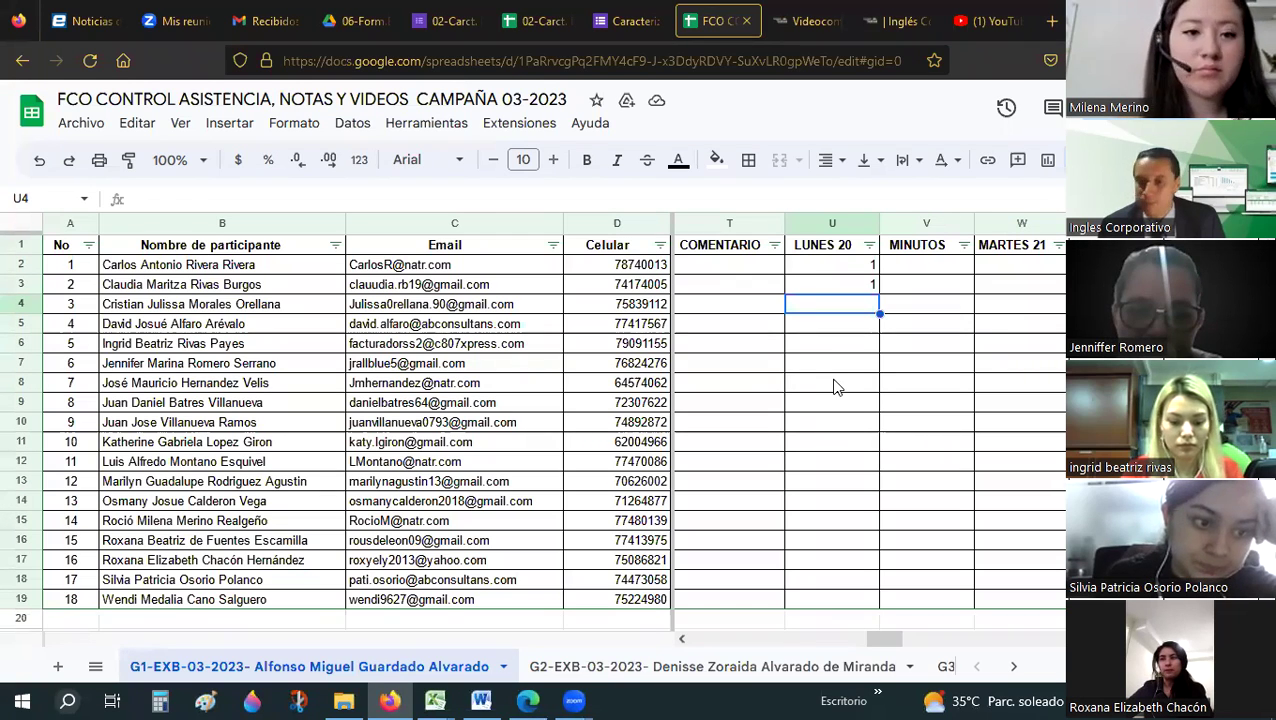
text(0)
key(Return)
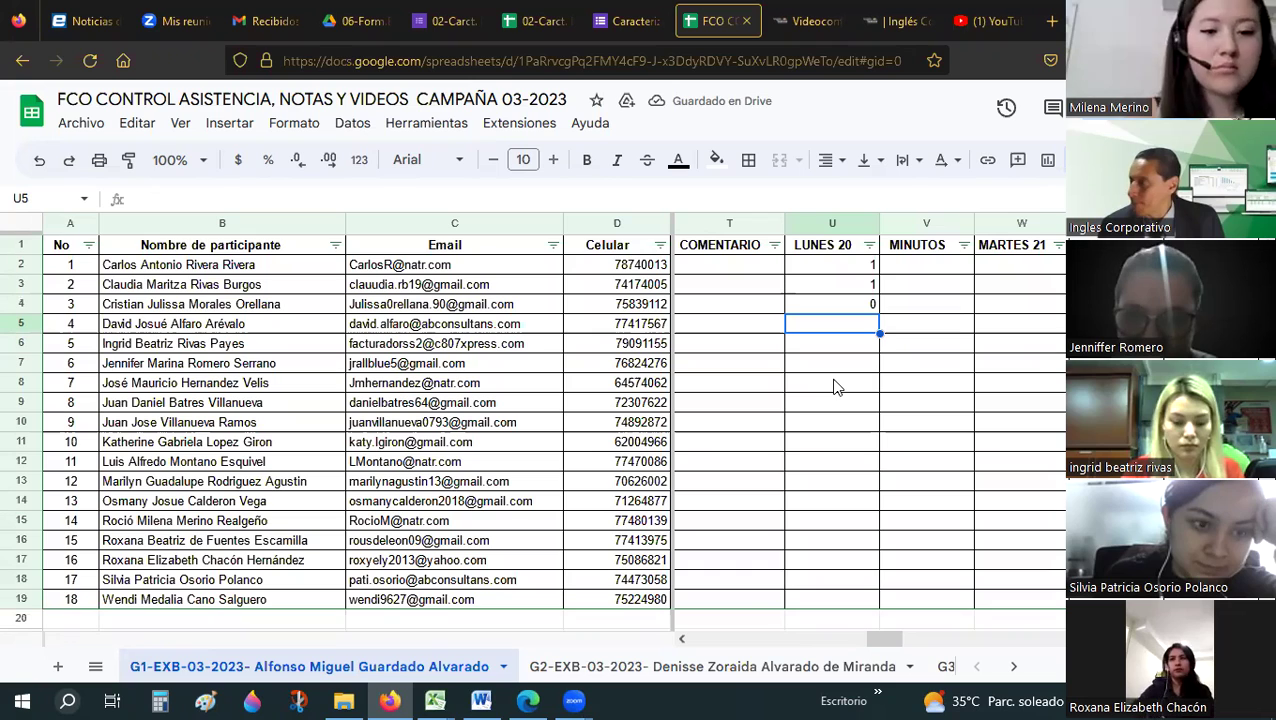
text(1)
key(Return)
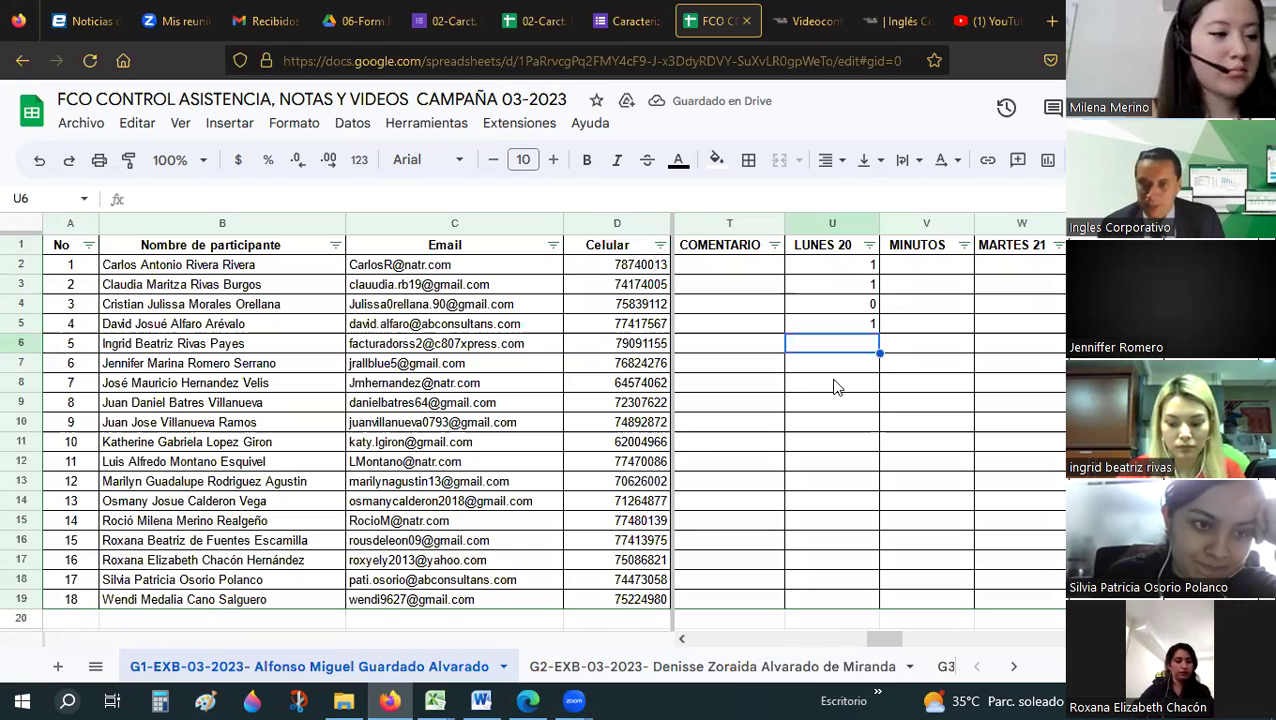
text(1)
key(Return)
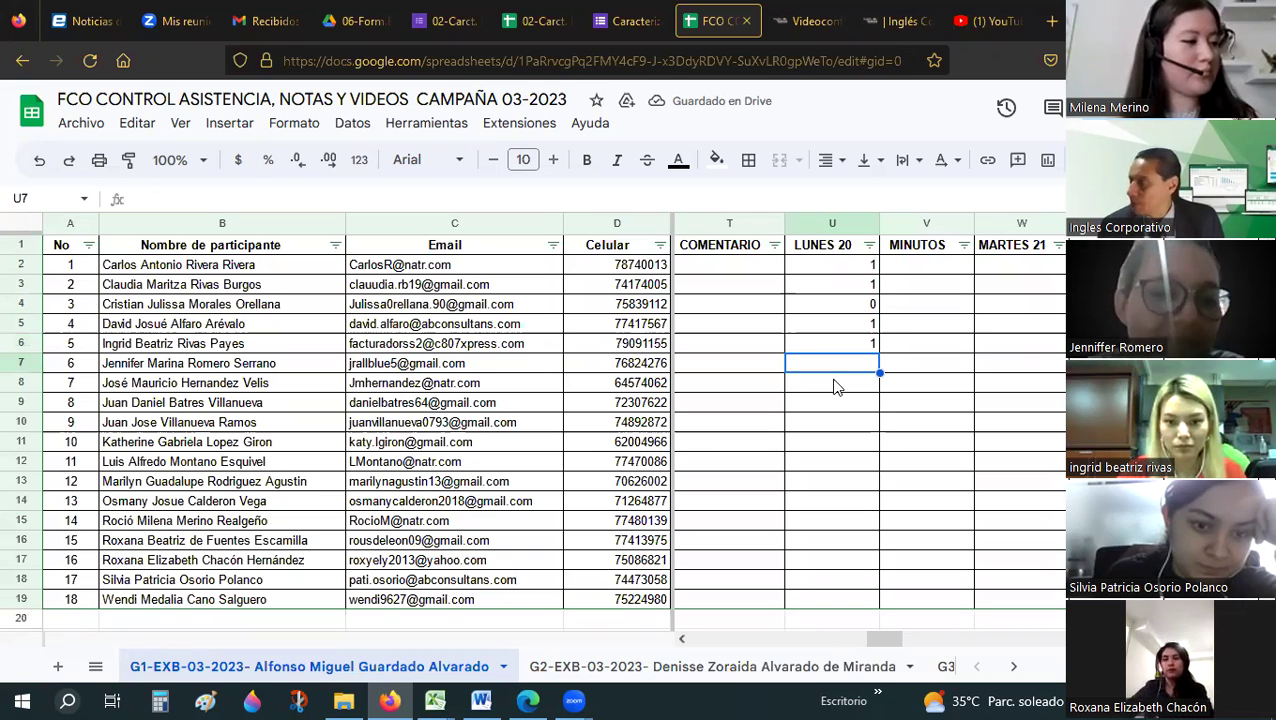
Fill in the LUNES 20 attendance of participants 6 to 10 with 1, 1, 0, 1 and 1.
text(1)
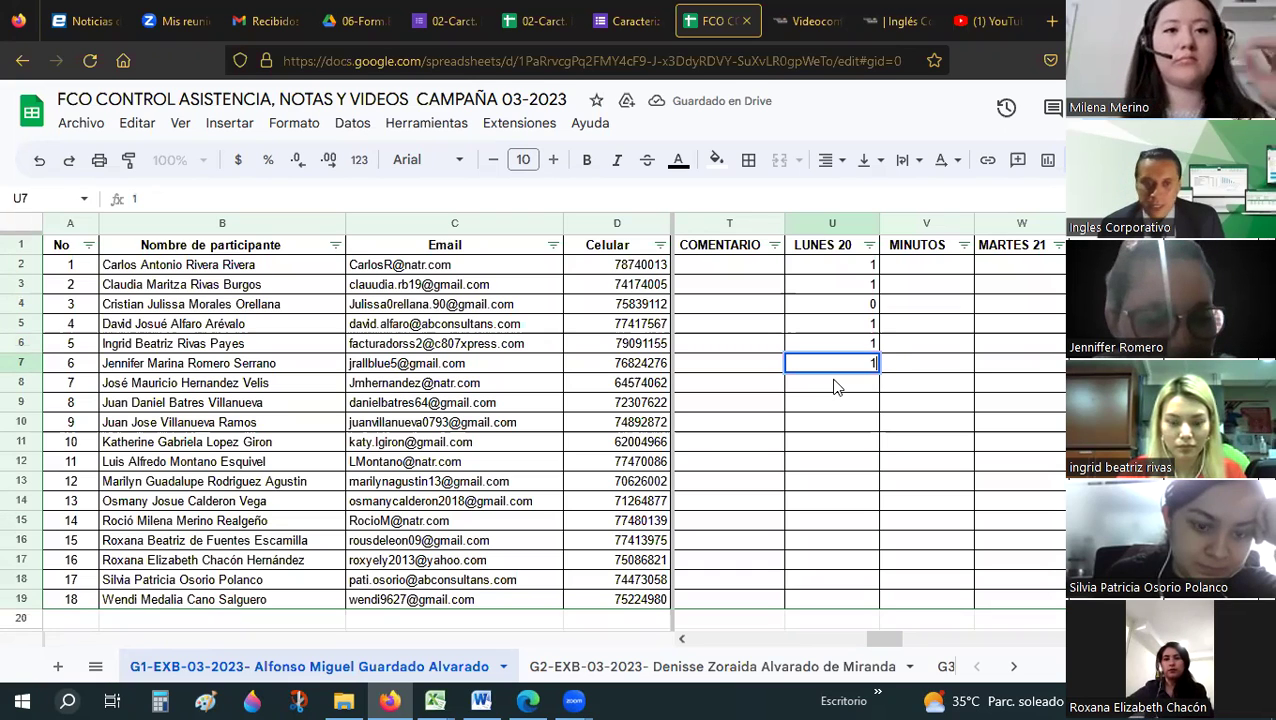
key(Return)
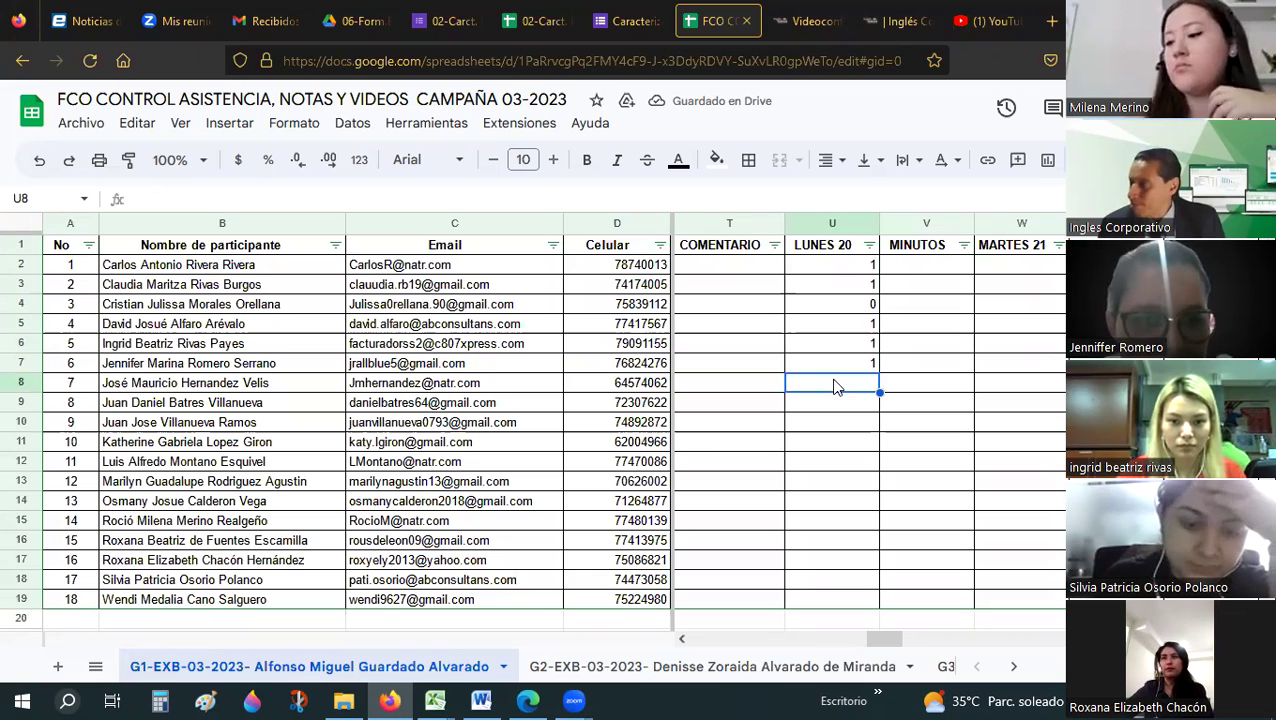
text(1)
key(Return)
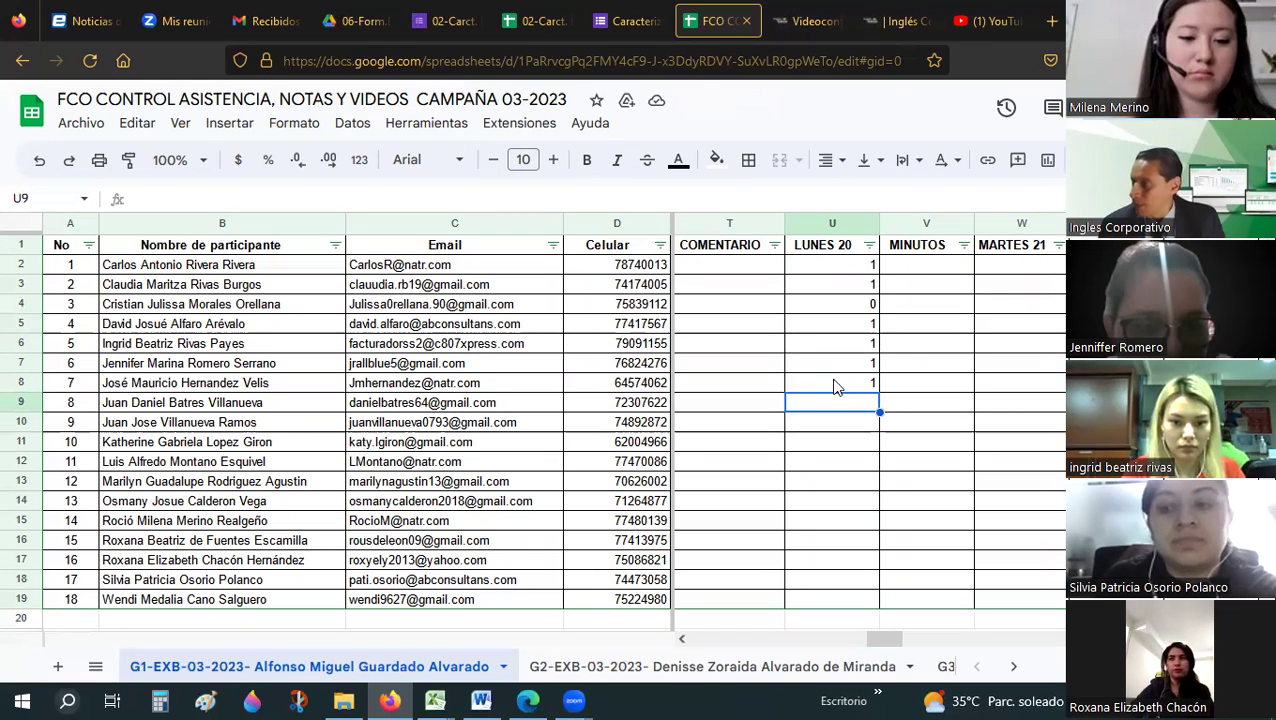
text(0)
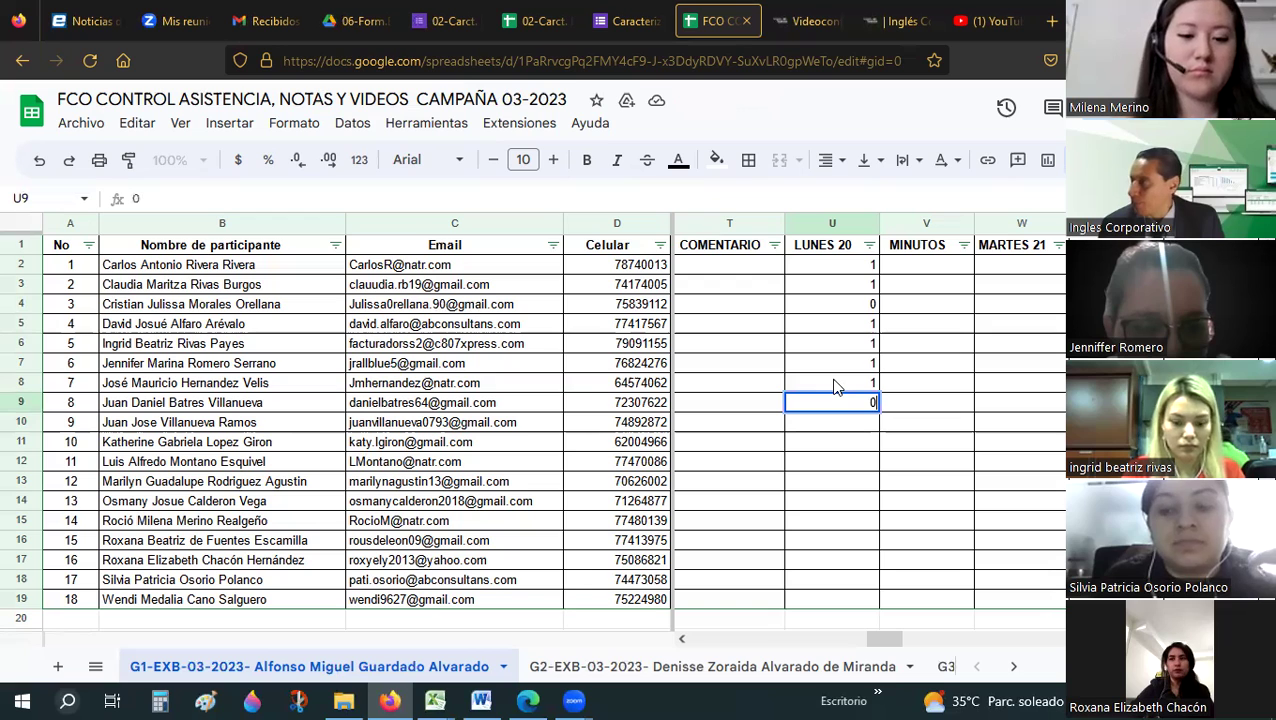
key(Return)
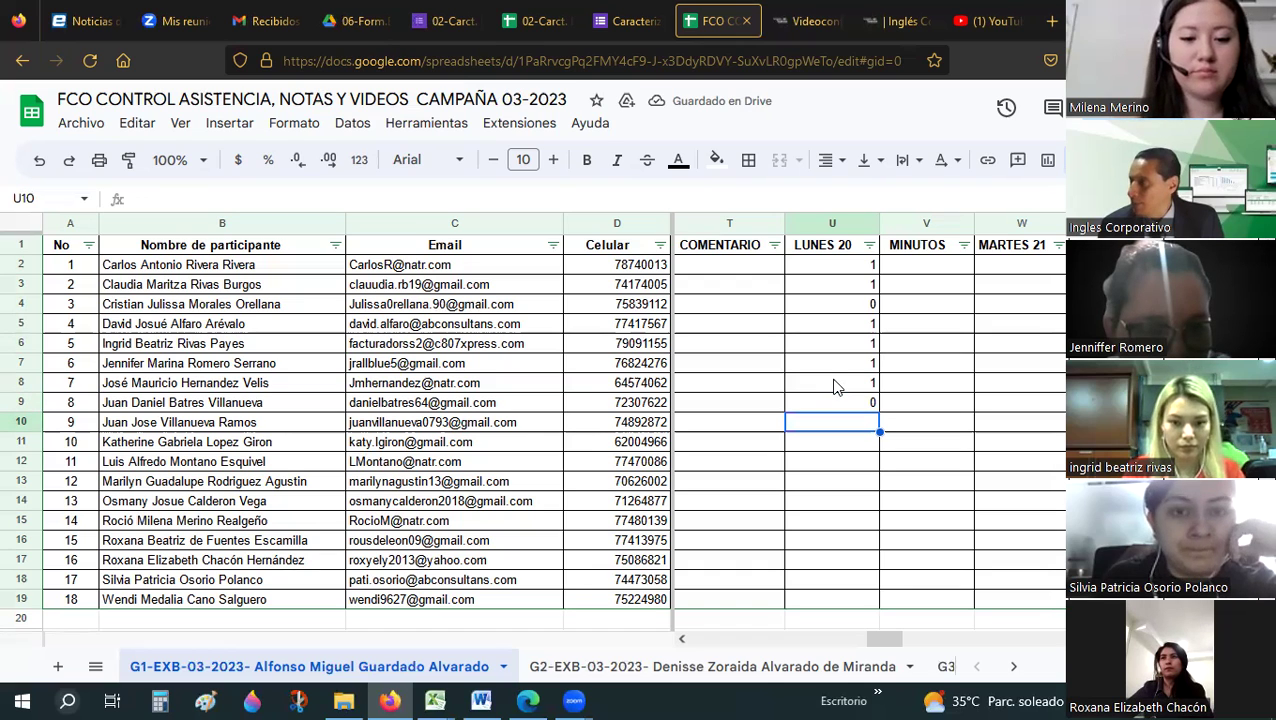
text(1)
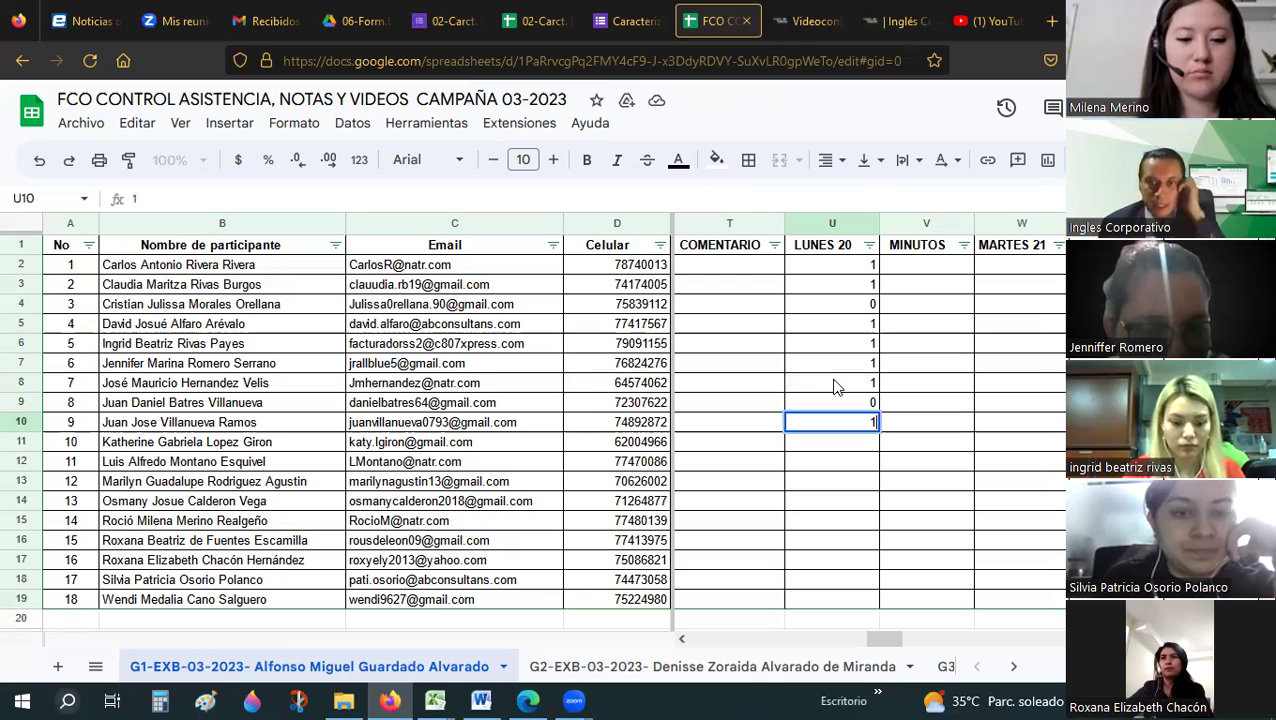
key(Return)
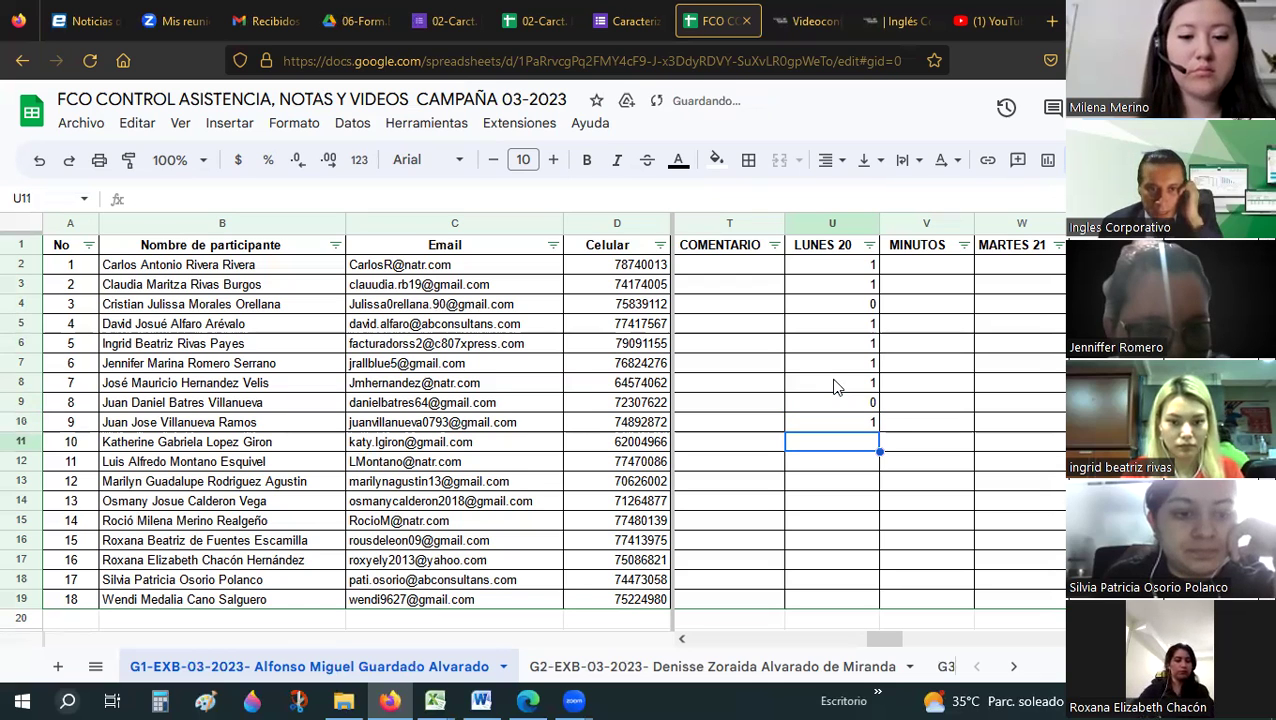
text(1)
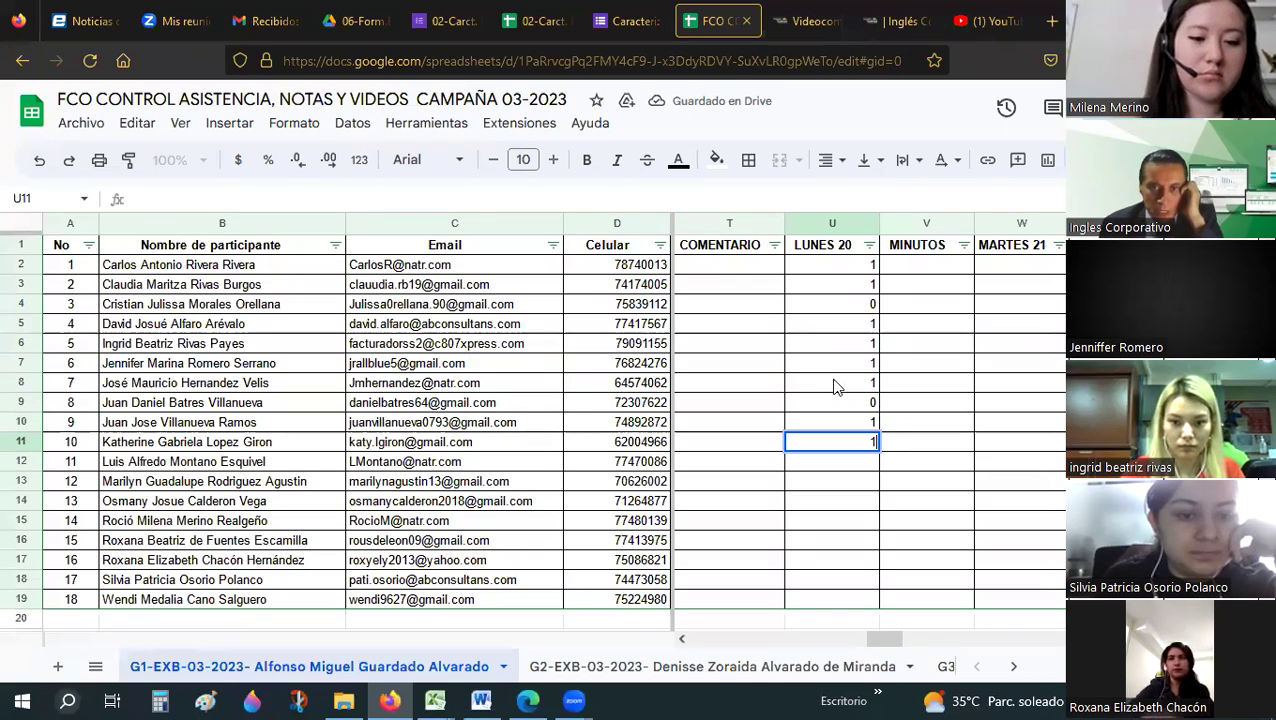
key(Return)
Mark participants 11 to 14 as present in the LUNES 20 column with a 1 each.
key(Up)
key(Up)
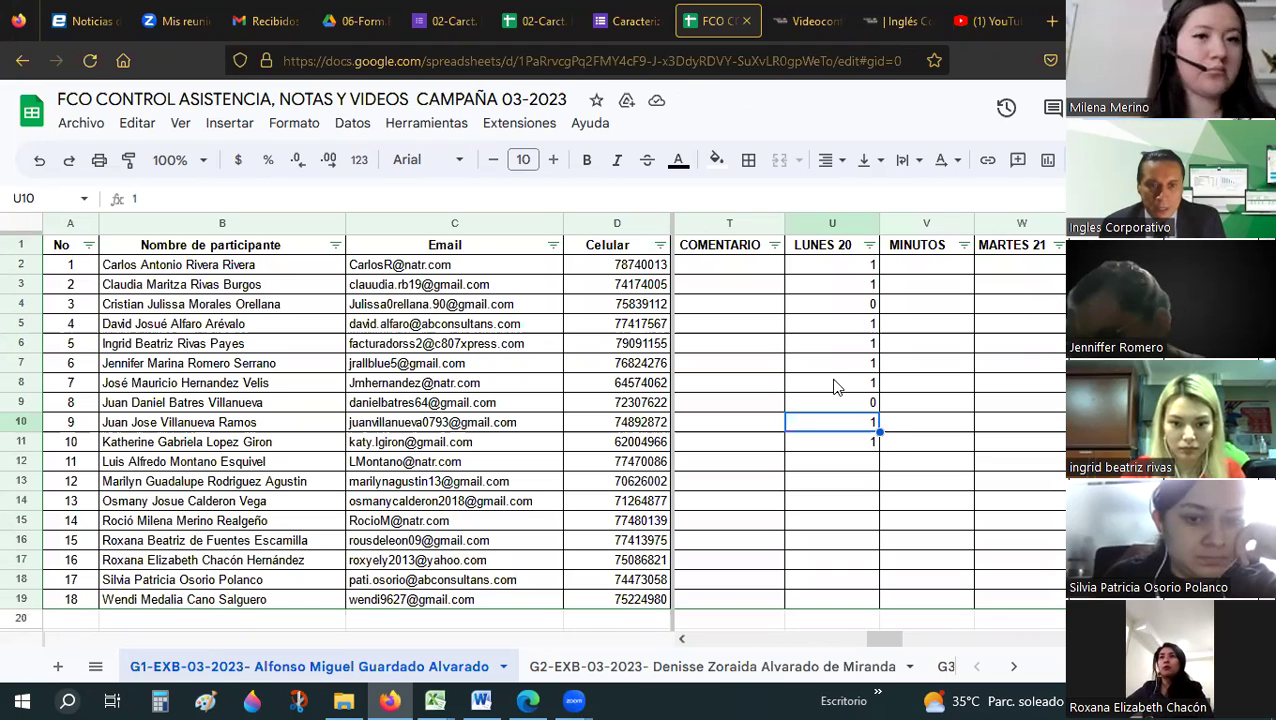
key(Down)
key(Down)
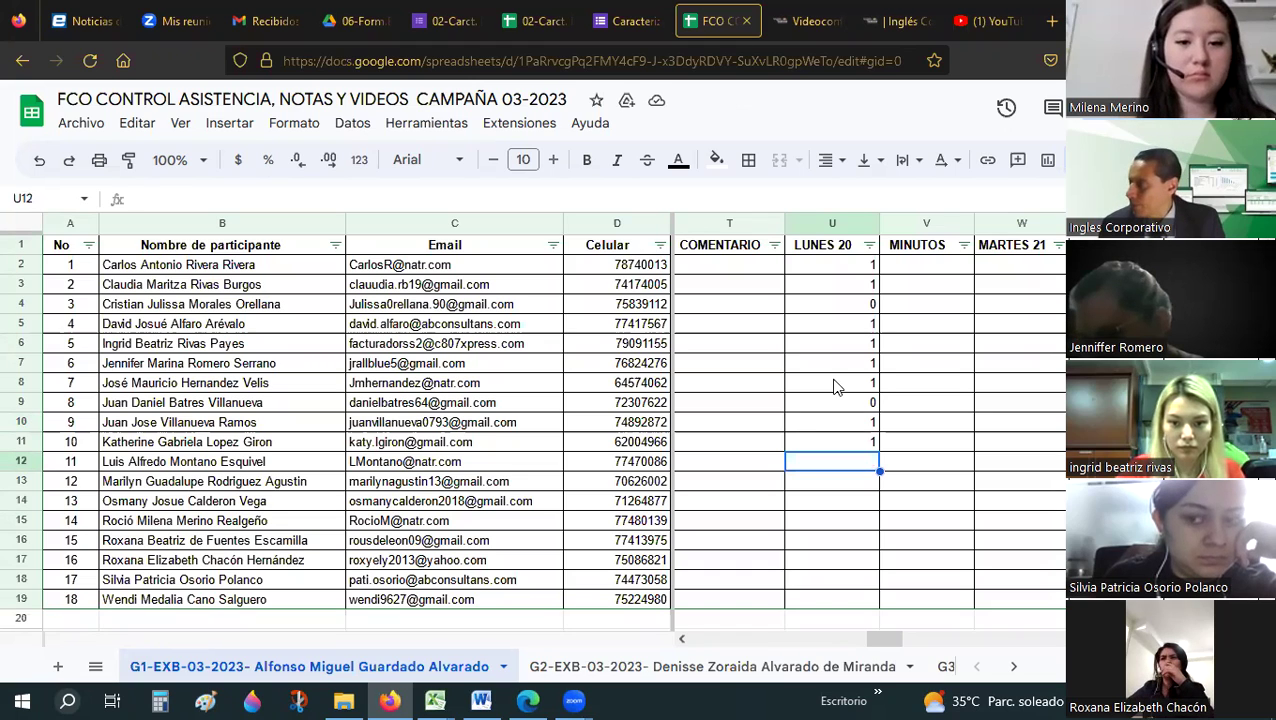
text(1)
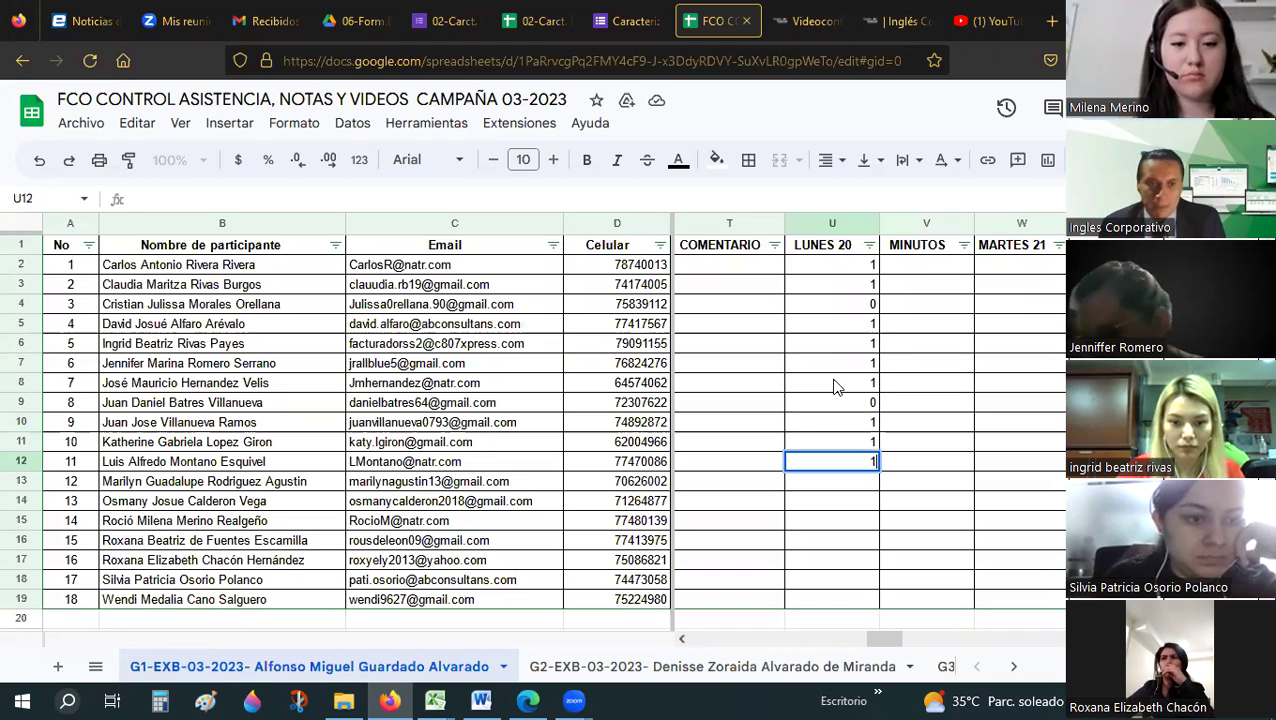
key(Return)
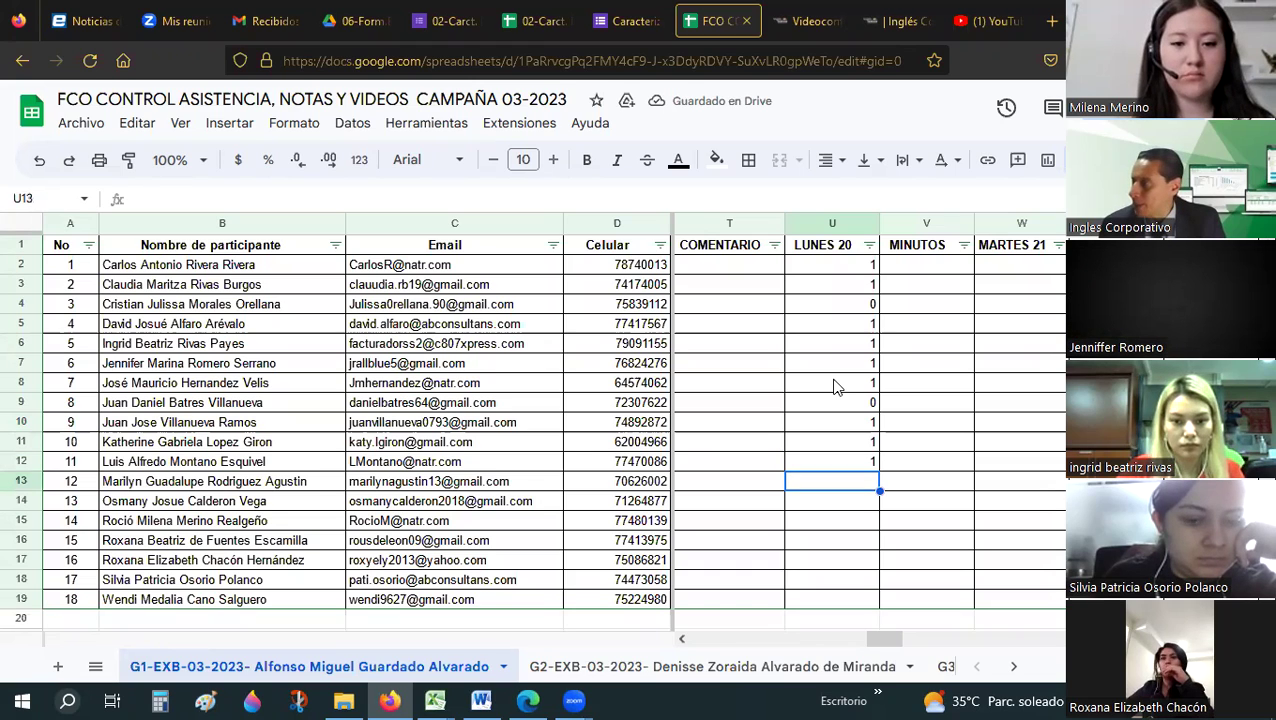
text(1)
key(Return)
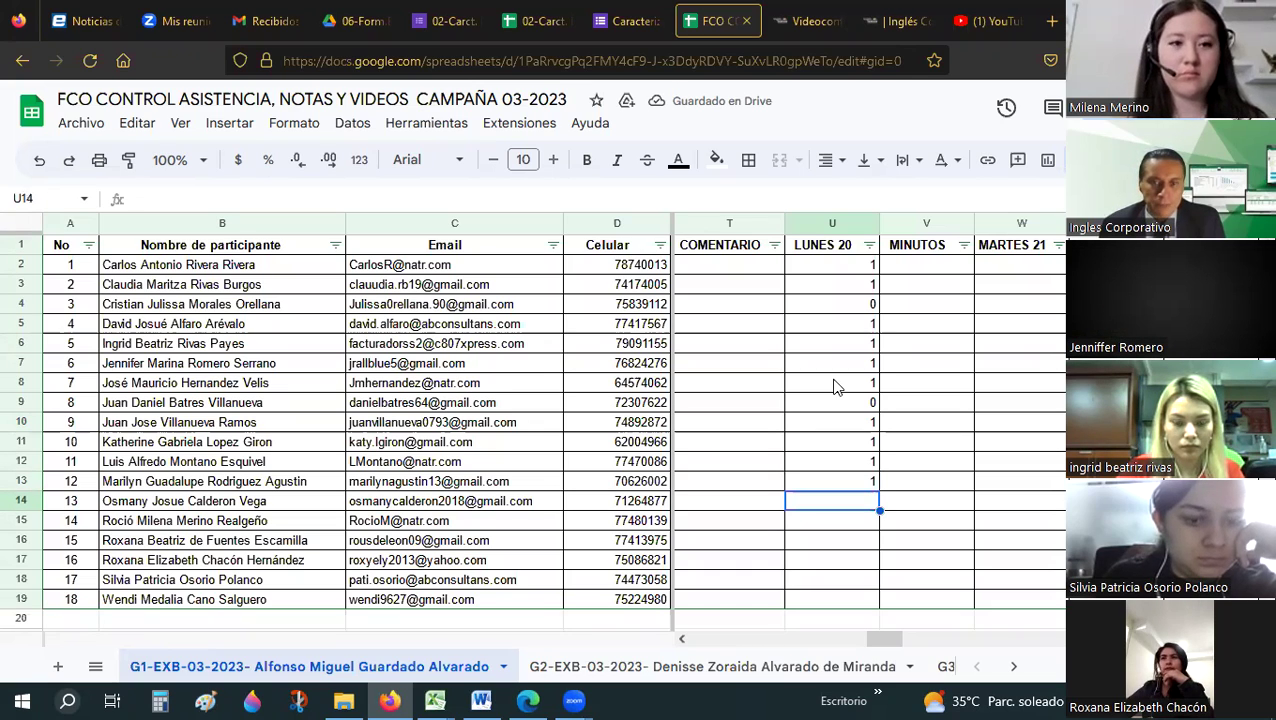
text(1)
key(Return)
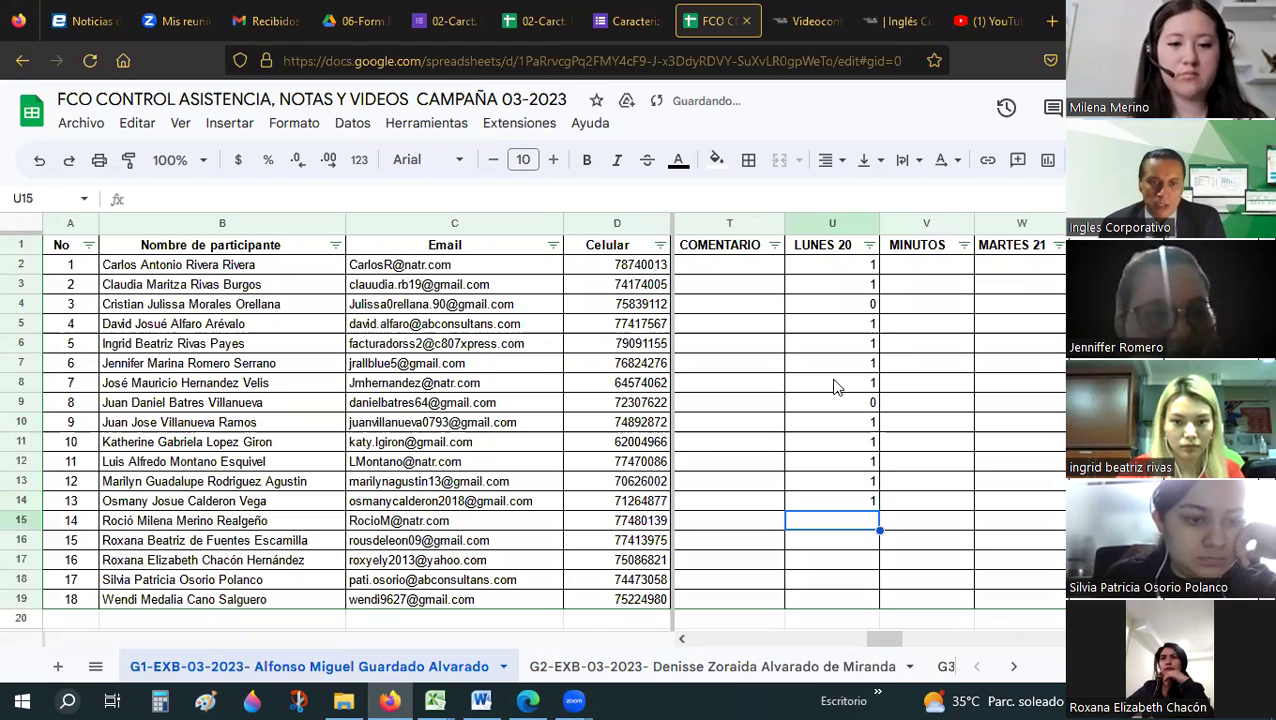
text(1)
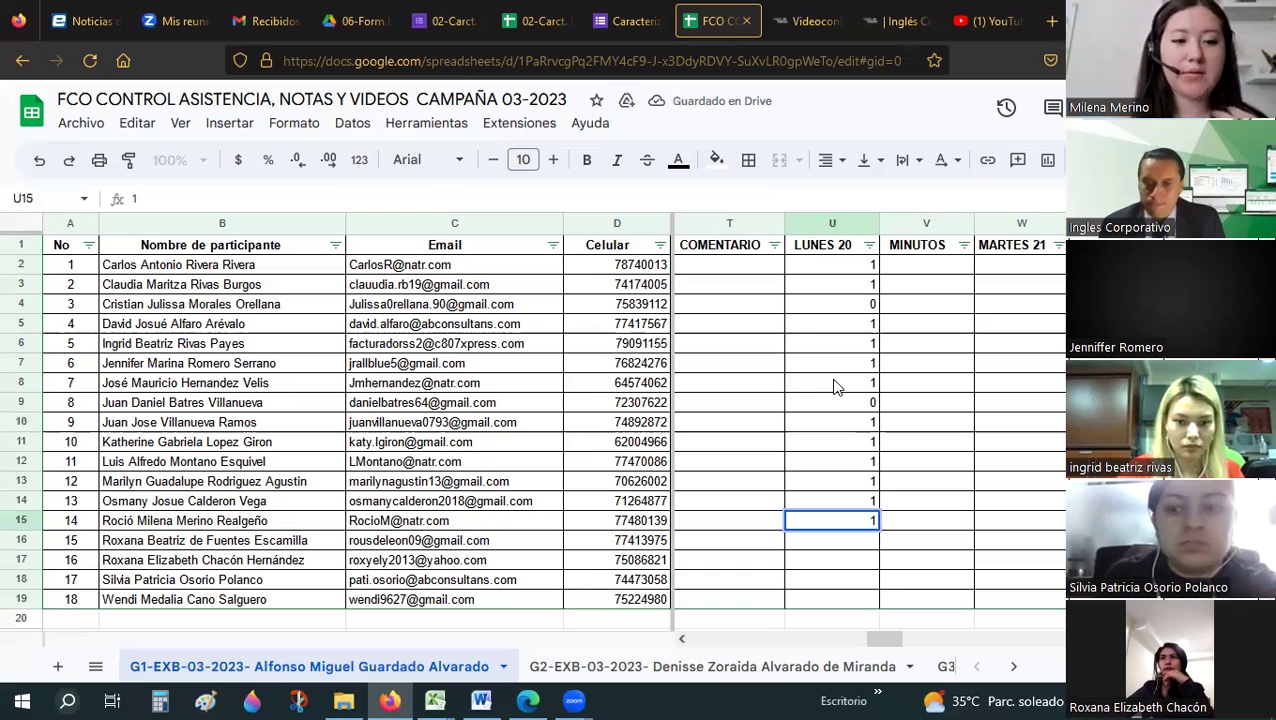
key(Return)
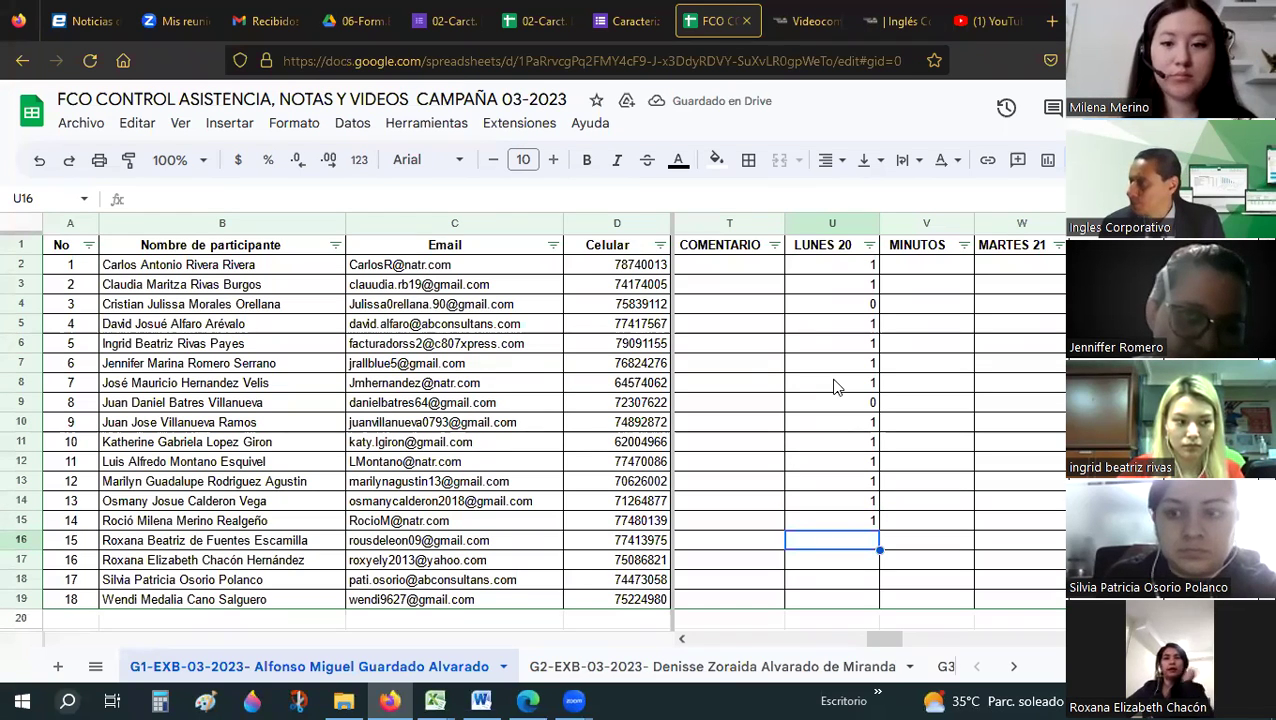
Complete the LUNES 20 column with 1 for participants 15, 16 and 17 and 0 for participant 18.
text(1)
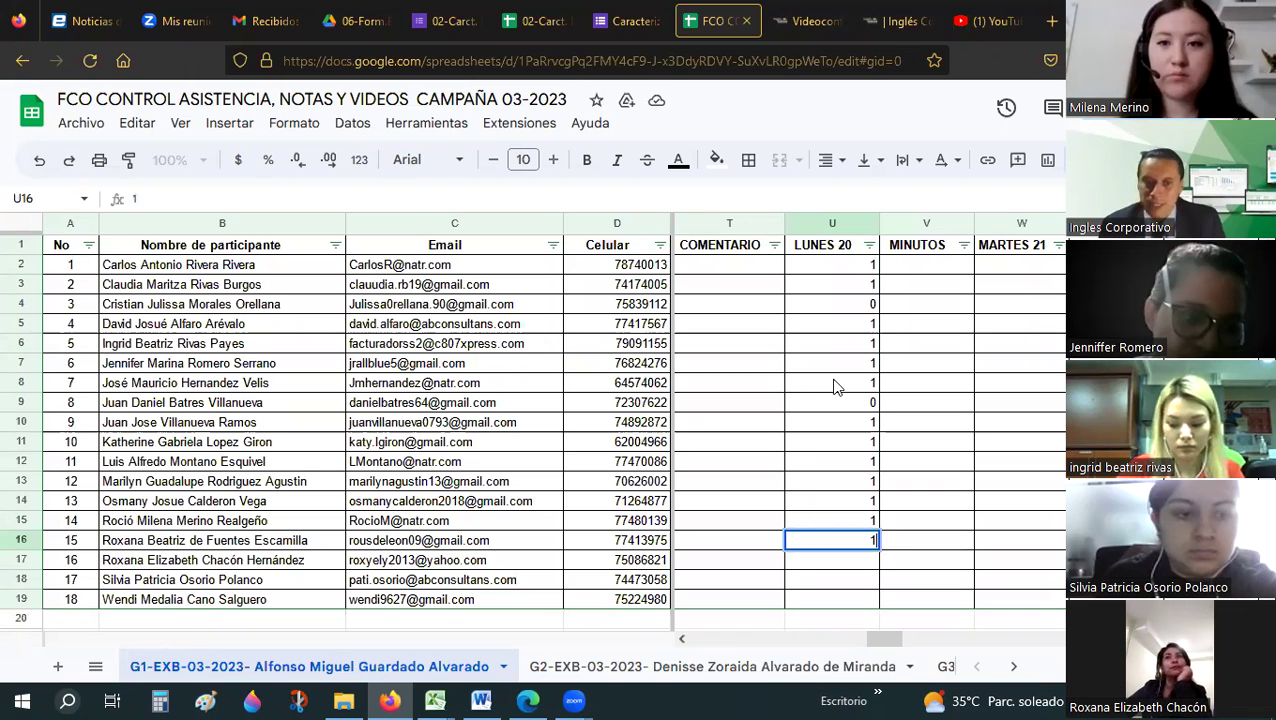
key(Return)
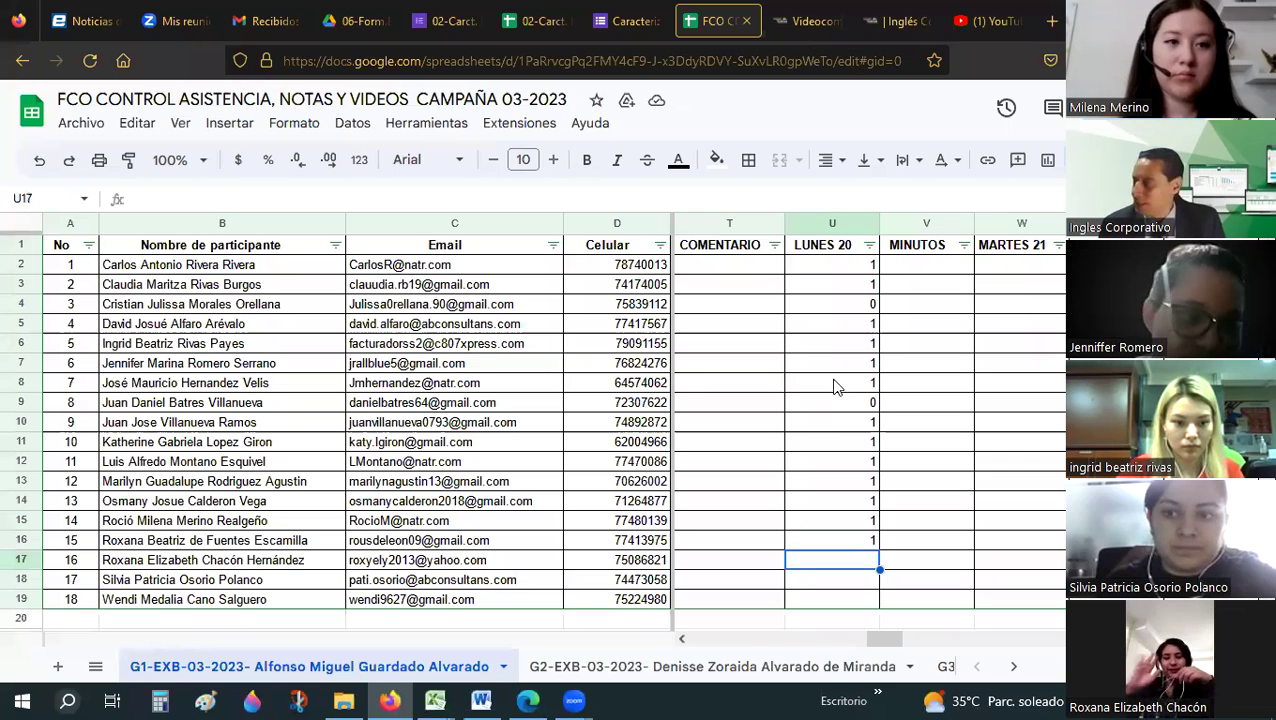
text(1)
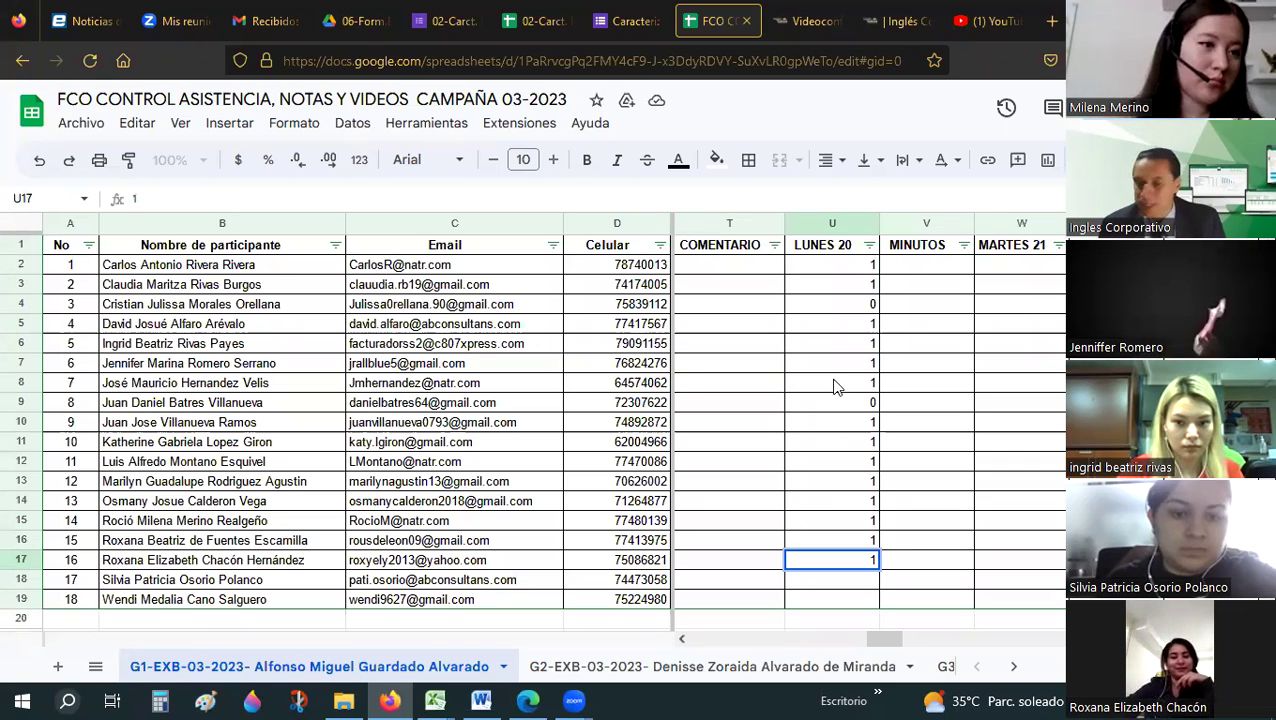
key(Return)
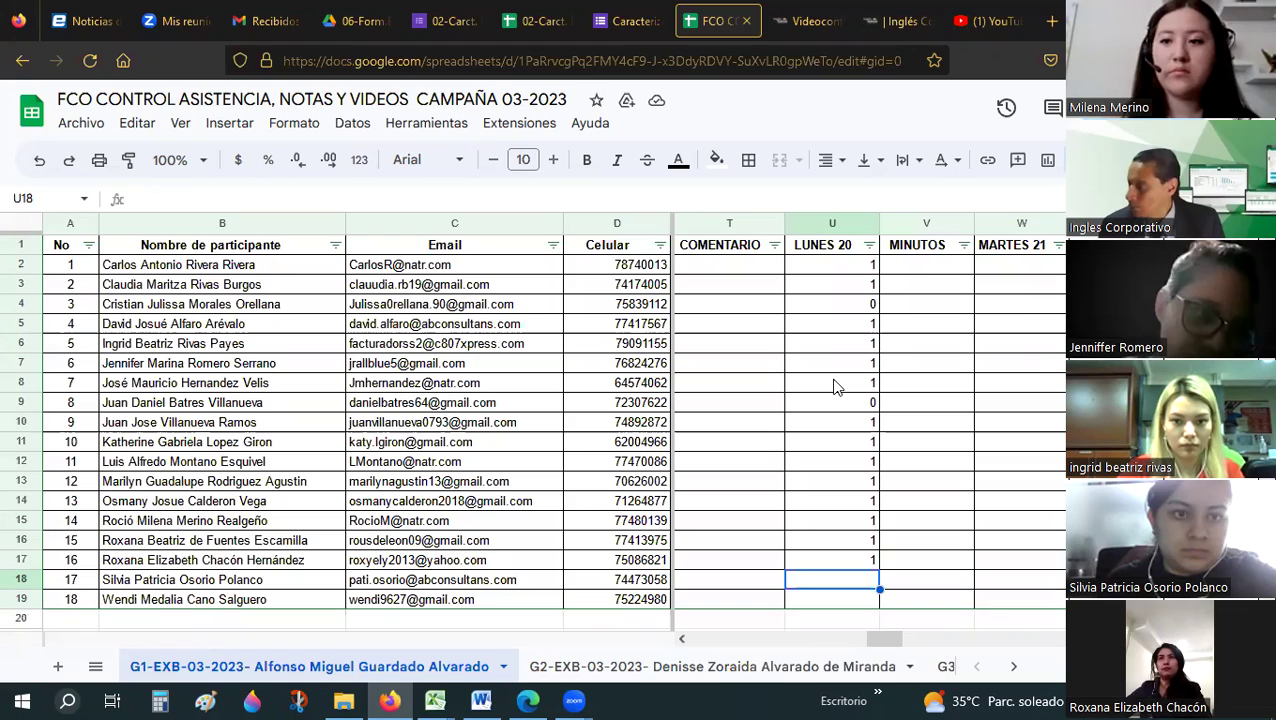
text(0)
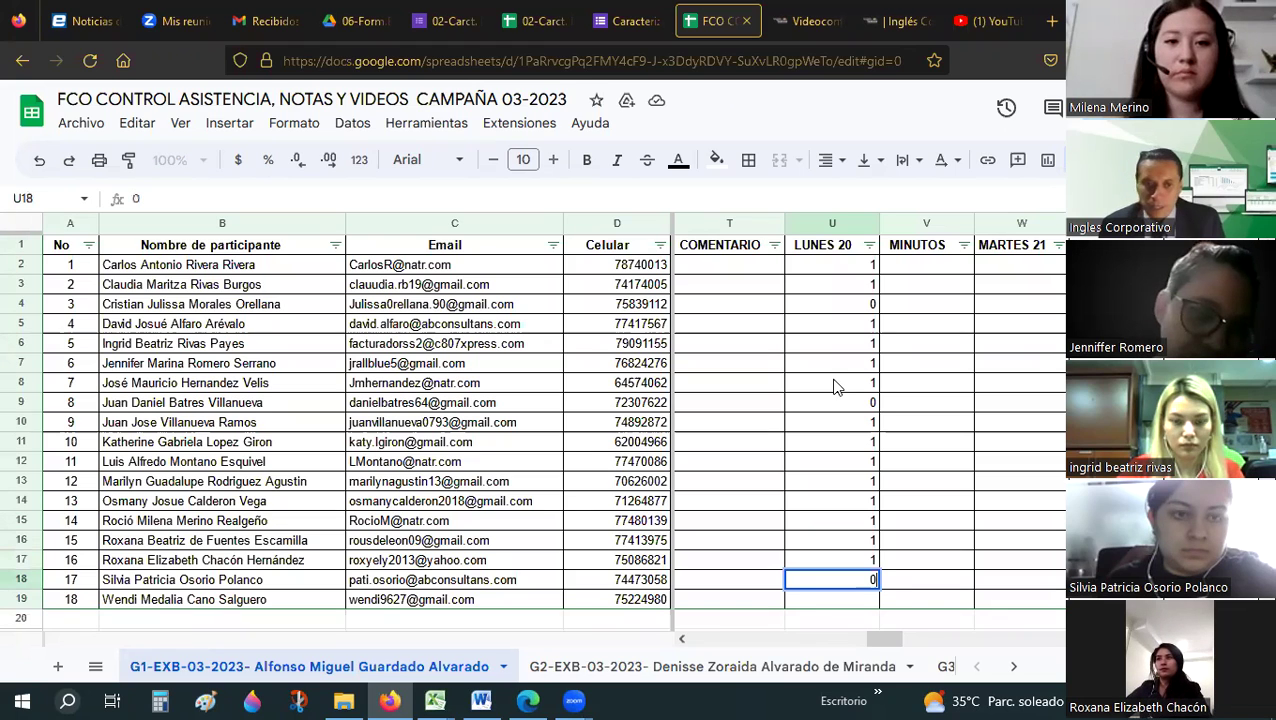
key(Return)
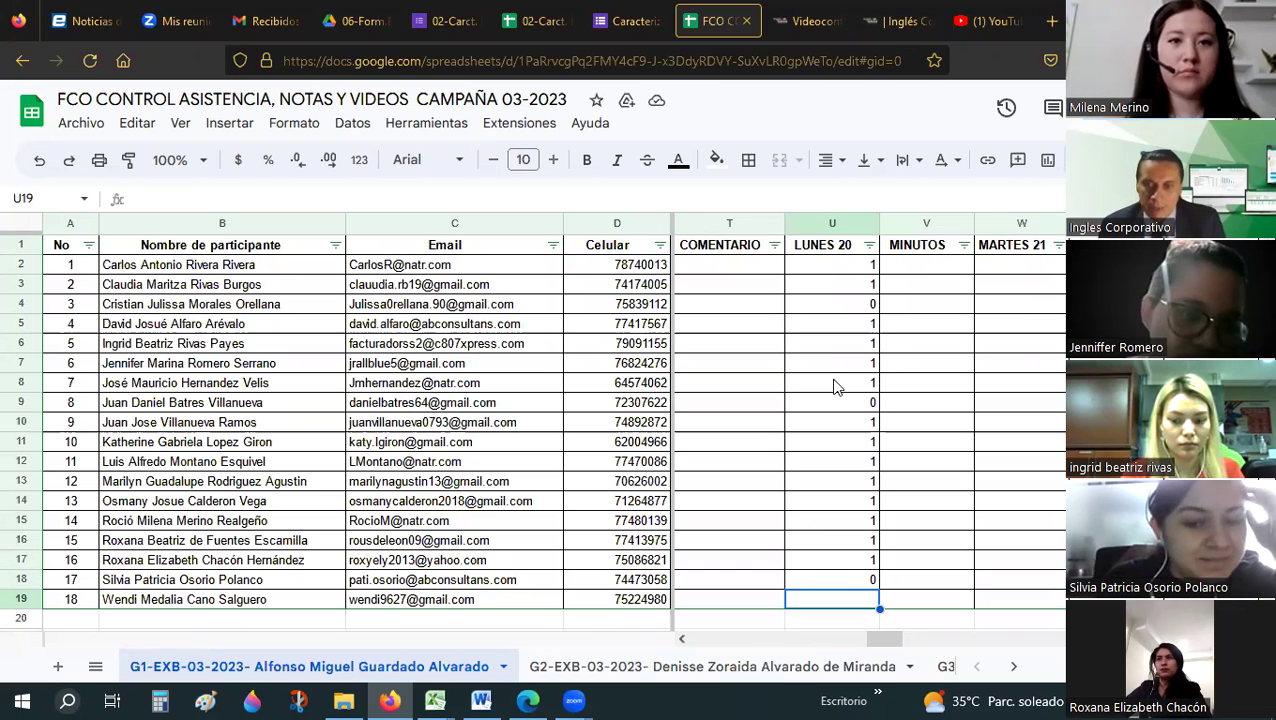
key(Up)
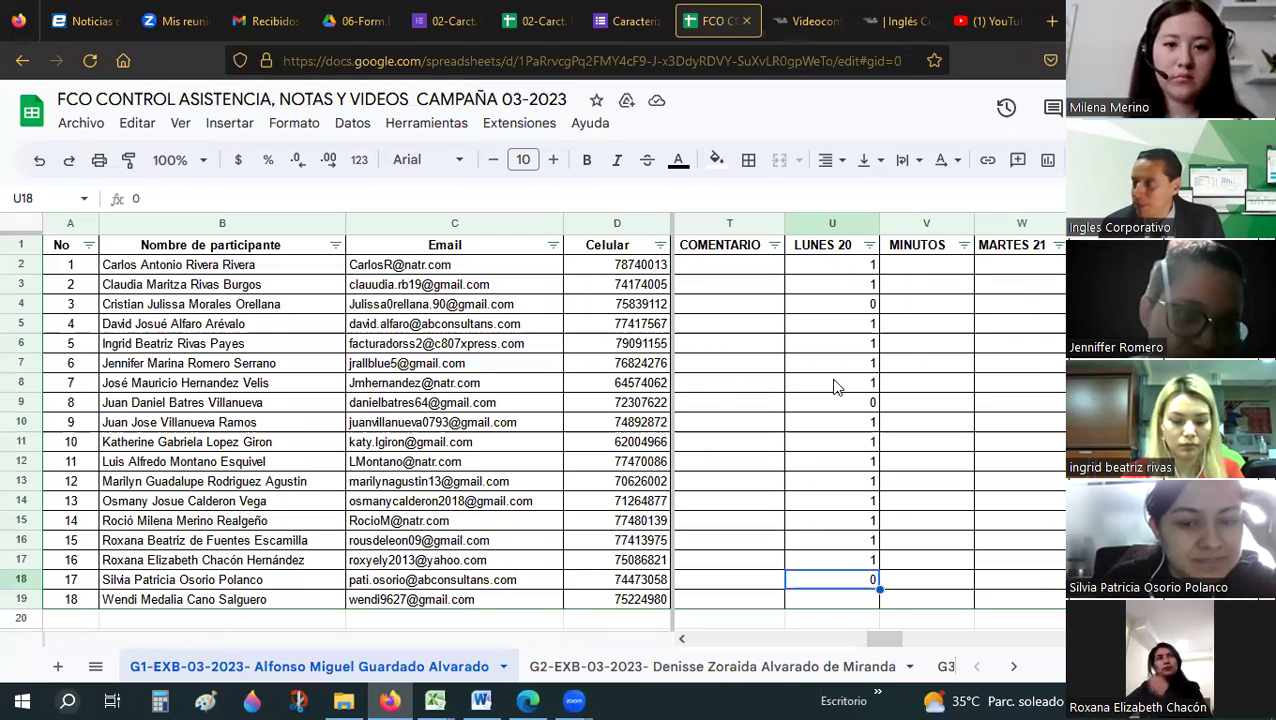
text(1)
key(Return)
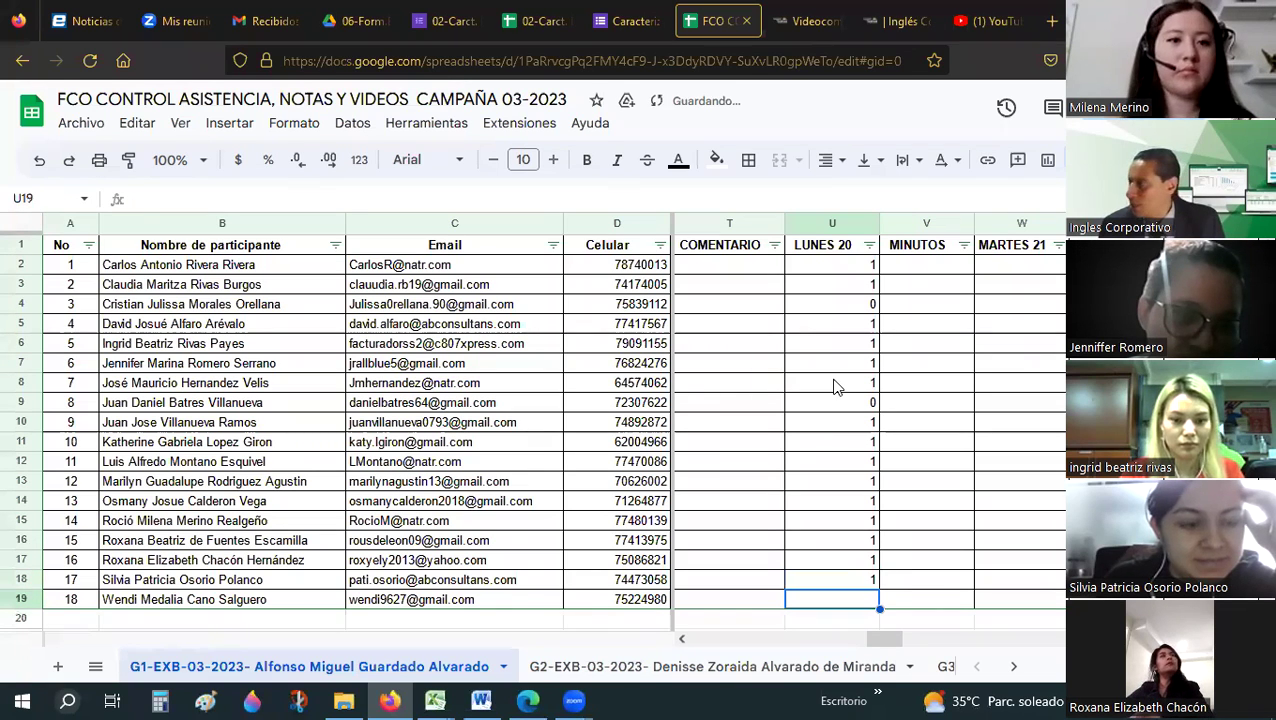
text(0)
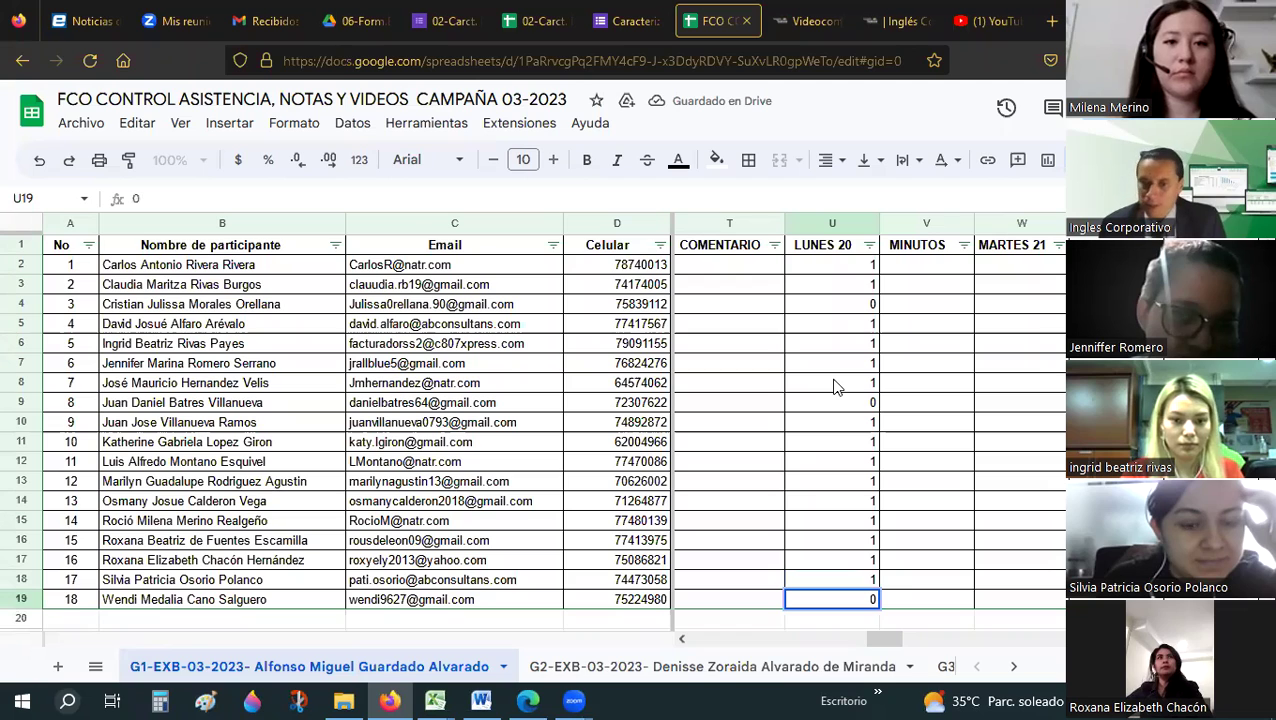
key(Return)
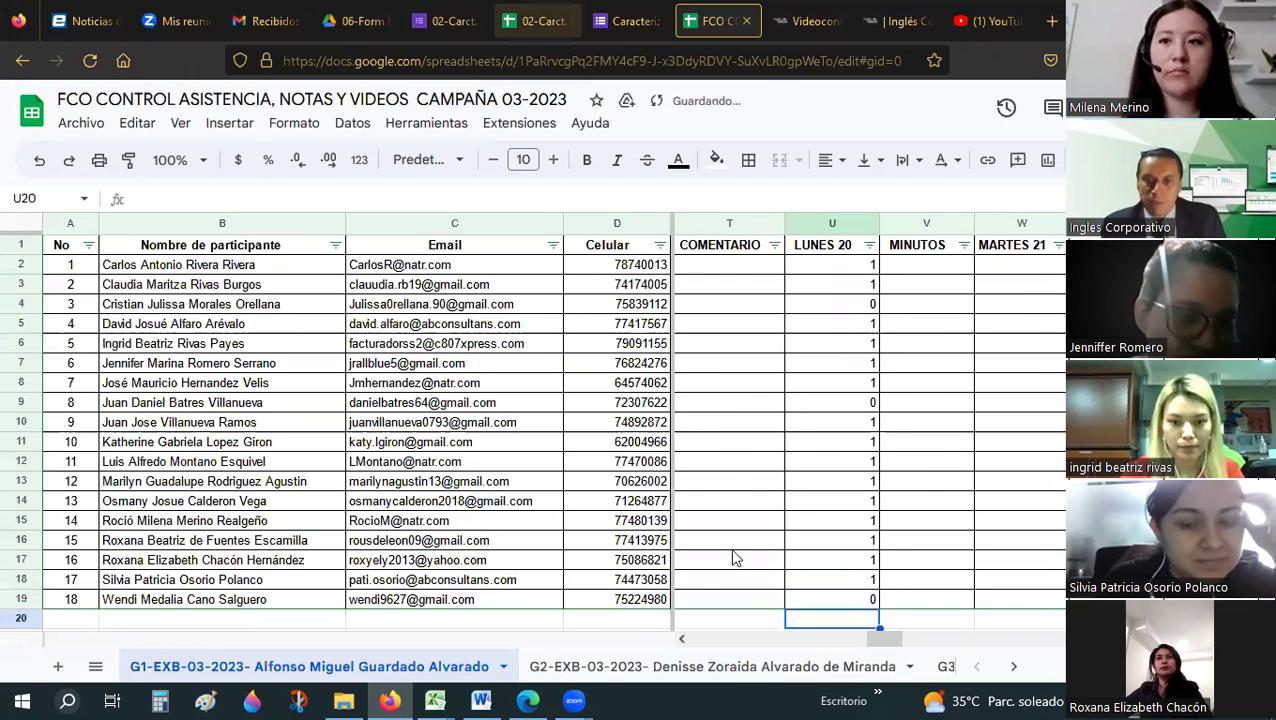
Return to the form responses spreadsheet and view the participants' Word, Excel and PowerPoint levels.
key(ctrl+shift+Tab)
key(ctrl+shift+Tab)
click(555, 641)
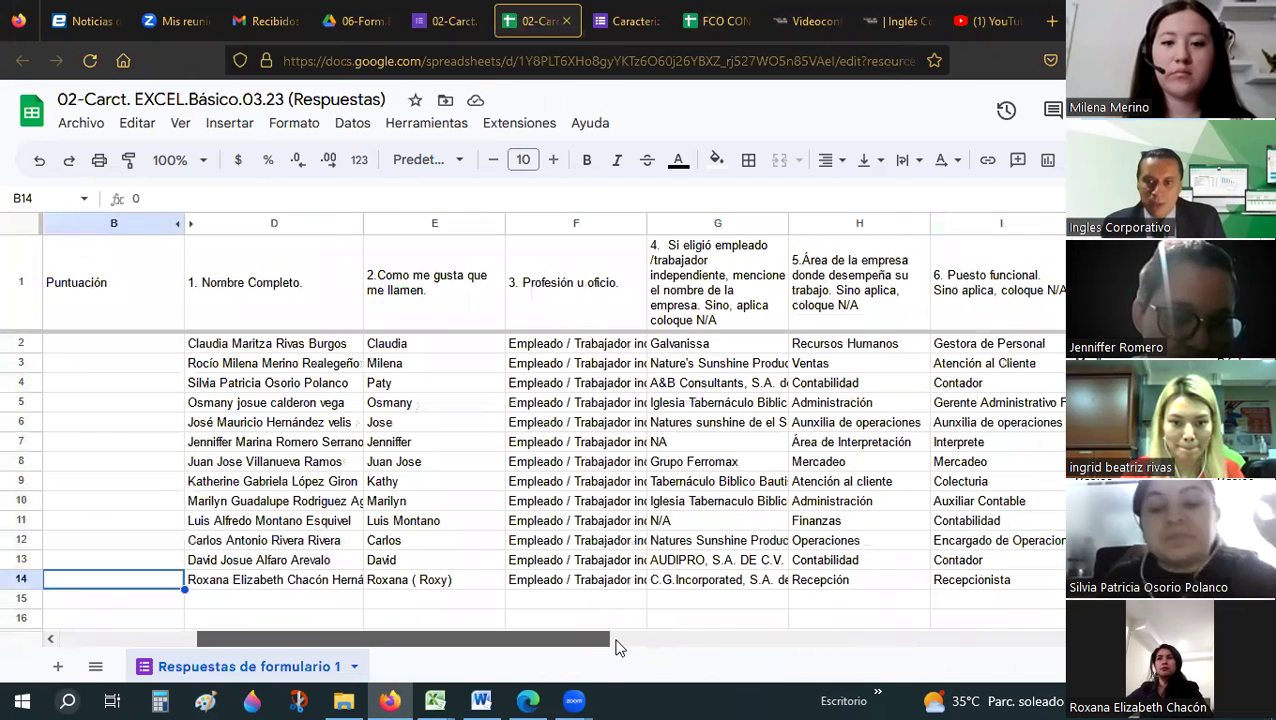
click(686, 641)
drag(708, 643, 730, 643)
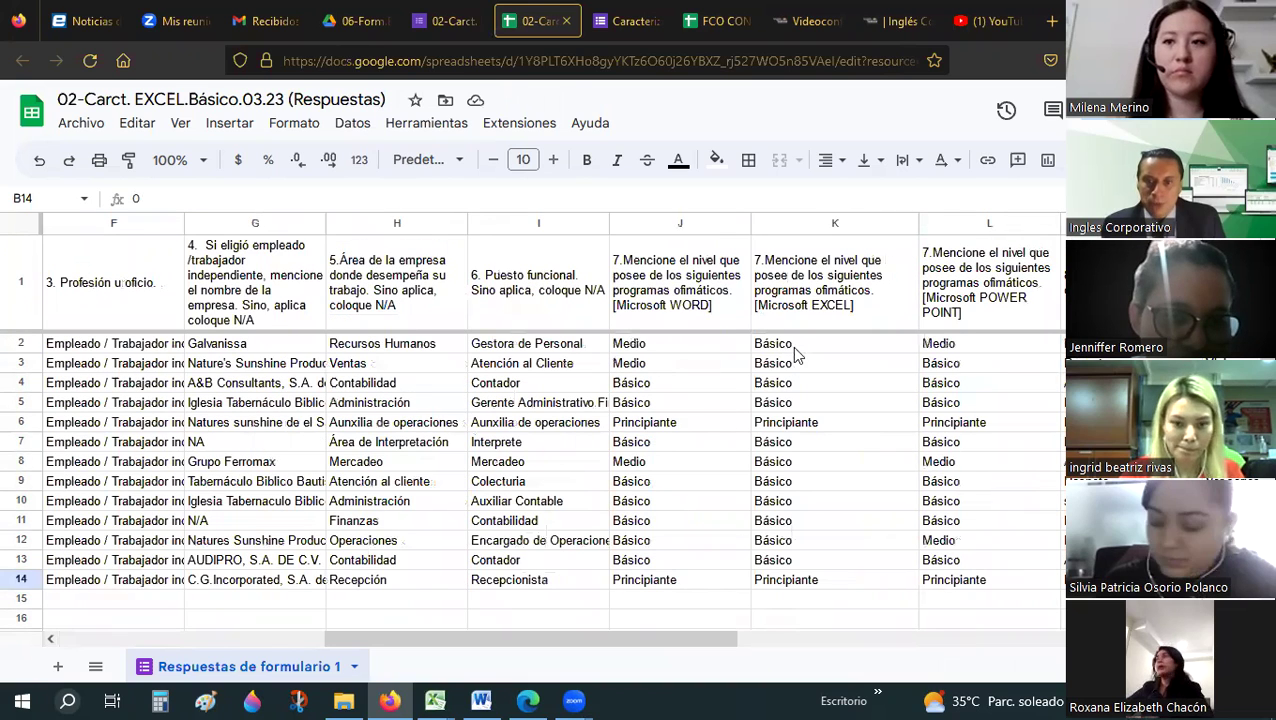
Select all the Microsoft EXCEL level answers in K2:K14 to review them.
click(792, 346)
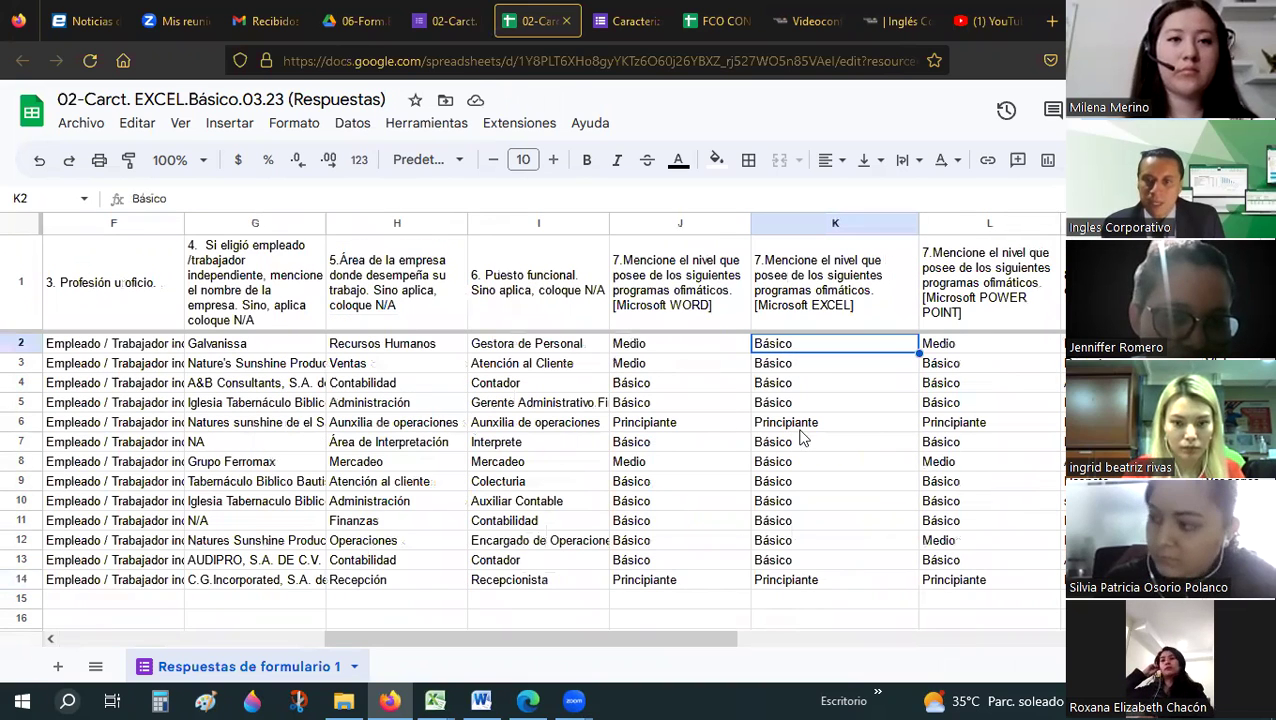
key(ctrl+Down)
key(ctrl+Up)
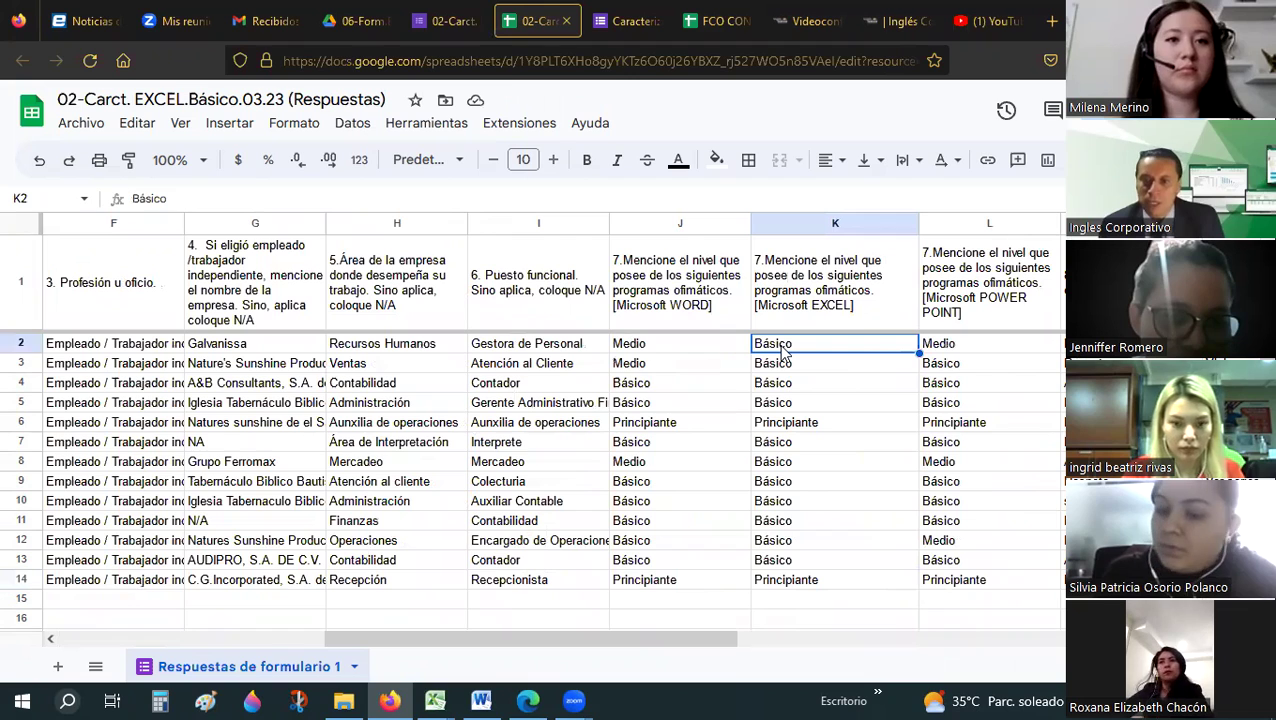
key(shift+Down)
key(ctrl+shift+Down)
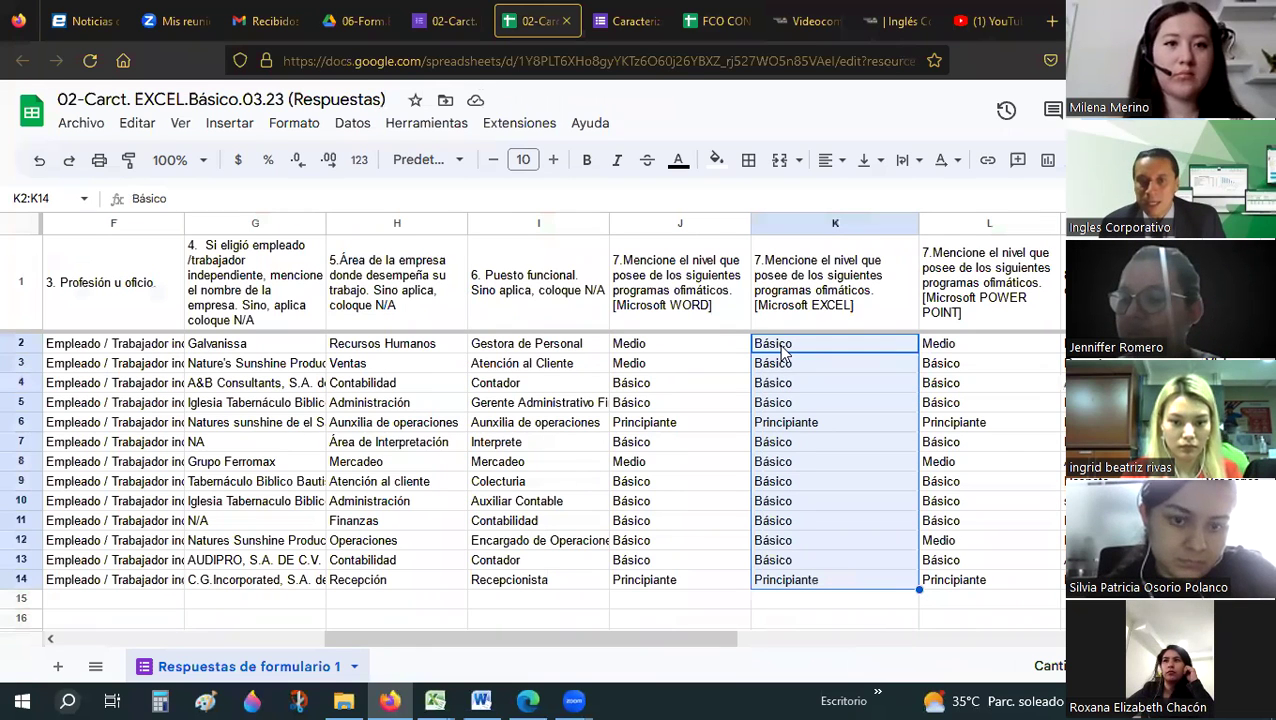
Return to the first columns of the responses and examine the participants' names, professions and companies.
key(Left)
key(Left)
key(Left)
key(Left)
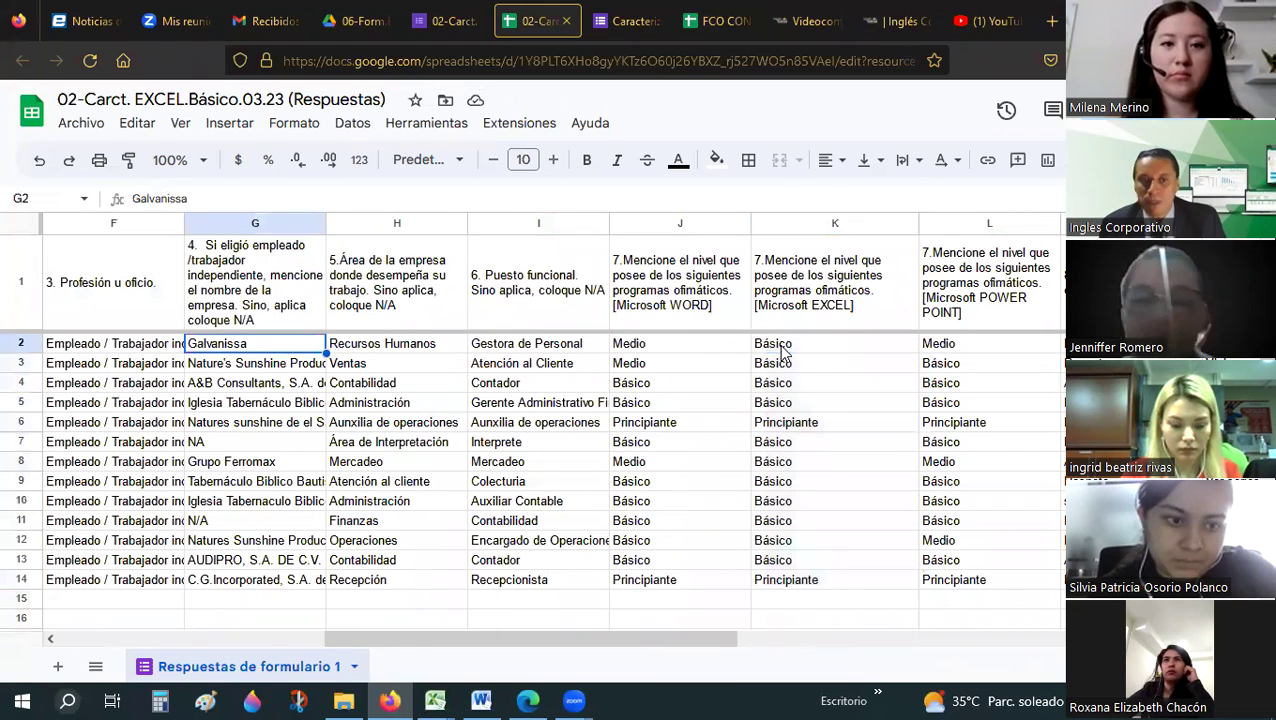
key(Left)
key(Left)
key(Left)
key(Right)
key(Right)
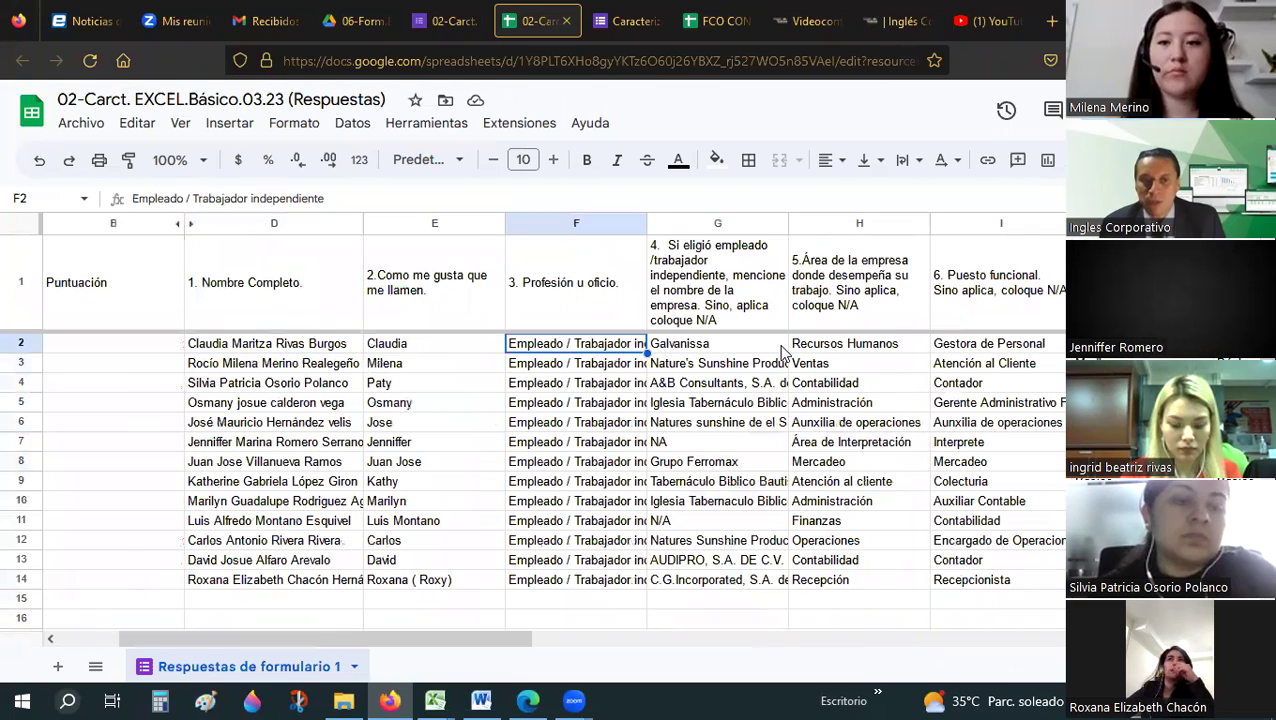
key(Home)
key(Right)
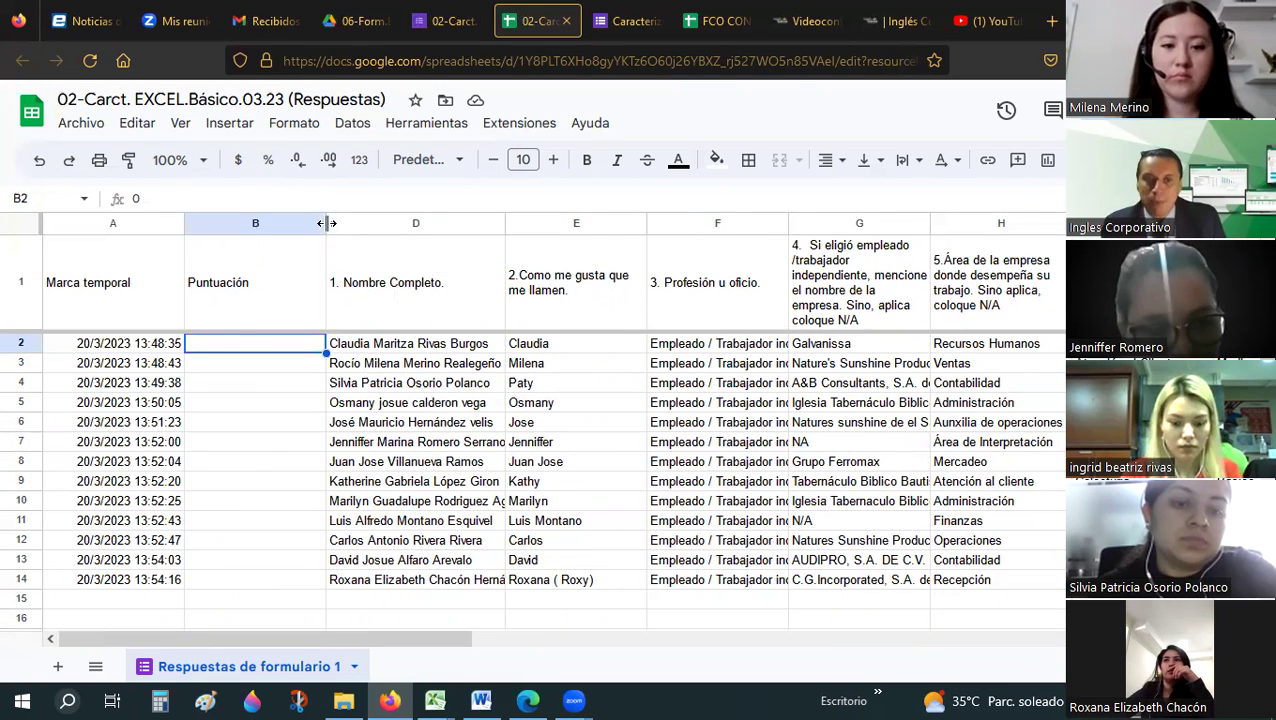
click(730, 447)
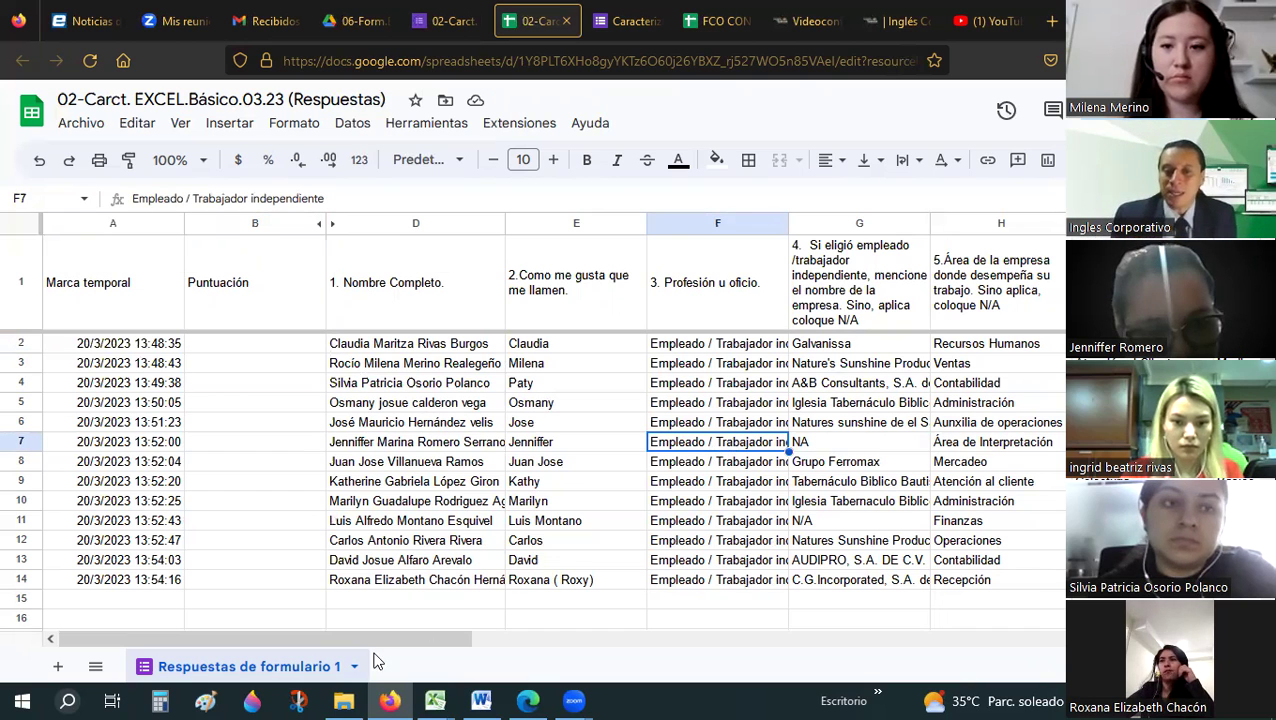
Switch to the 06-Present.Curso-Ingles Corporativo-Excel-básico workbook in Microsoft Excel and view the five participant guidelines on the Indicaciones sheet.
mouse_move(440, 700)
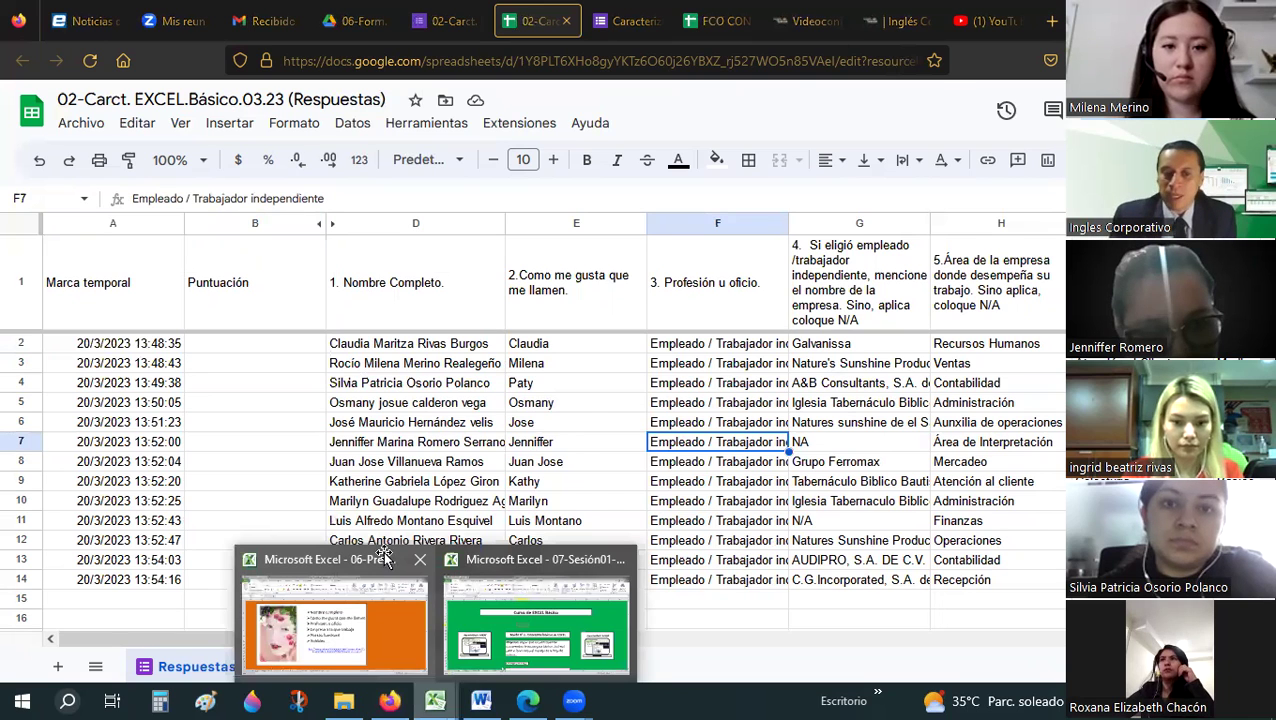
click(385, 560)
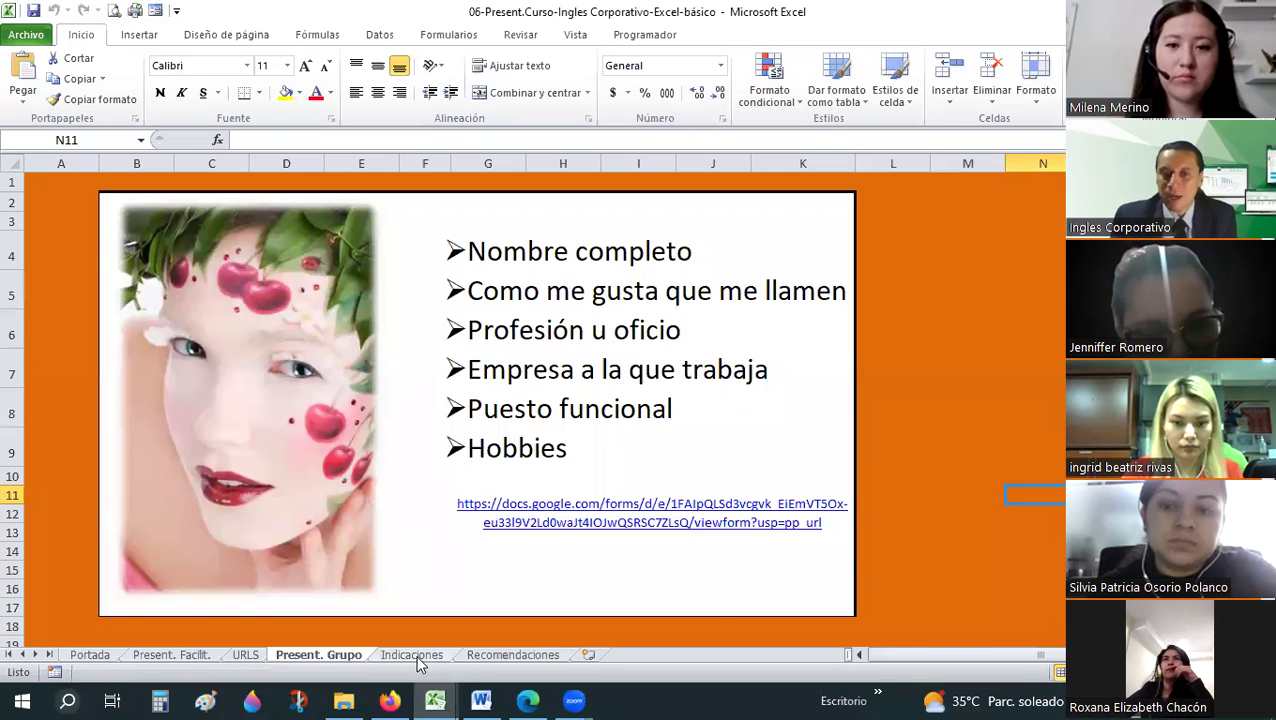
click(416, 658)
click(689, 438)
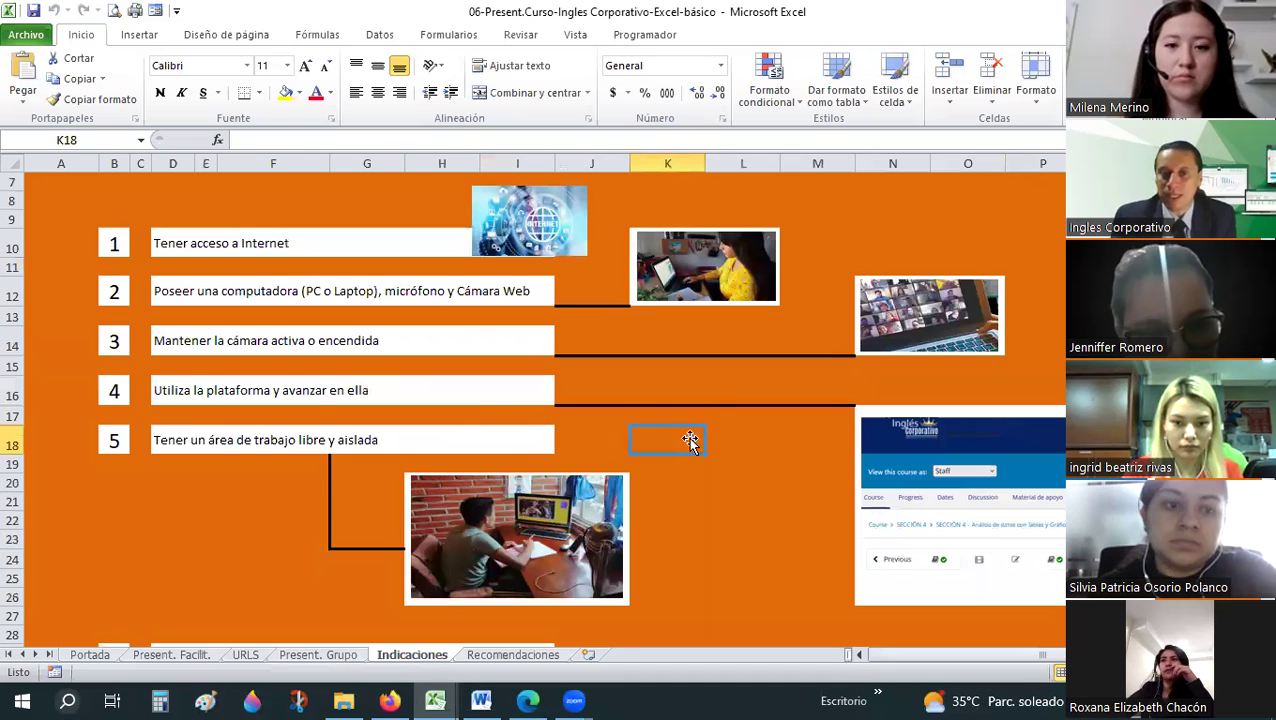
scroll(689, 438, up, 2)
scroll(689, 438, down, 1)
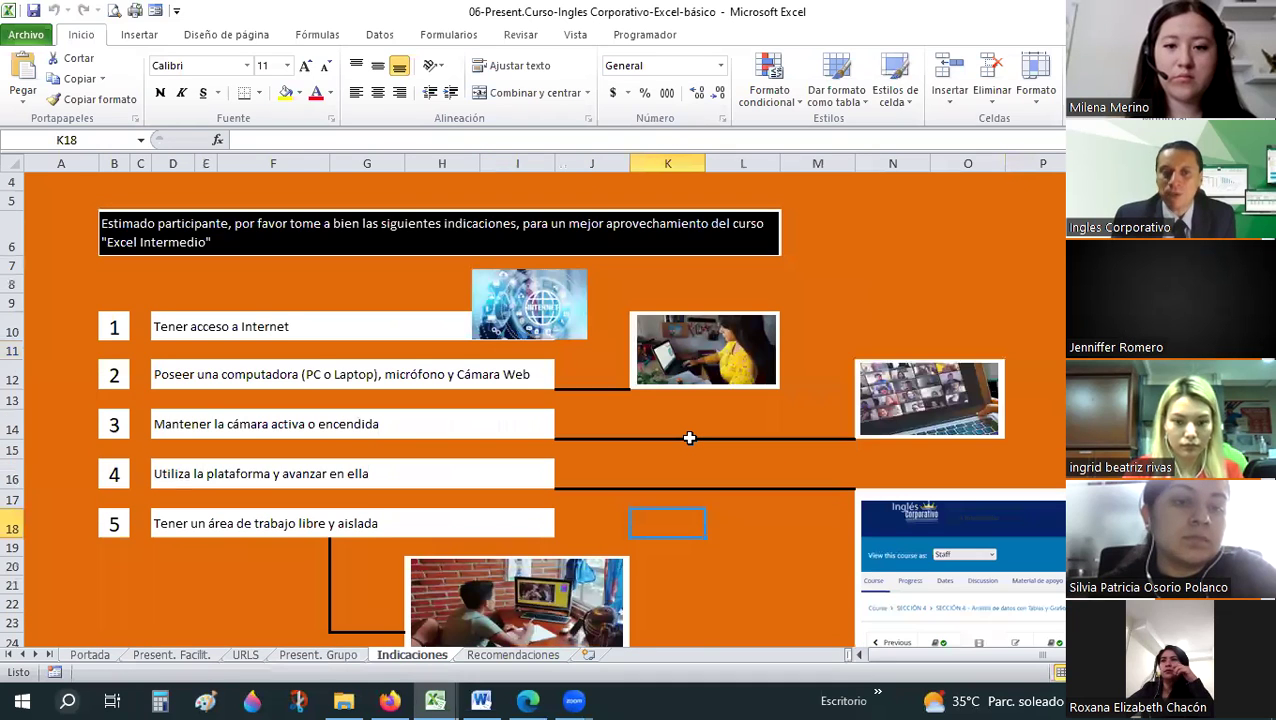
scroll(689, 438, down, 1)
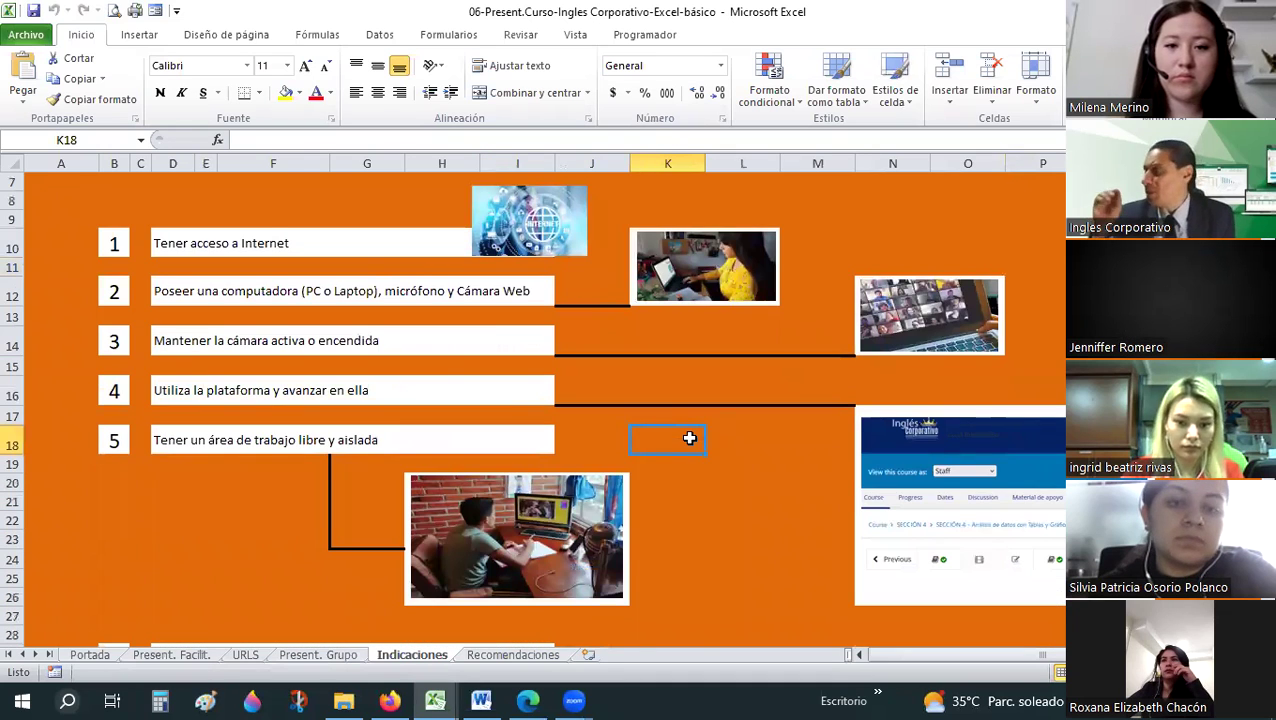